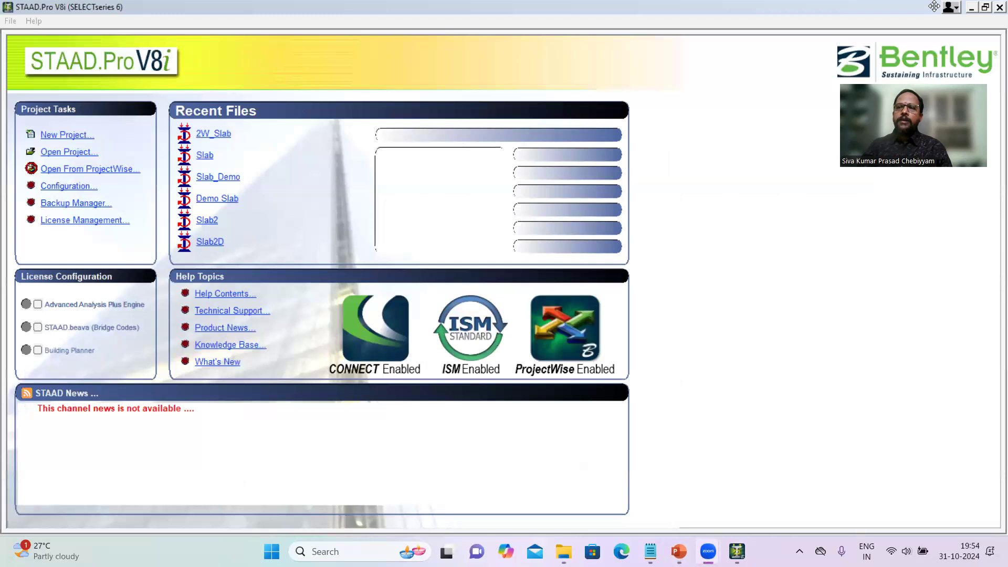
- Create a new Space structure model named SlabDesign in meter and kilonewton units, starting with adding beams
click(79, 136)
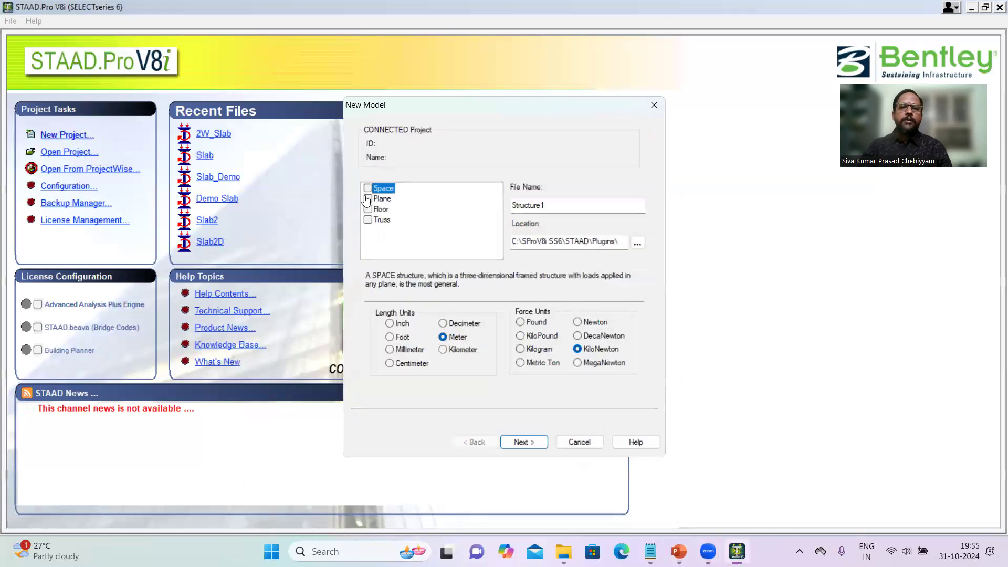
click(368, 188)
double_click(582, 210)
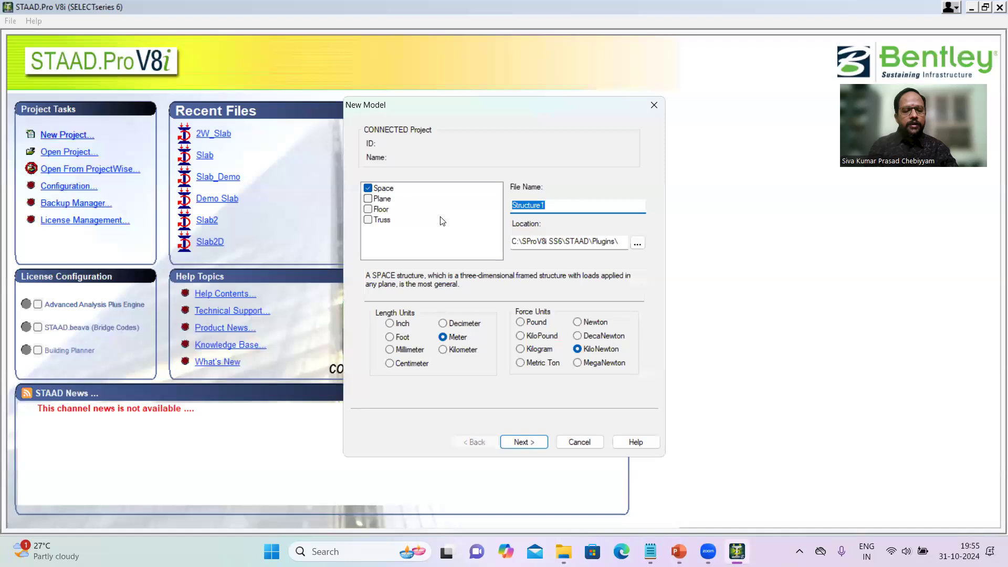
text(SlabDesign)
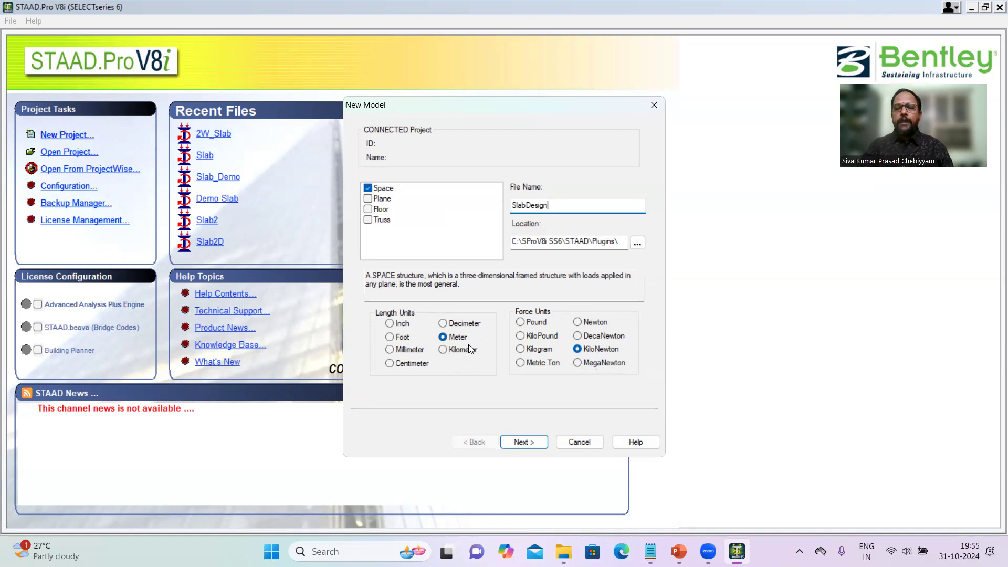
click(524, 441)
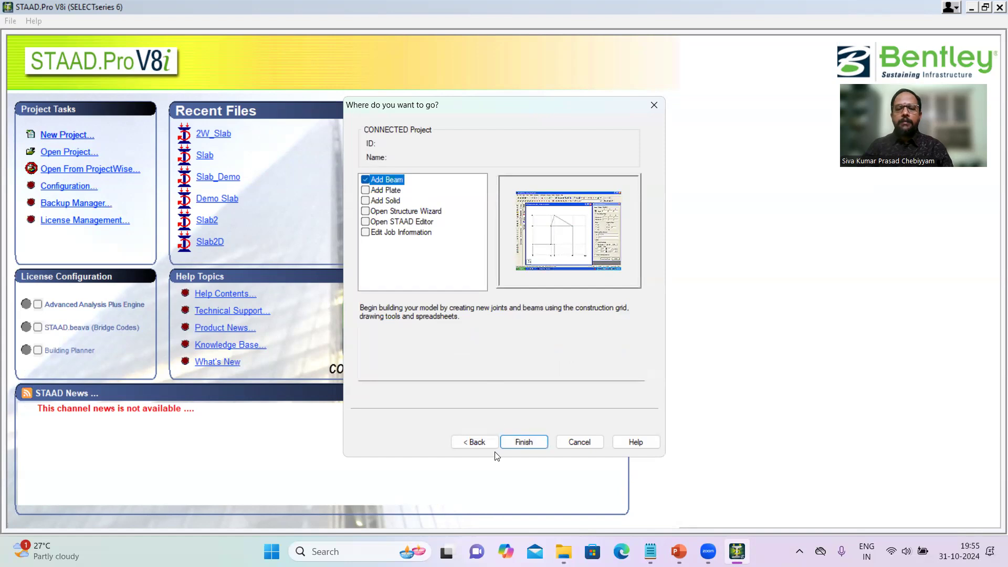
click(521, 440)
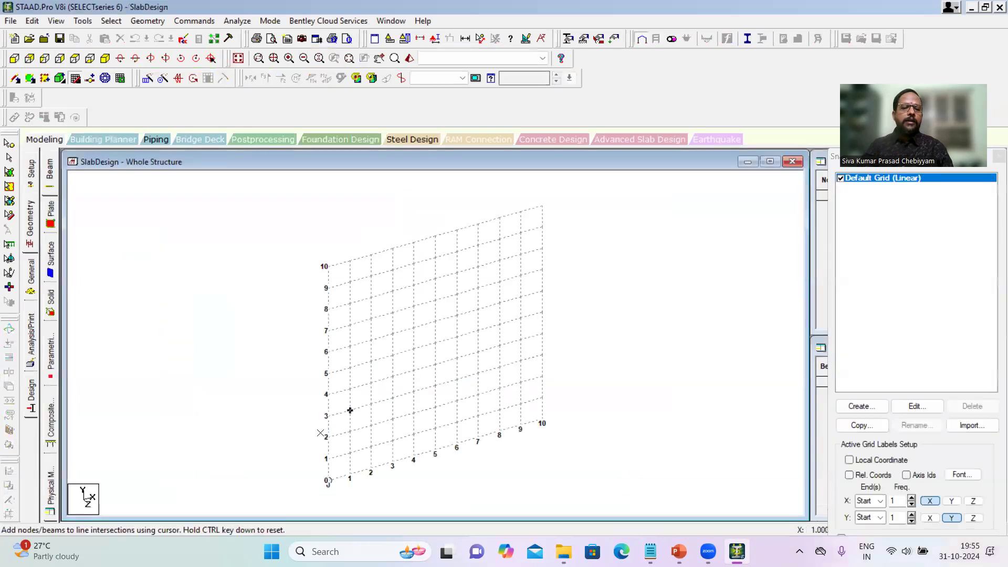
- Draw a portal frame on the grid from the origin, with two 4 m columns joined by a 4 m beam, and close the grid
click(329, 481)
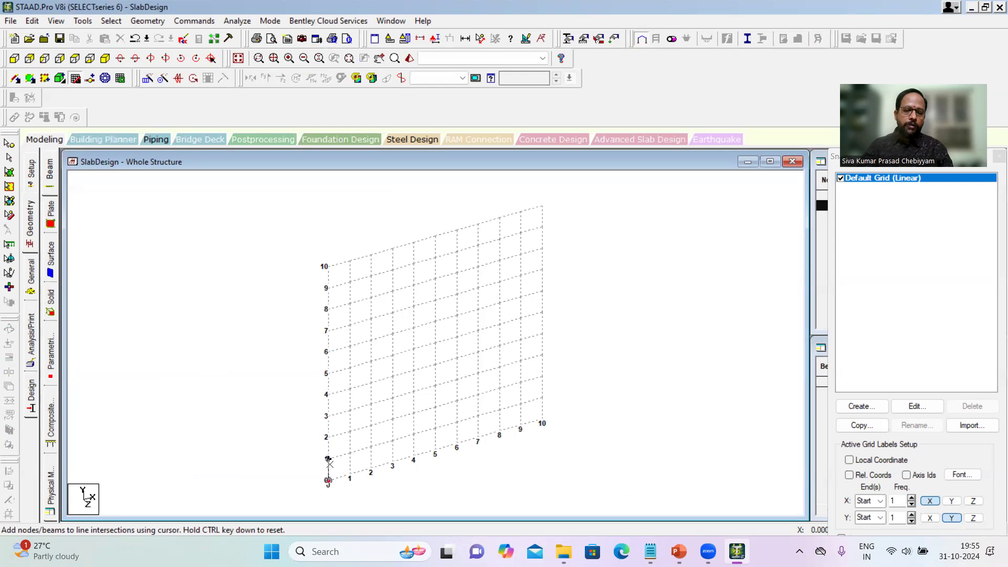
click(327, 394)
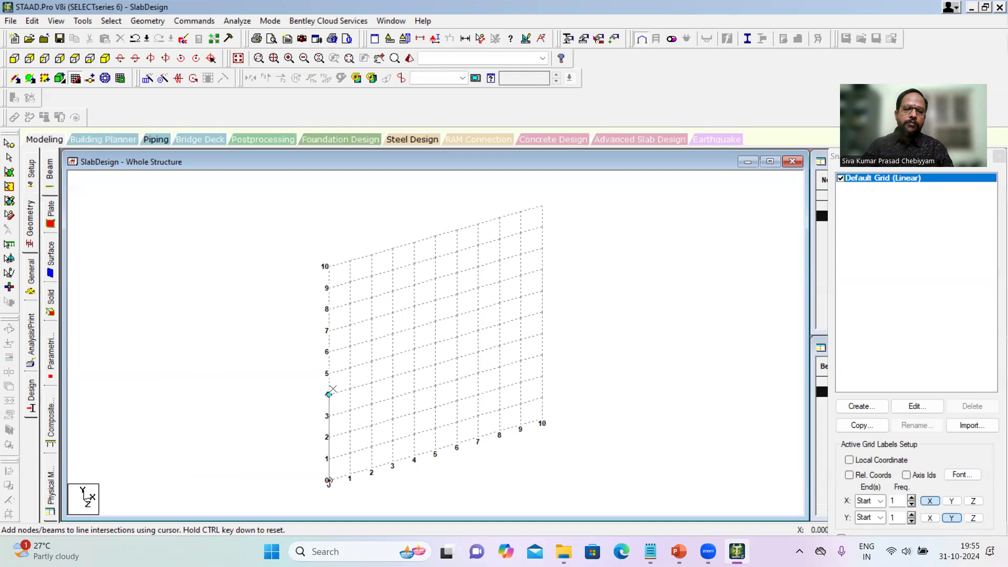
click(414, 370)
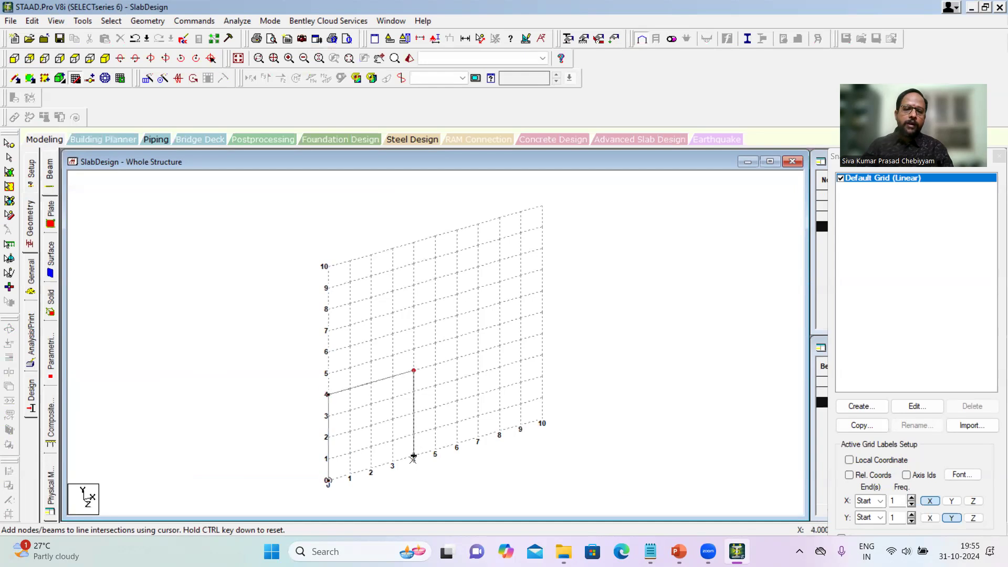
click(413, 457)
key(Escape)
click(497, 464)
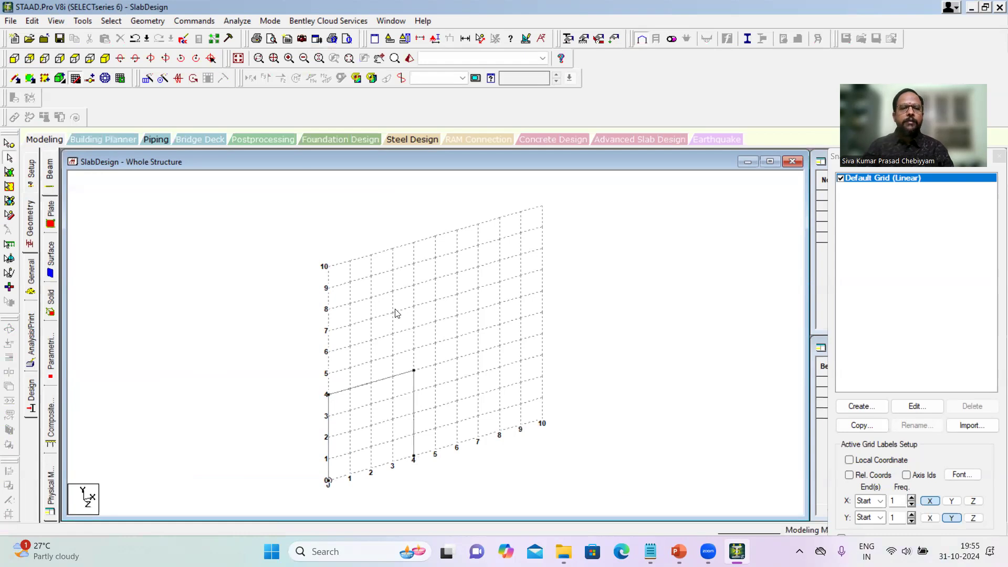
click(76, 78)
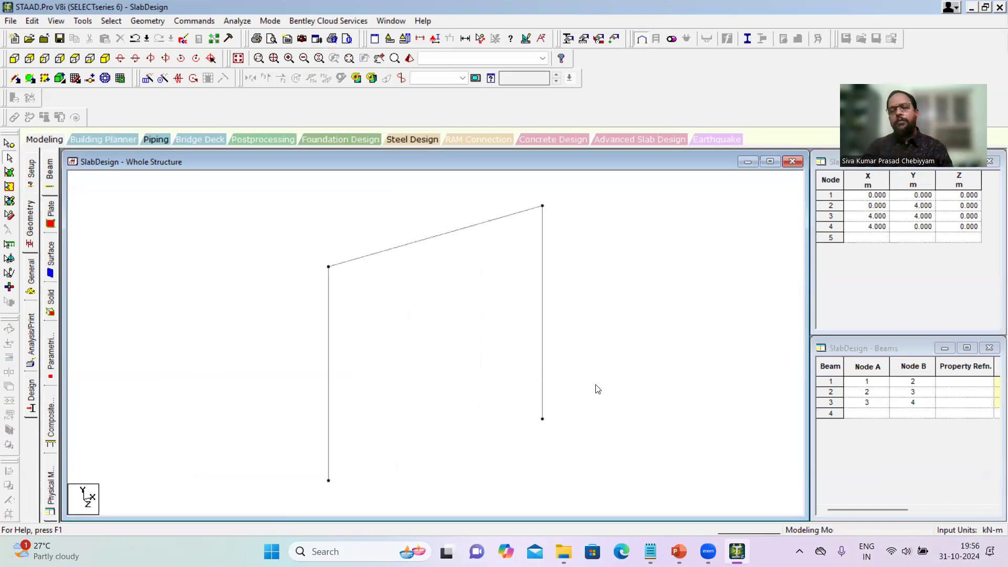
- Repeat the whole portal frame once along Z at 4 m spacing, with linked steps and an open base
drag(289, 202, 632, 469)
drag(287, 203, 287, 203)
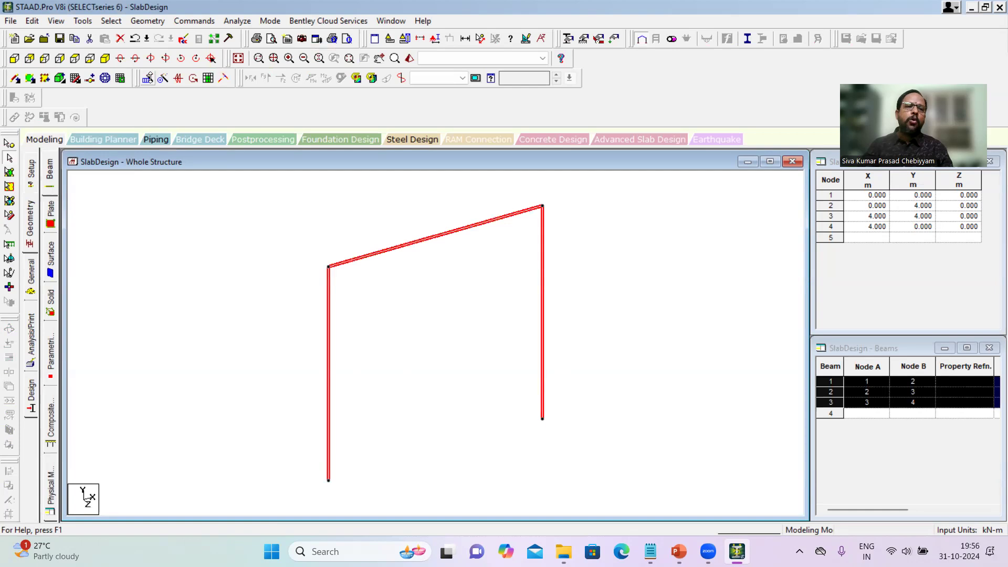
click(148, 76)
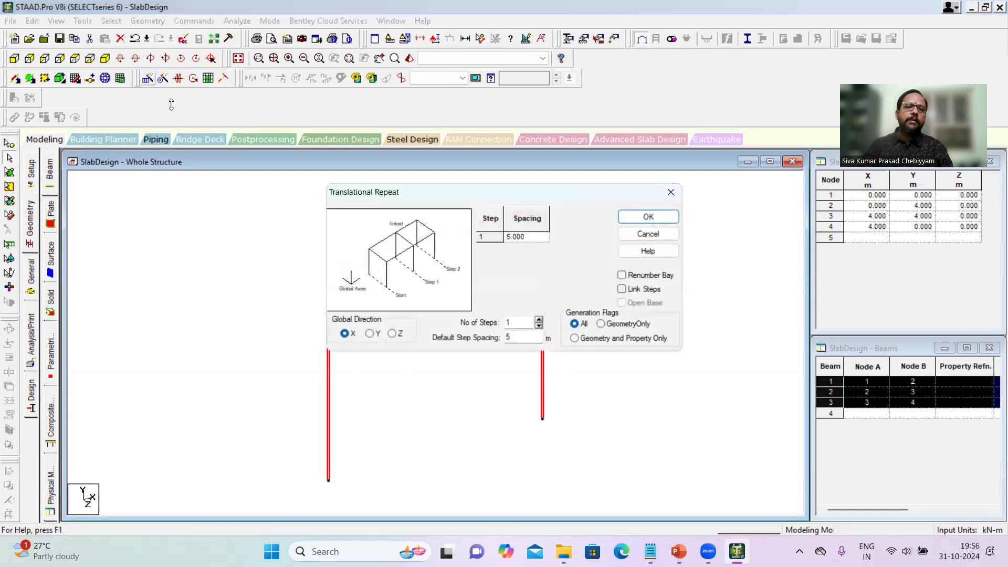
click(394, 335)
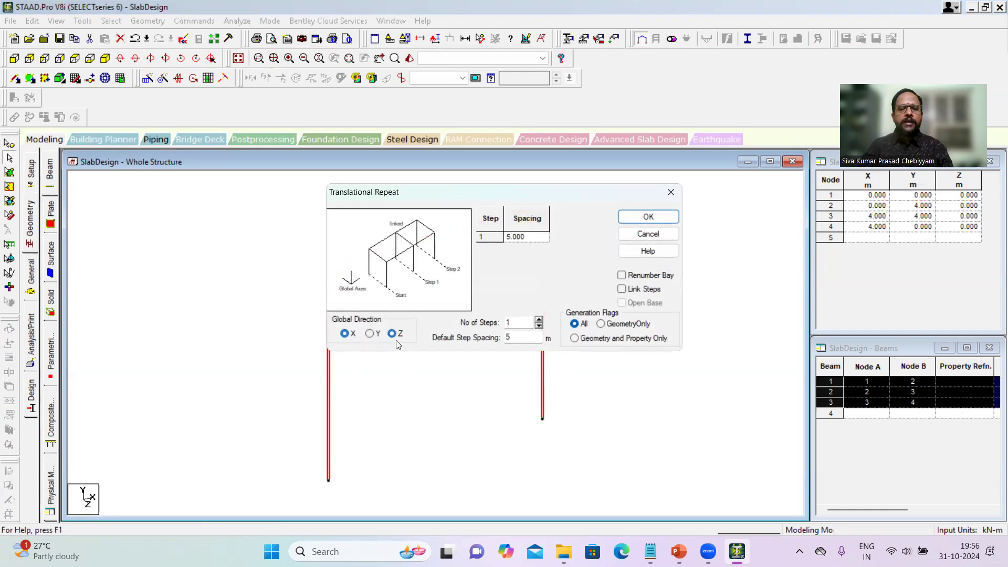
double_click(520, 335)
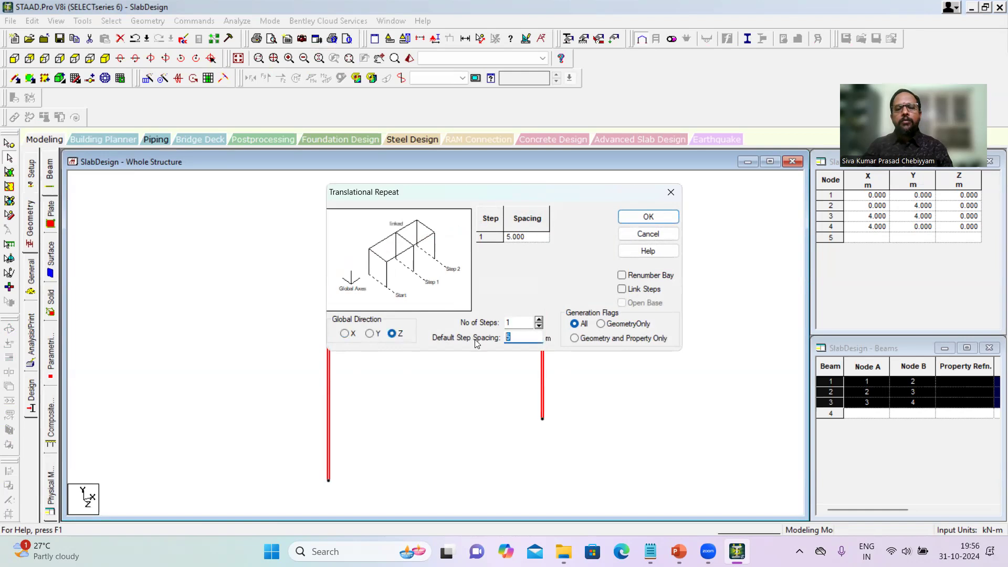
text(4)
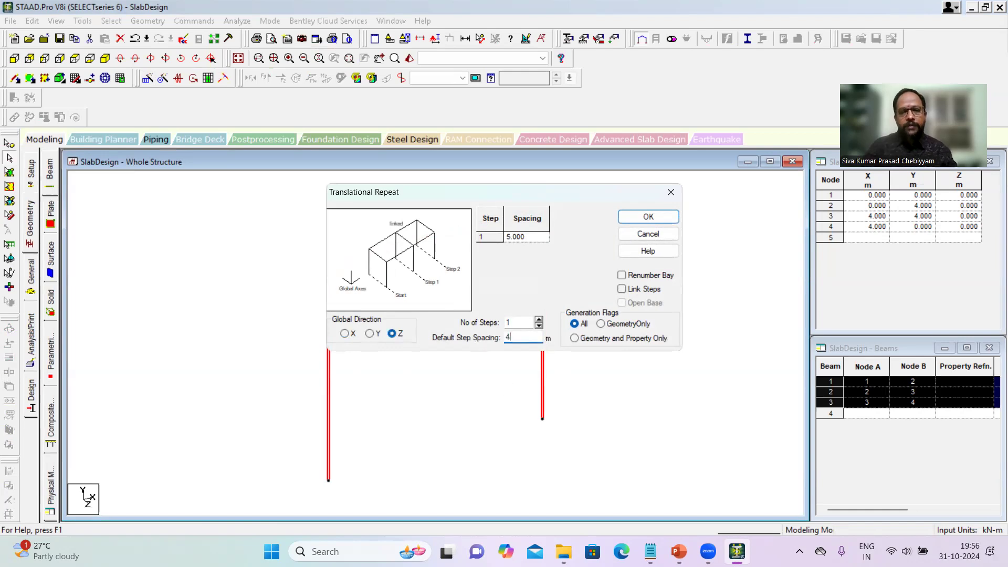
click(626, 290)
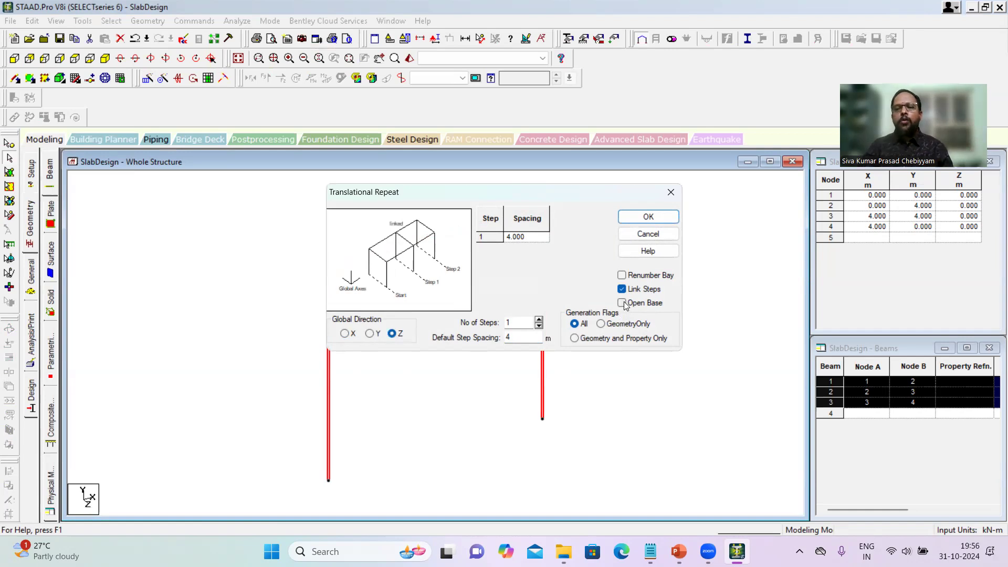
click(622, 304)
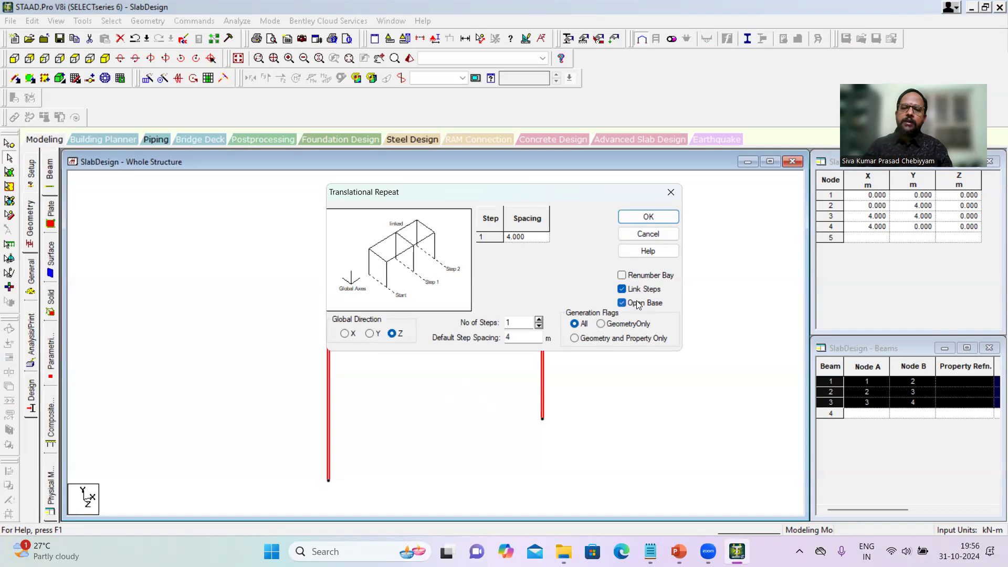
click(648, 217)
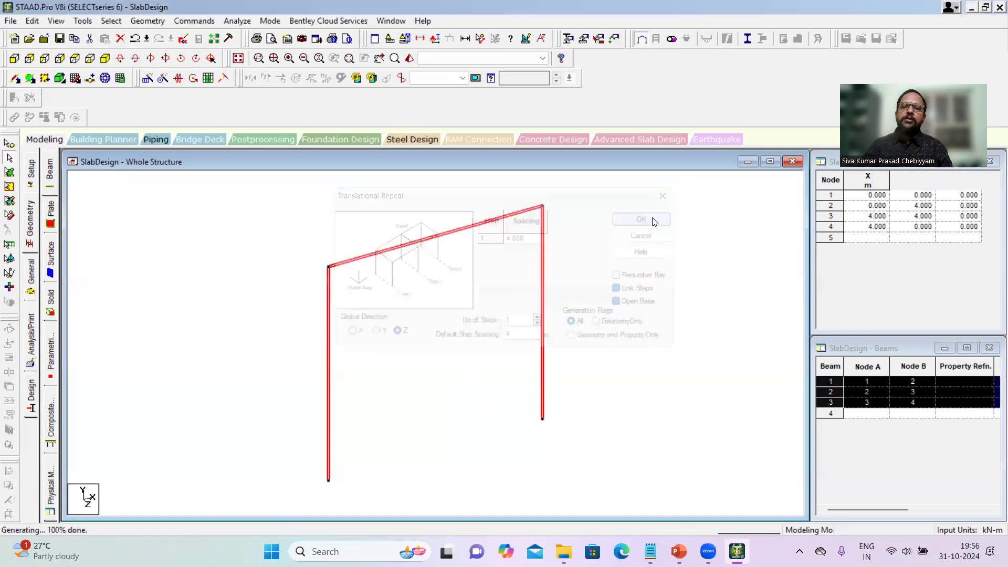
click(634, 368)
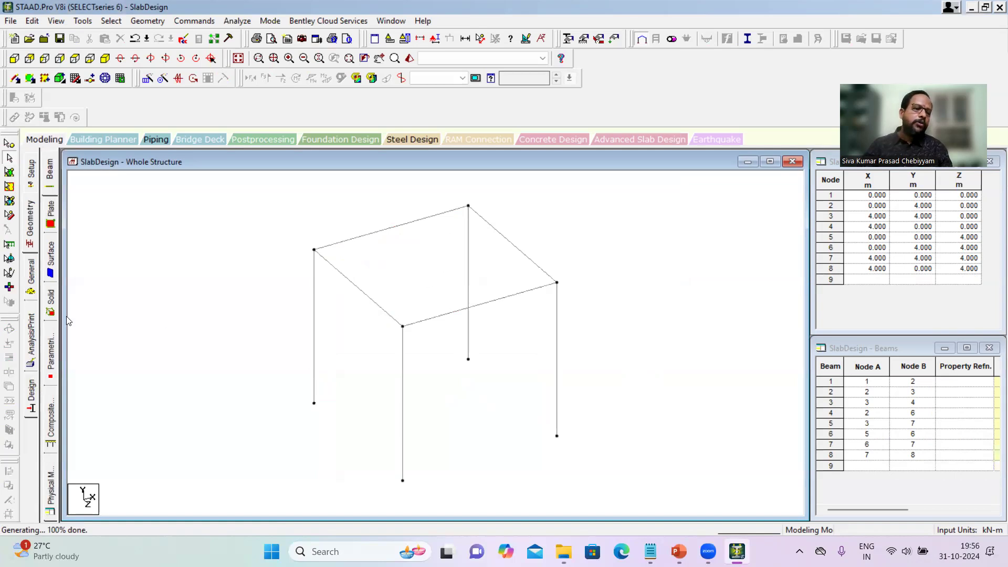
- Create a fixed support definition for the structure
click(30, 279)
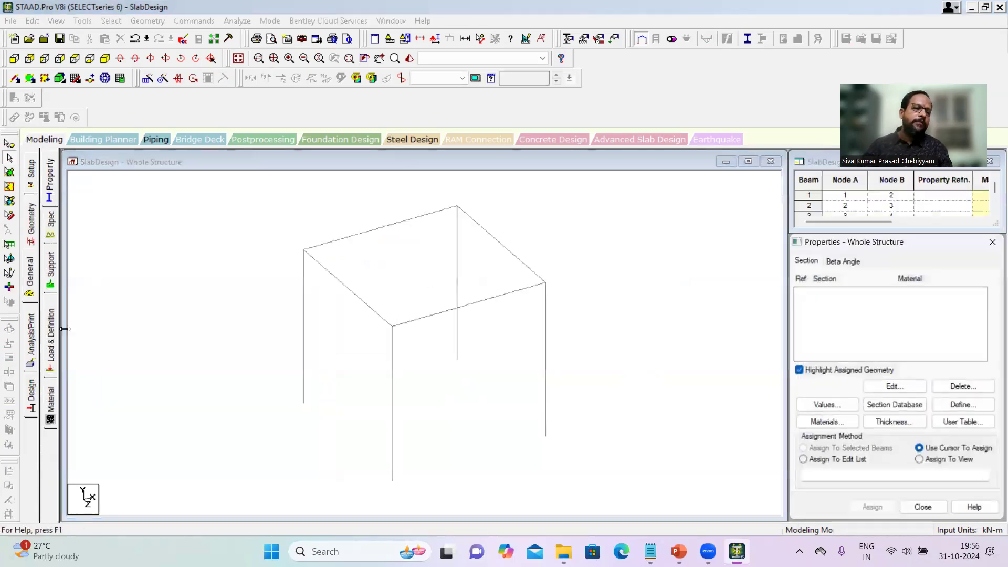
click(52, 280)
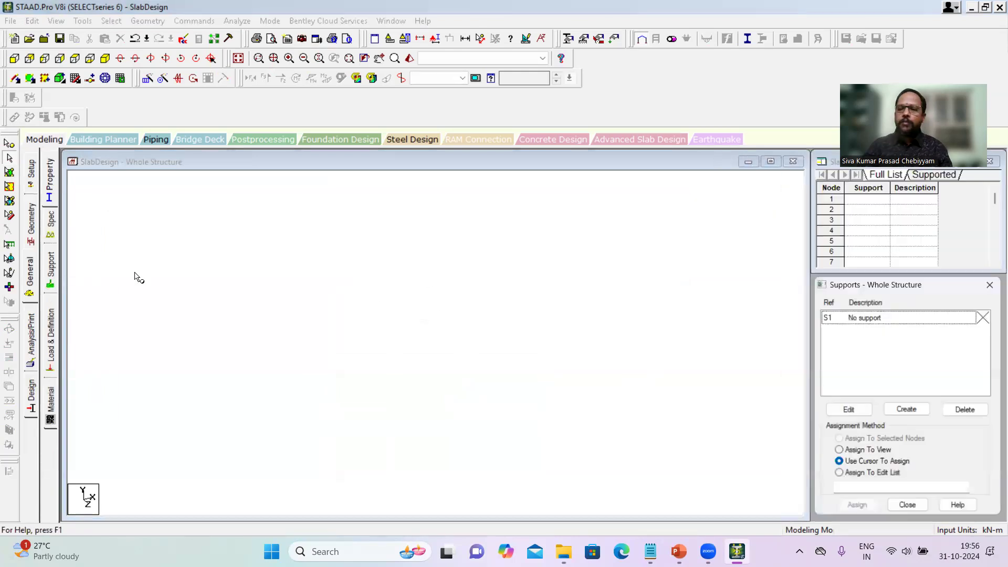
click(899, 411)
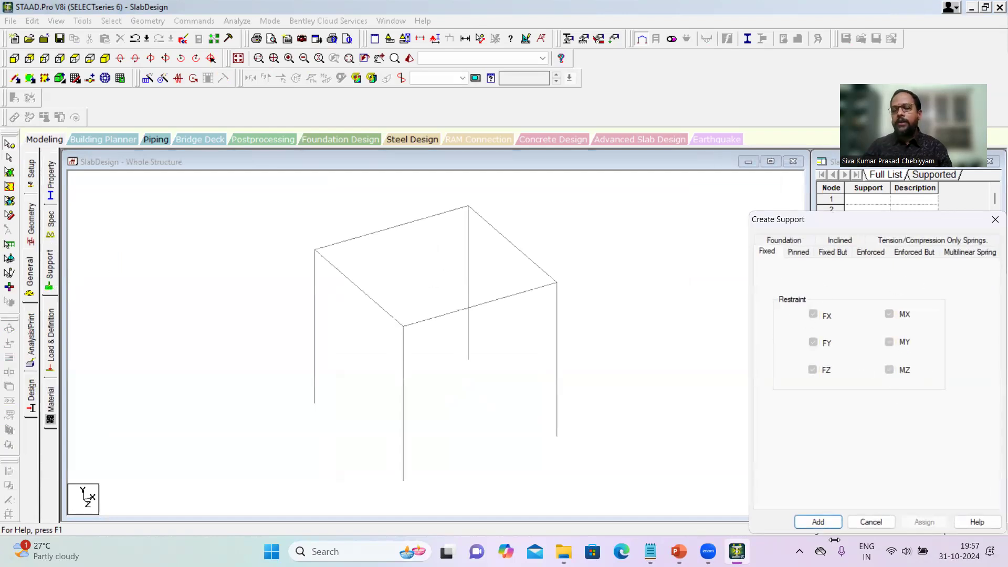
click(818, 521)
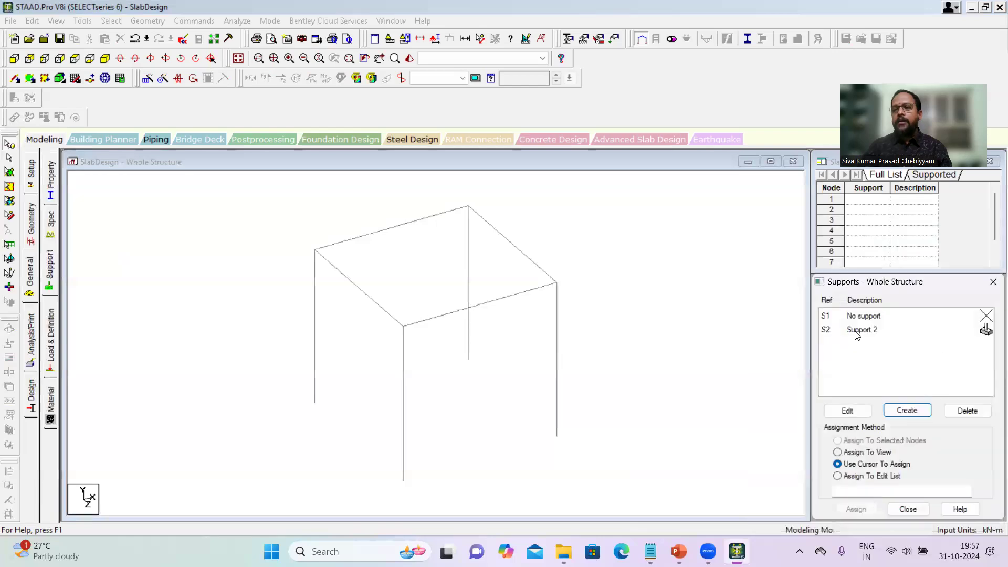
click(856, 330)
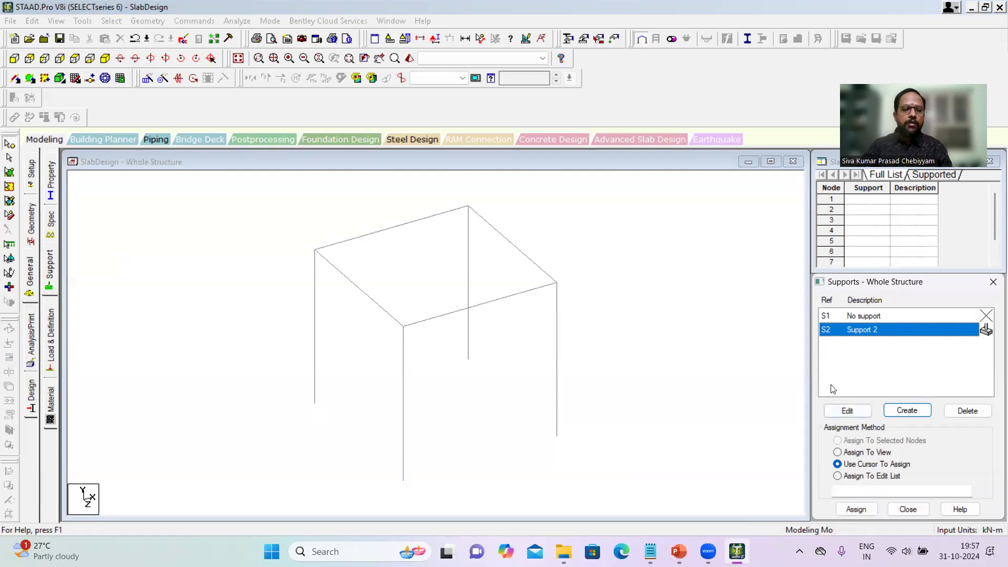
key(Escape)
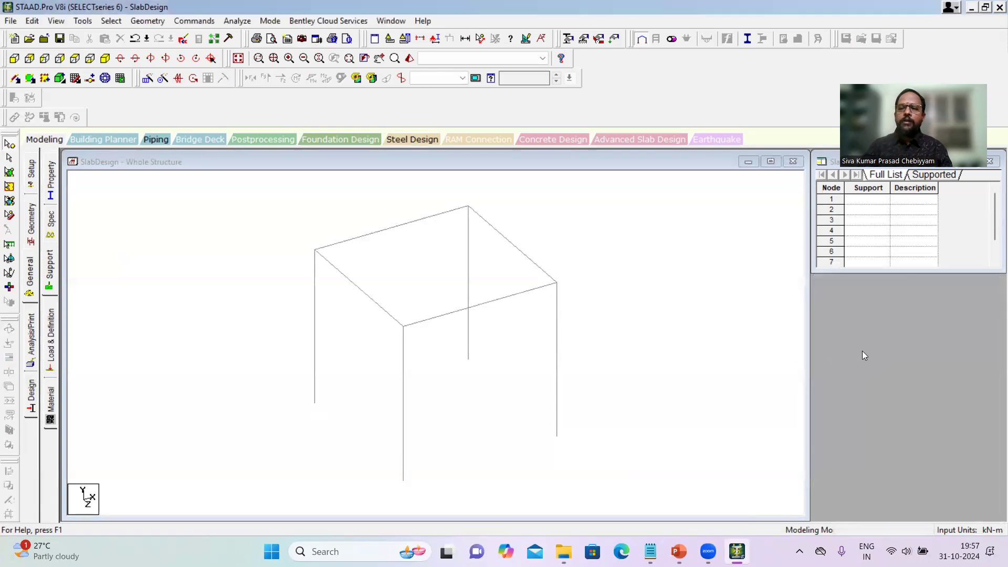
click(52, 278)
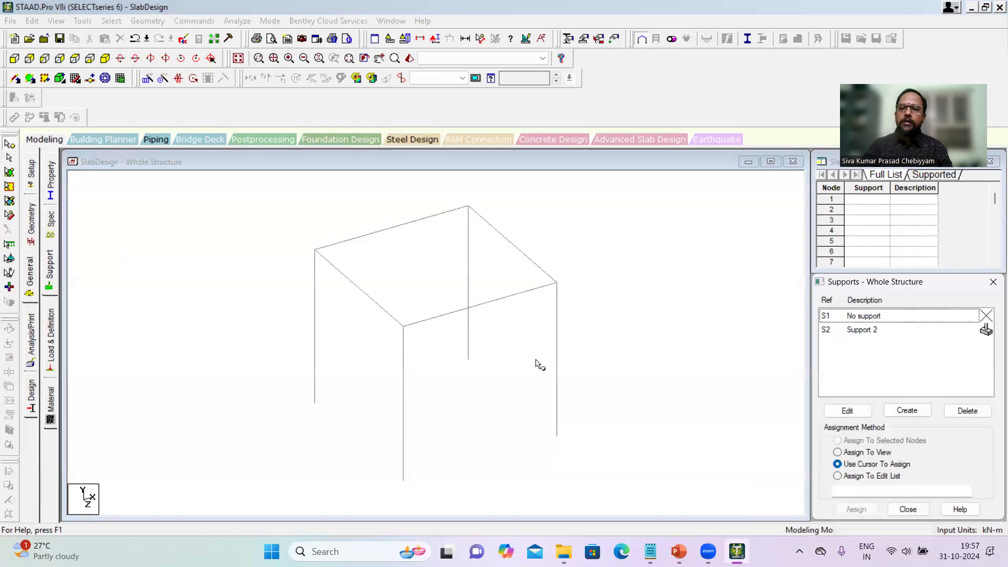
- Assign the fixed support Support 2 to the four column base nodes and return to the isometric view
click(15, 59)
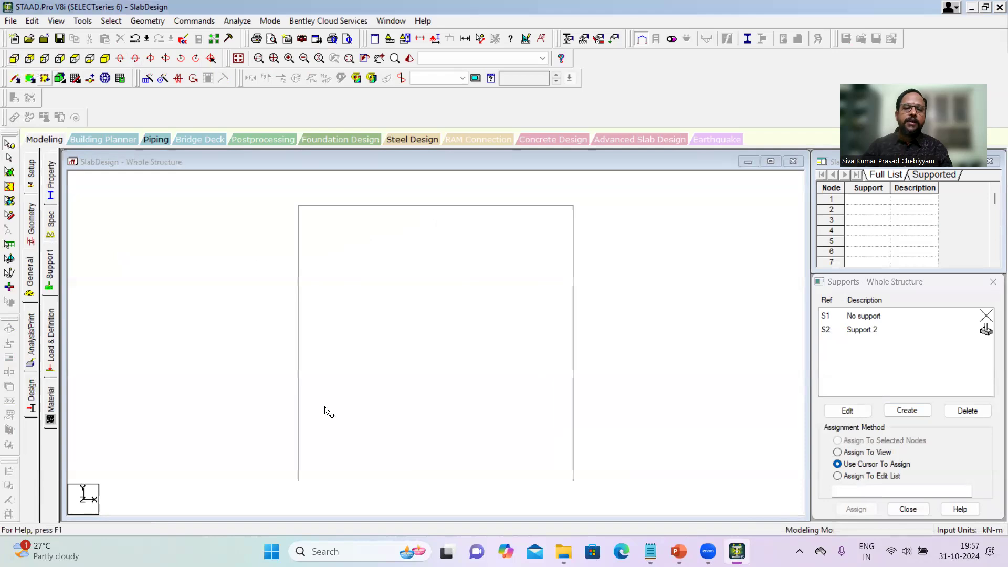
click(874, 329)
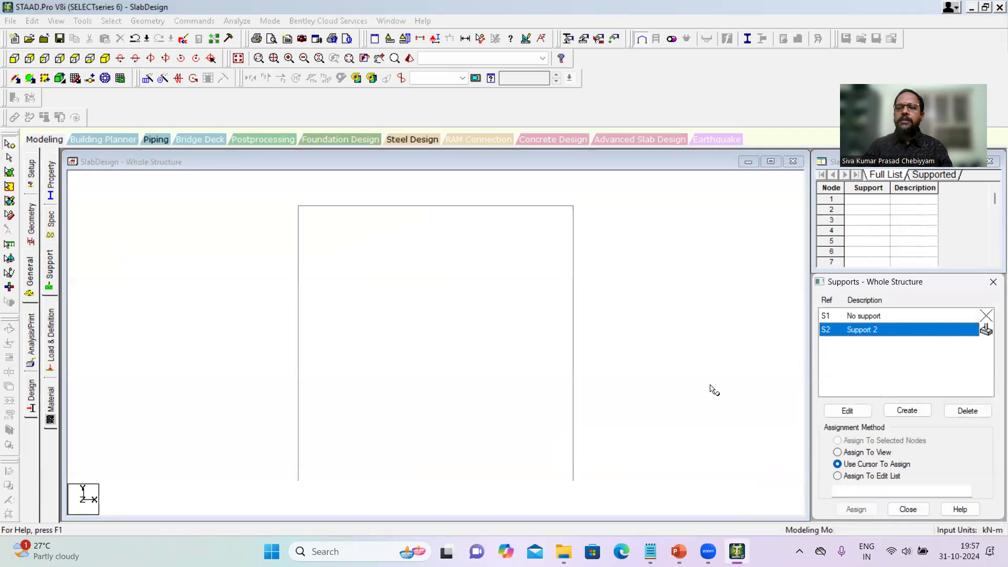
drag(257, 437, 608, 501)
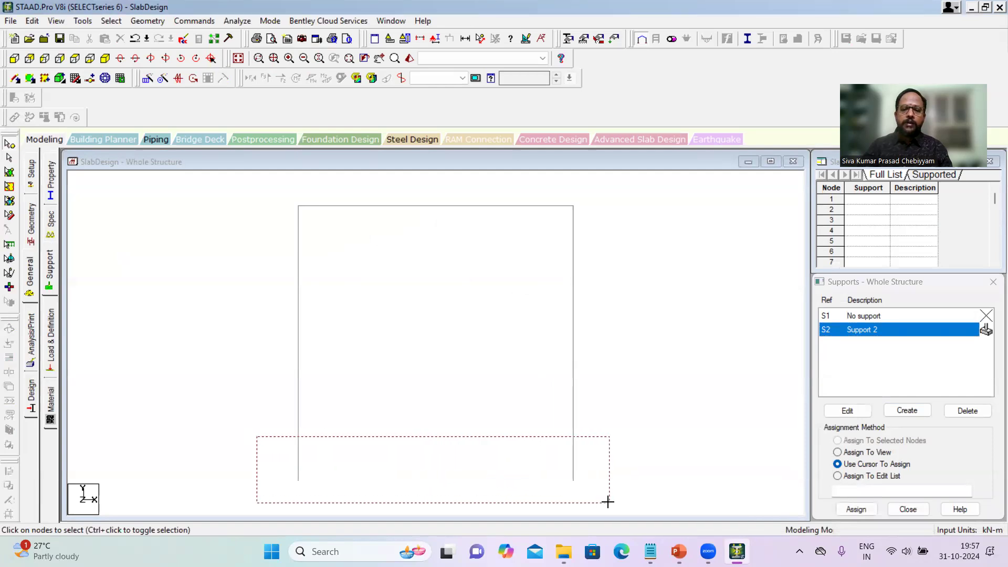
drag(607, 502, 608, 502)
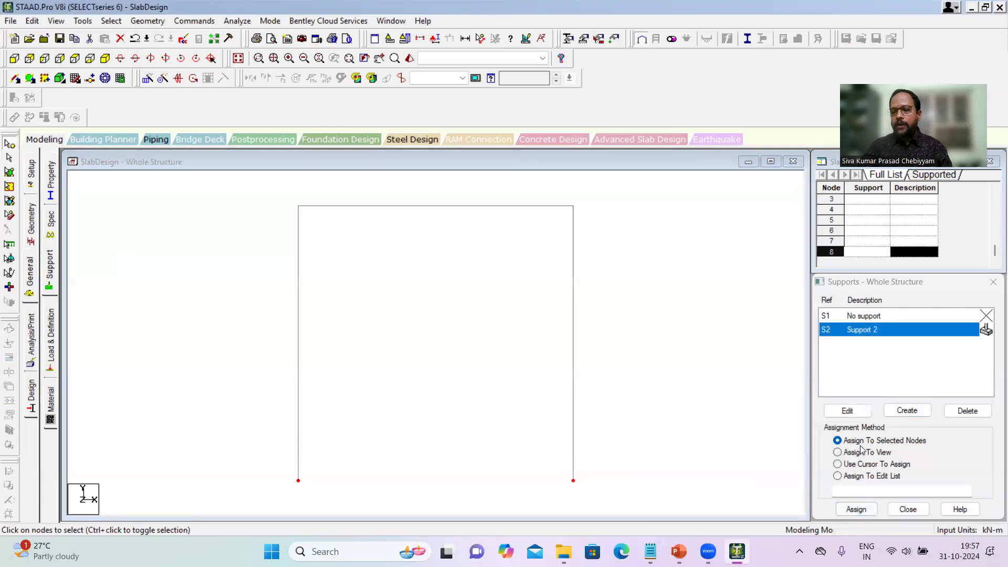
click(862, 509)
click(918, 433)
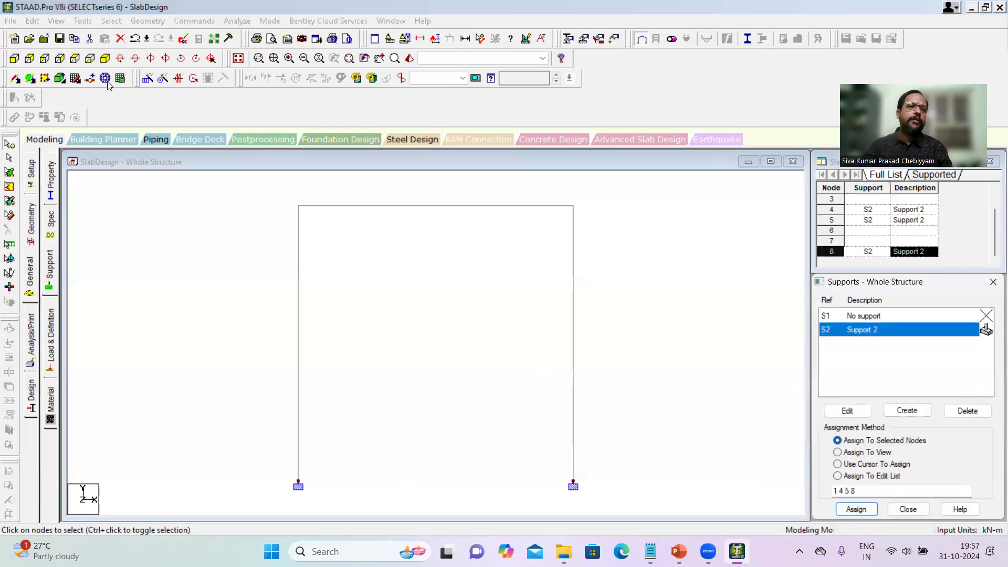
click(105, 58)
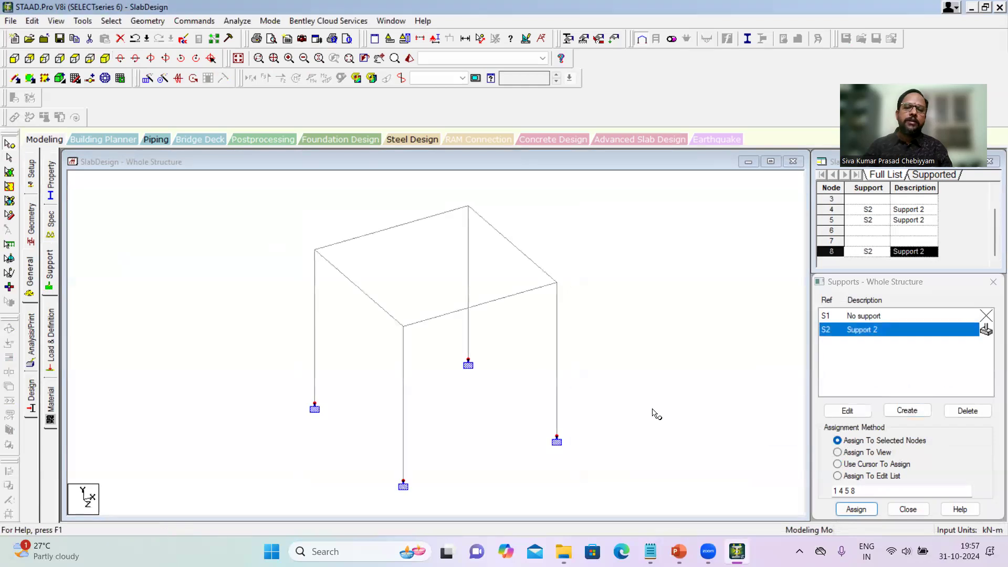
click(838, 464)
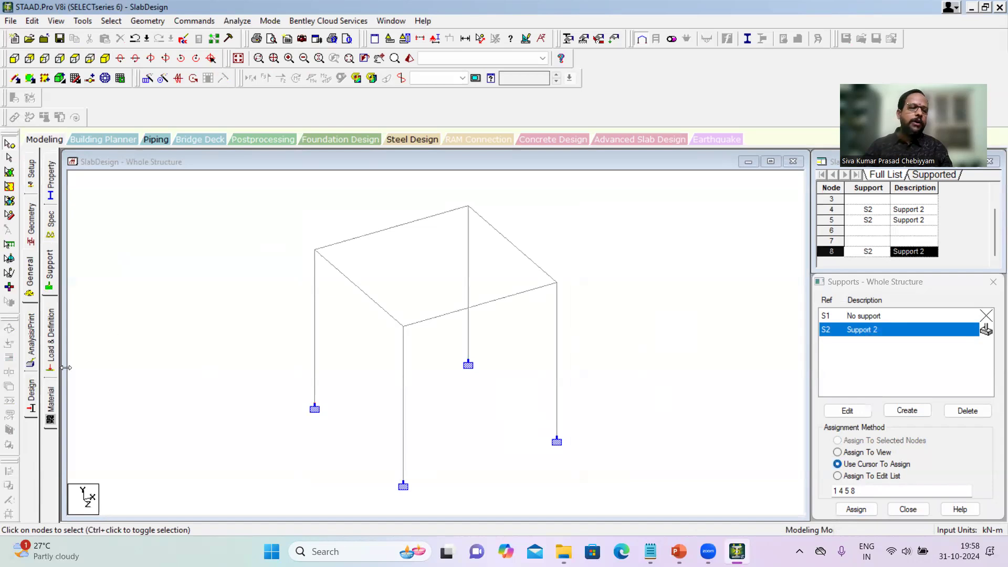
- Define a rectangular concrete member section with YD 0.23 m and ZD 0.23 m
click(31, 275)
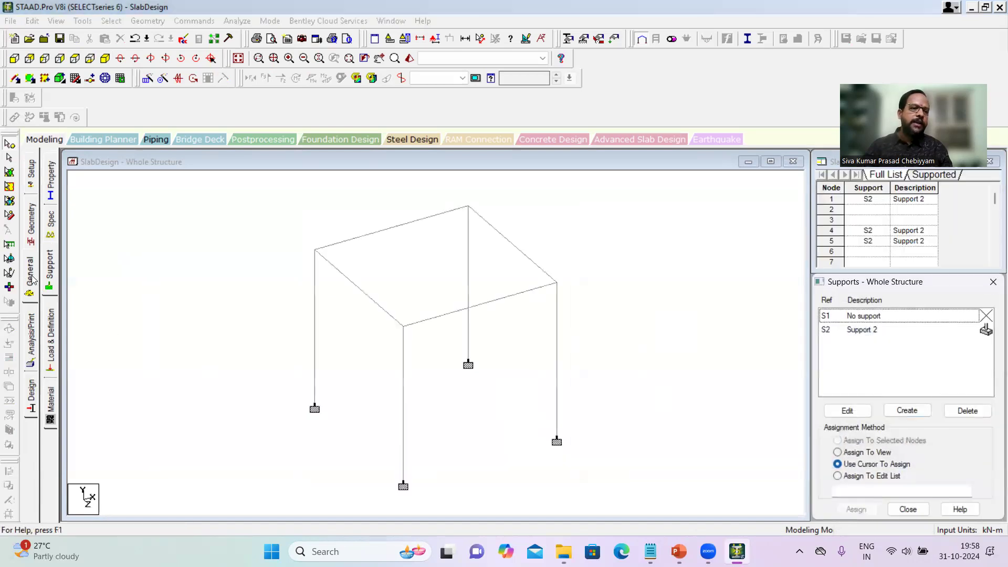
click(51, 189)
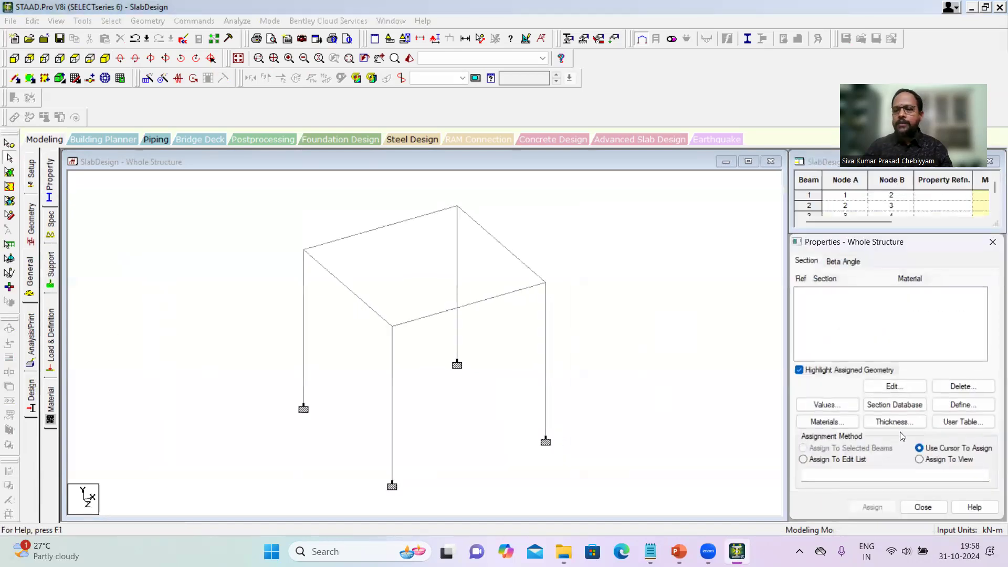
click(963, 405)
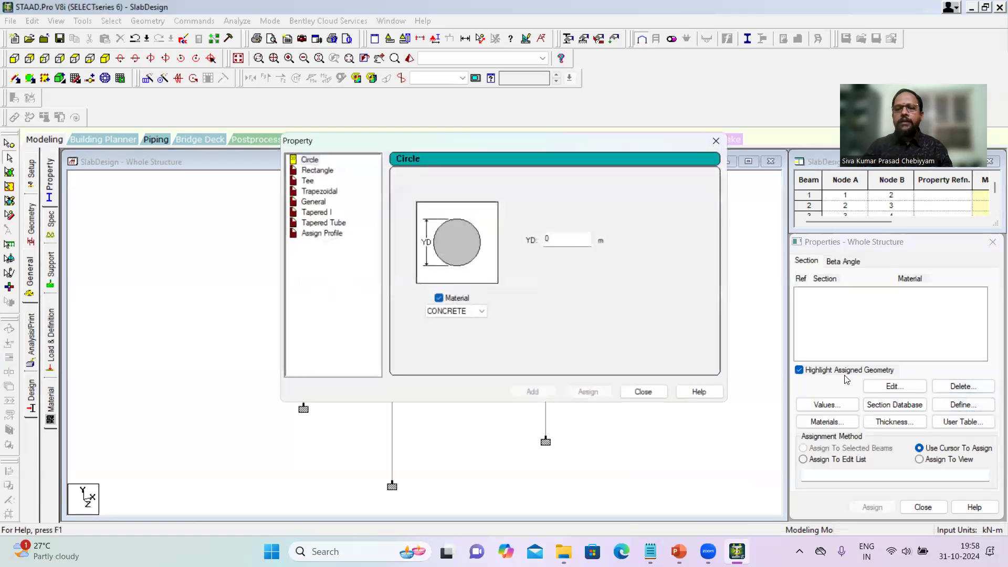
click(318, 171)
click(568, 230)
text(.23)
click(568, 249)
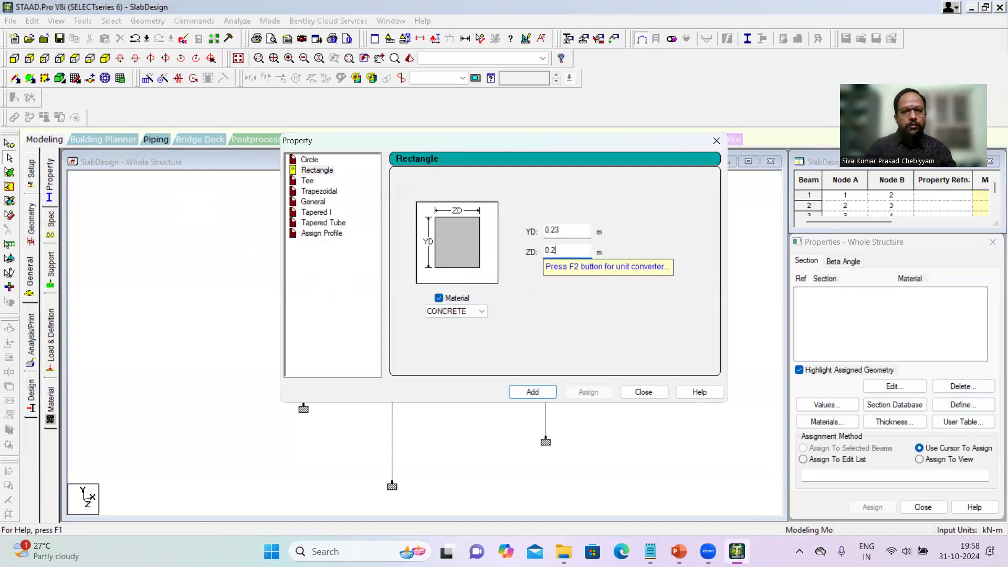
click(532, 392)
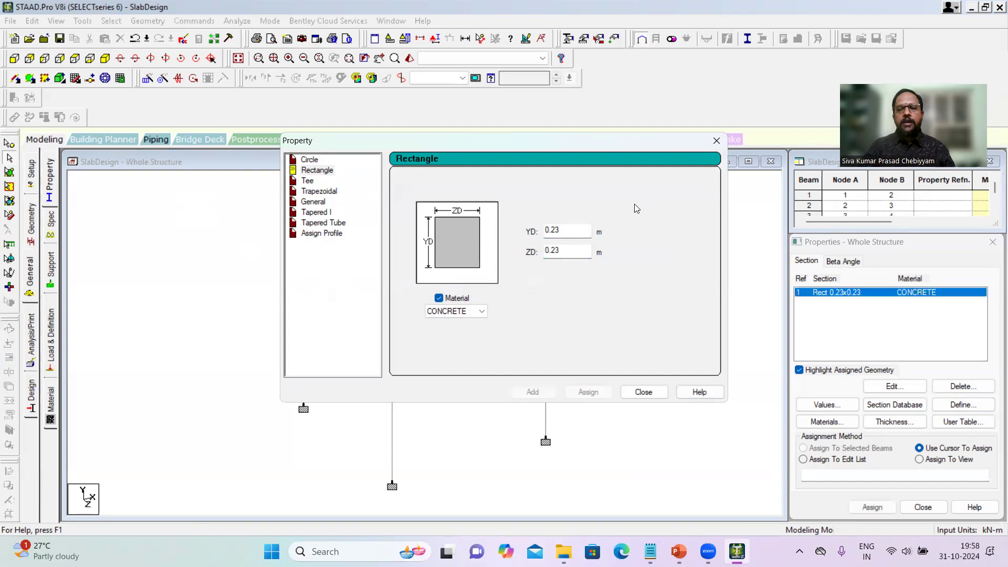
click(716, 140)
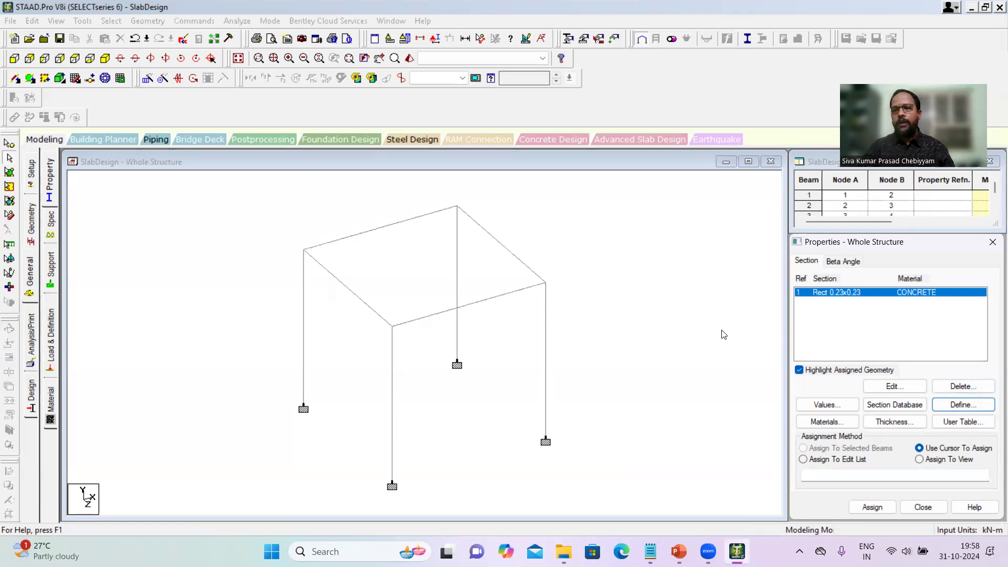
- Assign the Rect 0.23x0.23 section to all beams and columns in the view
click(856, 293)
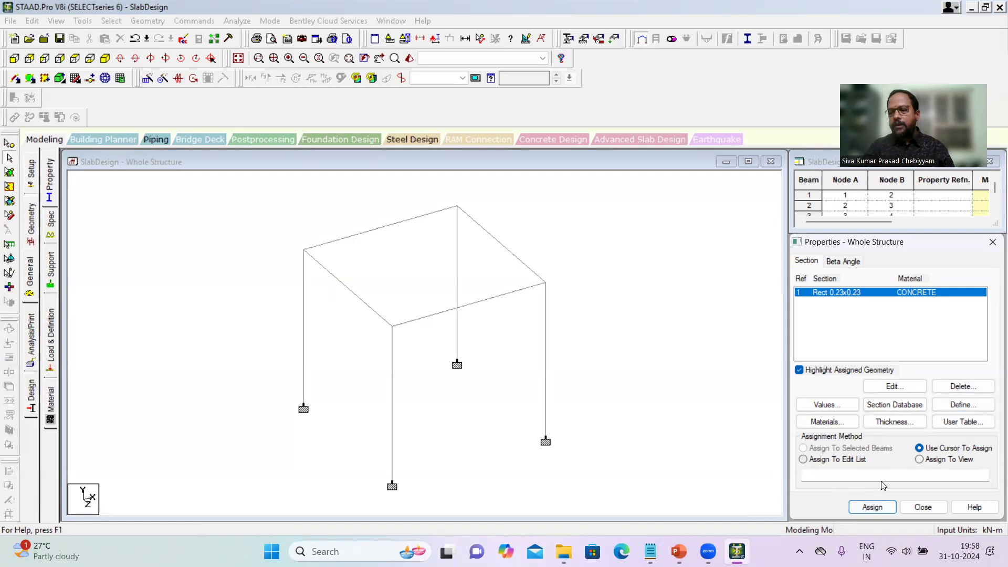
click(920, 459)
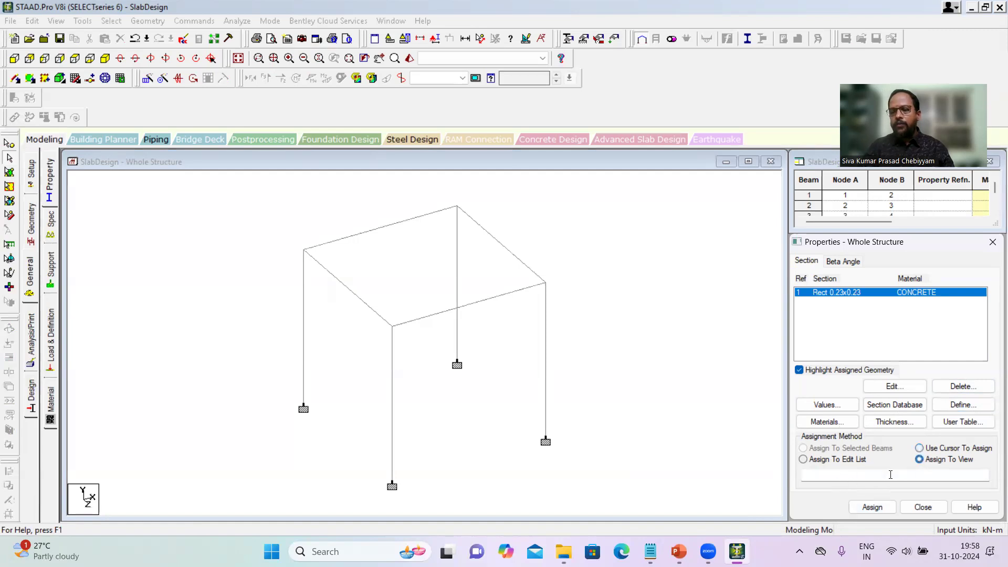
click(872, 507)
click(918, 411)
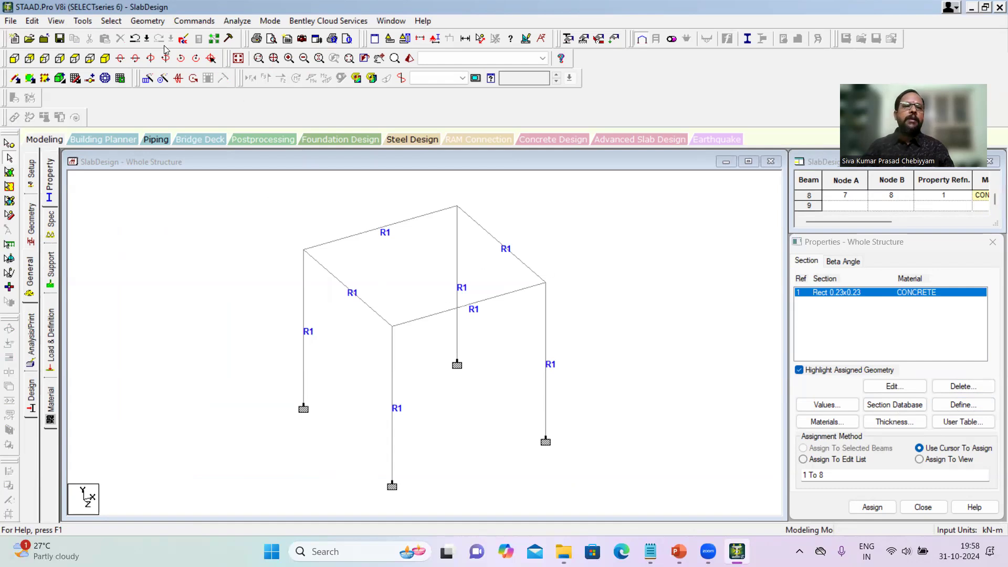
- Add a parametric meshed surface named Slab, of type Slab, that uses existing nodes and beams as density points and lines
click(148, 21)
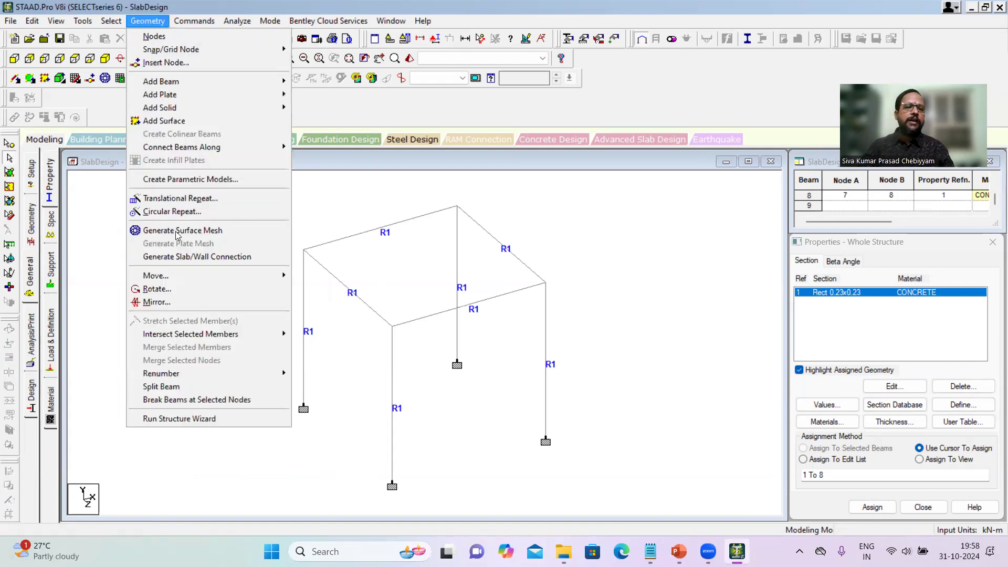
click(212, 180)
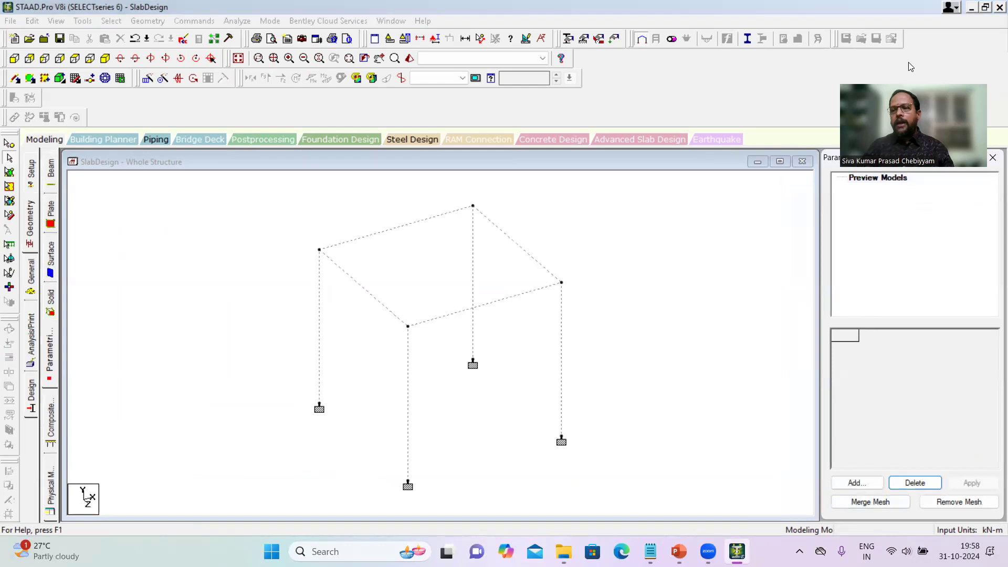
click(856, 482)
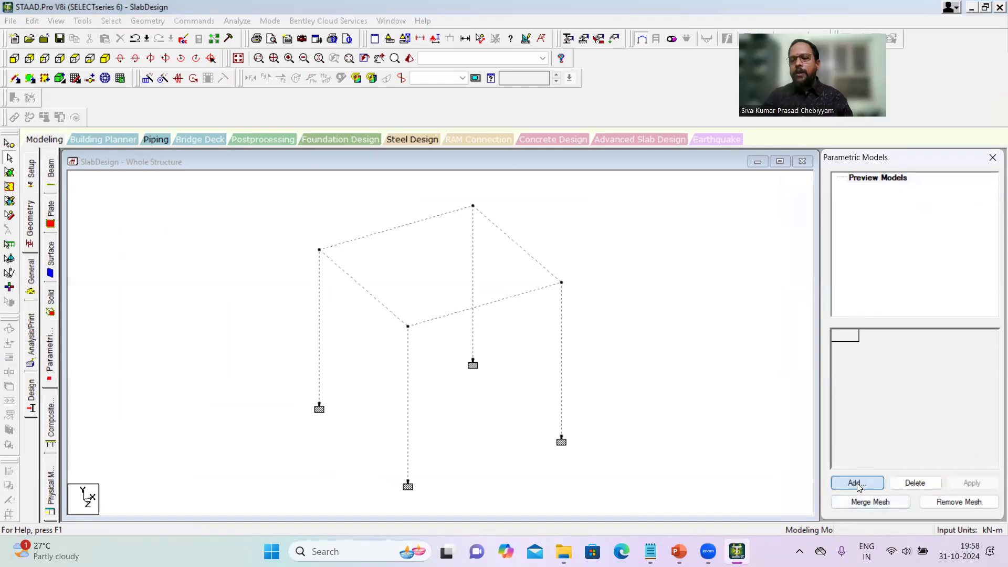
click(521, 232)
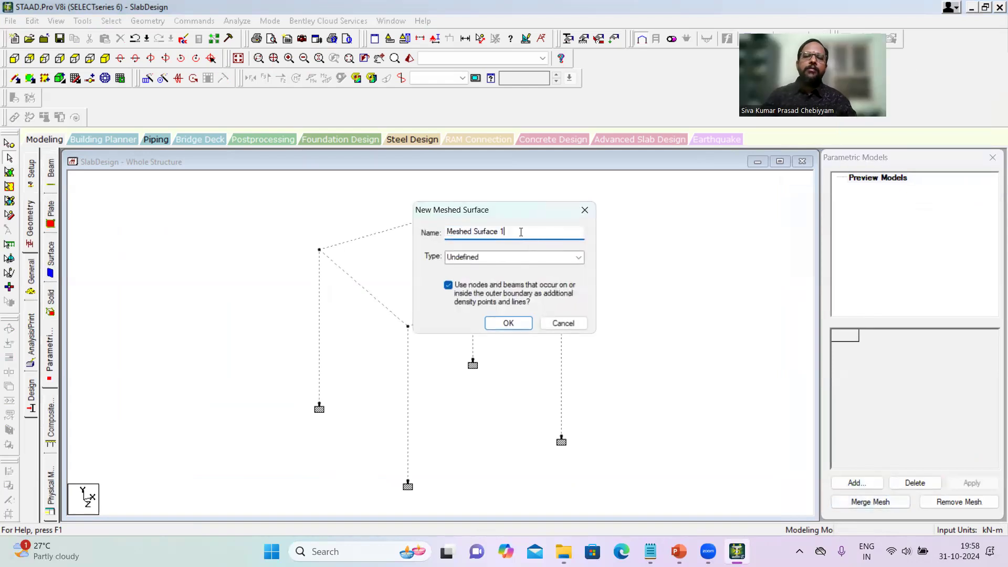
drag(524, 232, 376, 241)
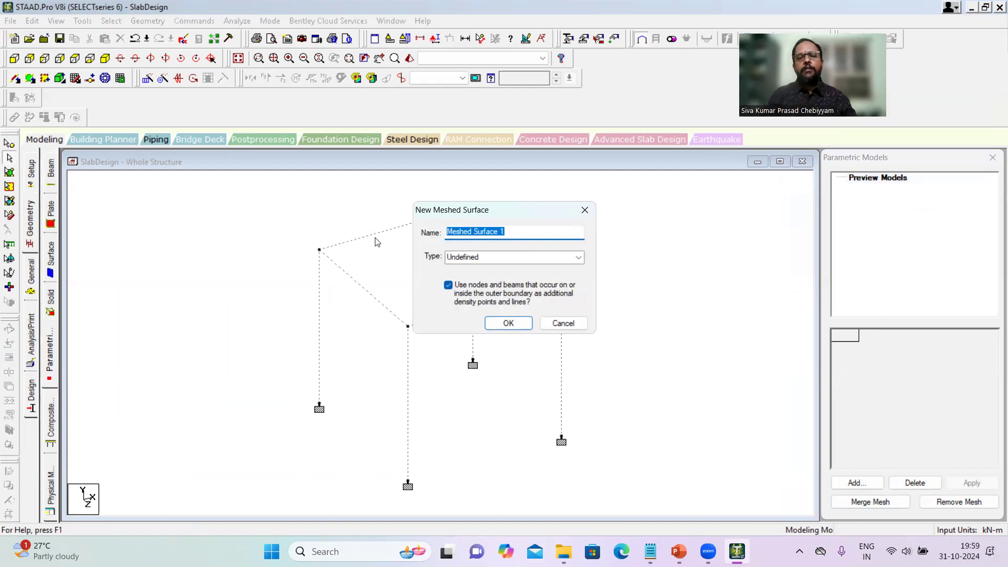
text(Slab)
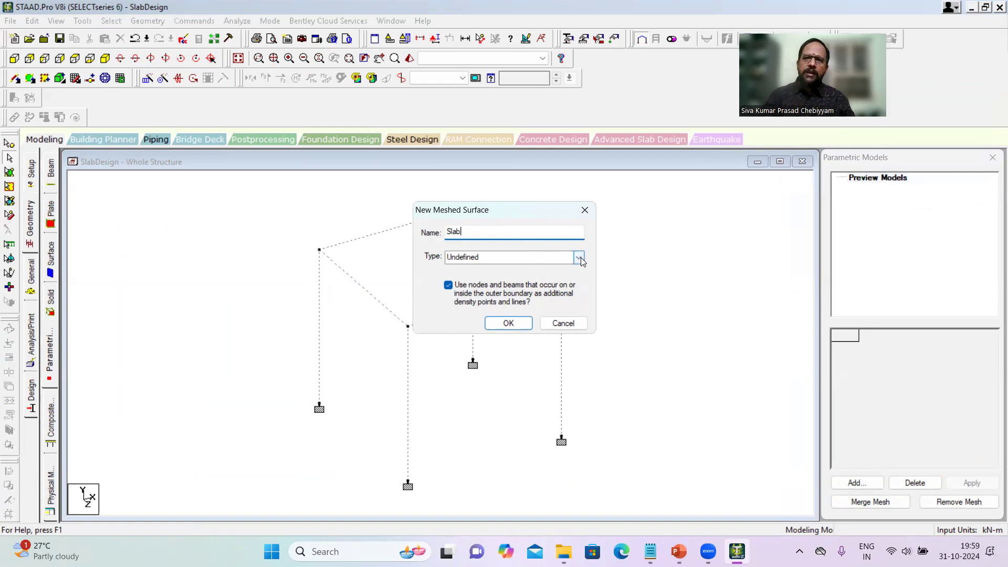
click(579, 258)
click(535, 283)
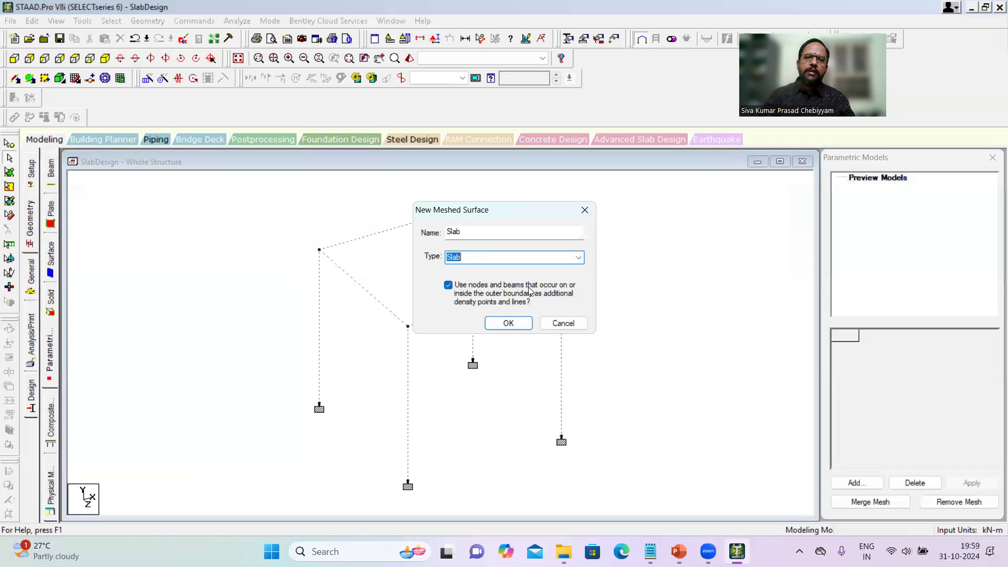
click(507, 325)
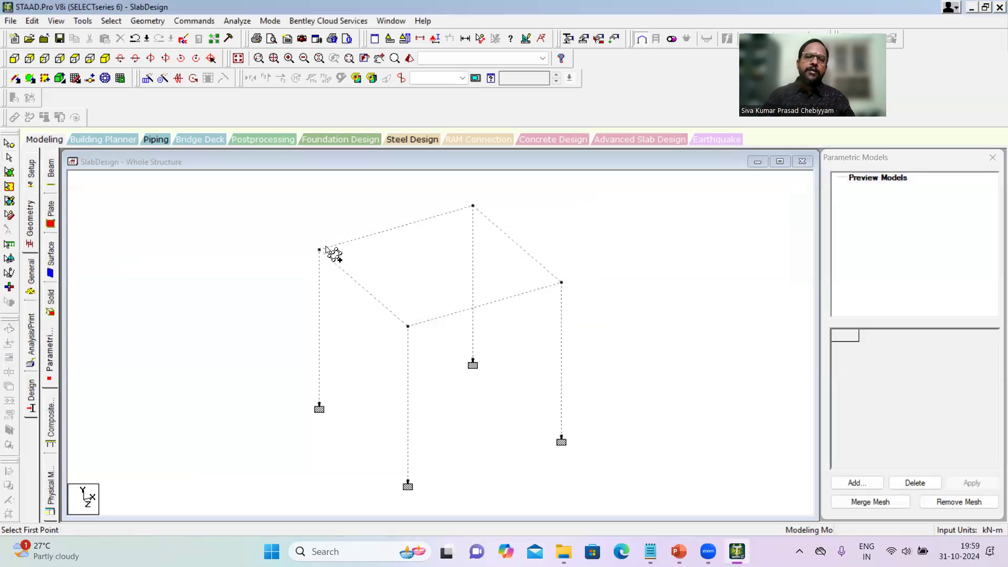
- Outline the slab's boundary through the four top corner nodes of the frame and close the polygon
click(319, 250)
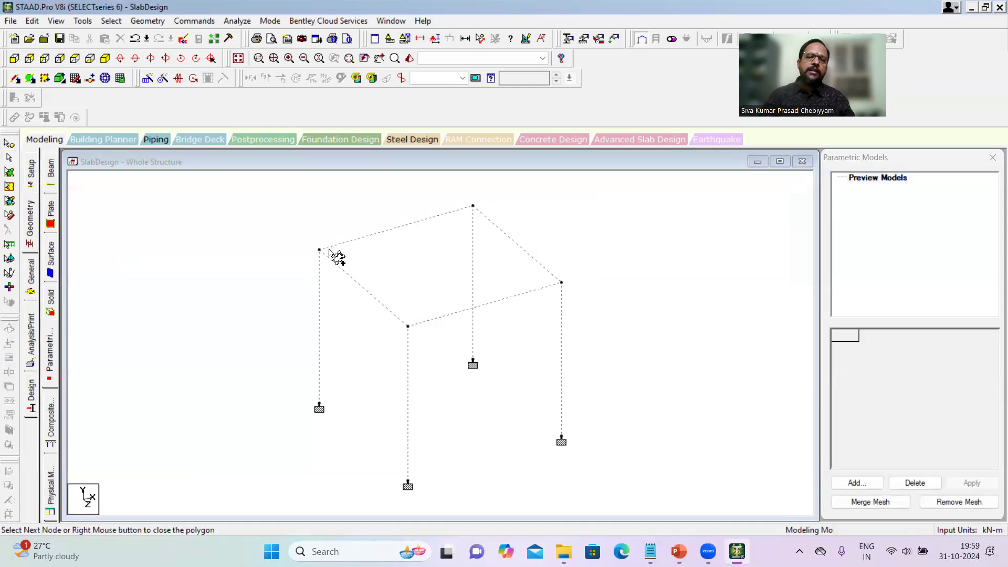
click(473, 206)
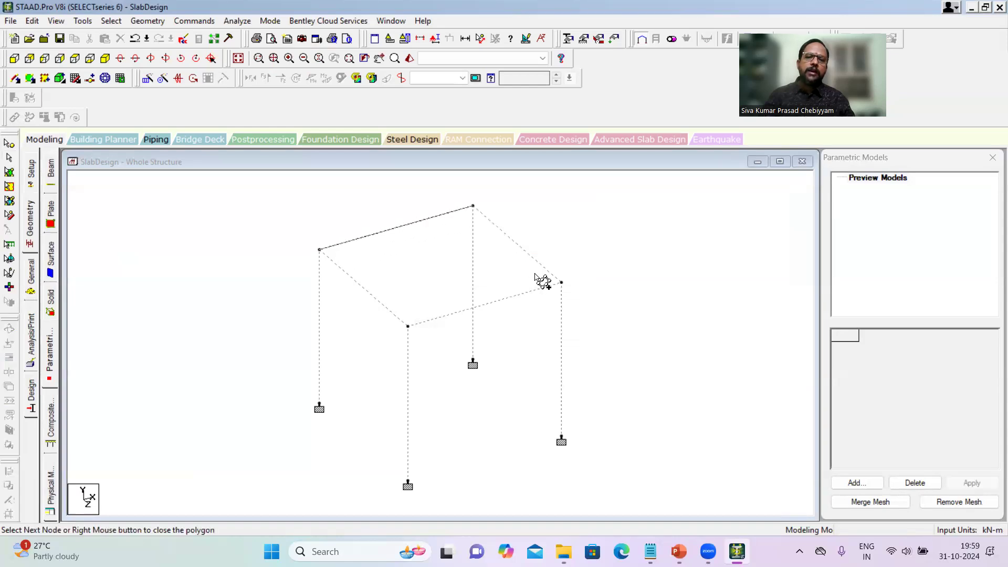
click(561, 283)
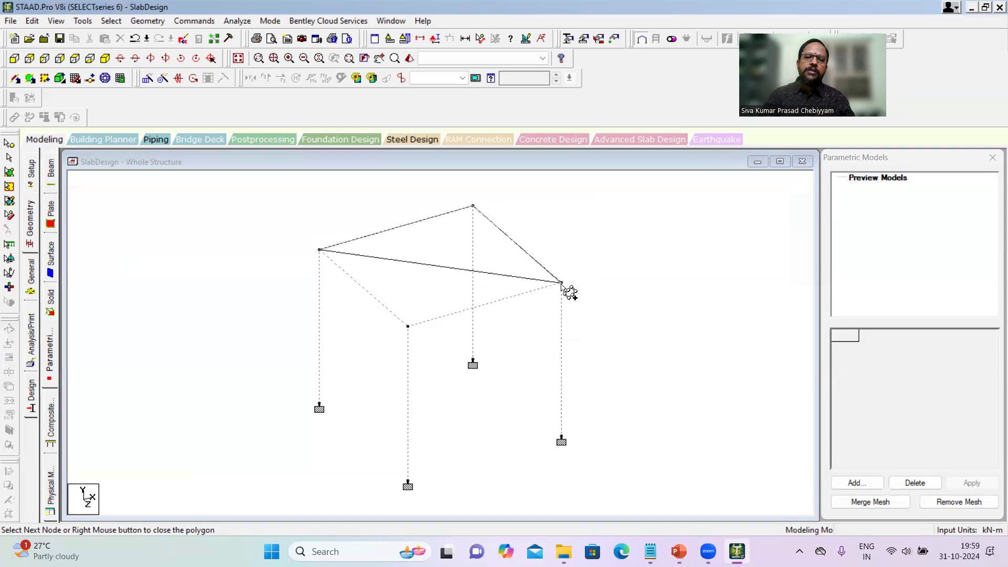
click(407, 326)
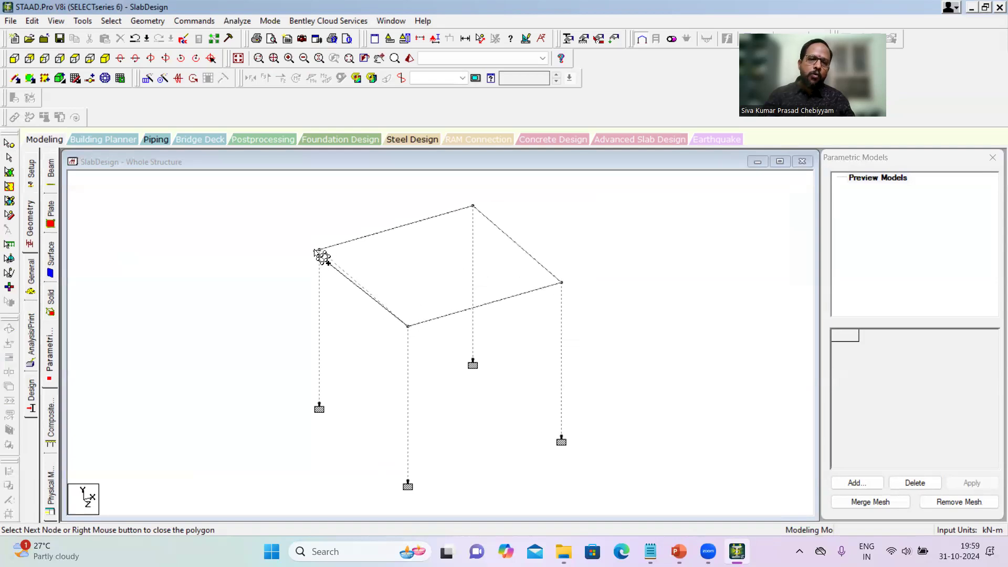
click(319, 251)
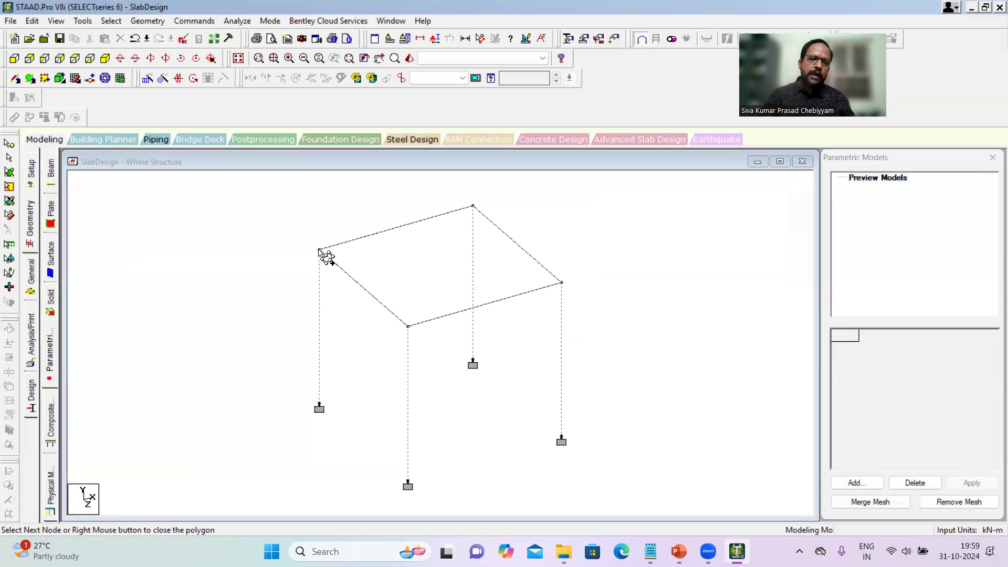
right_click(324, 254)
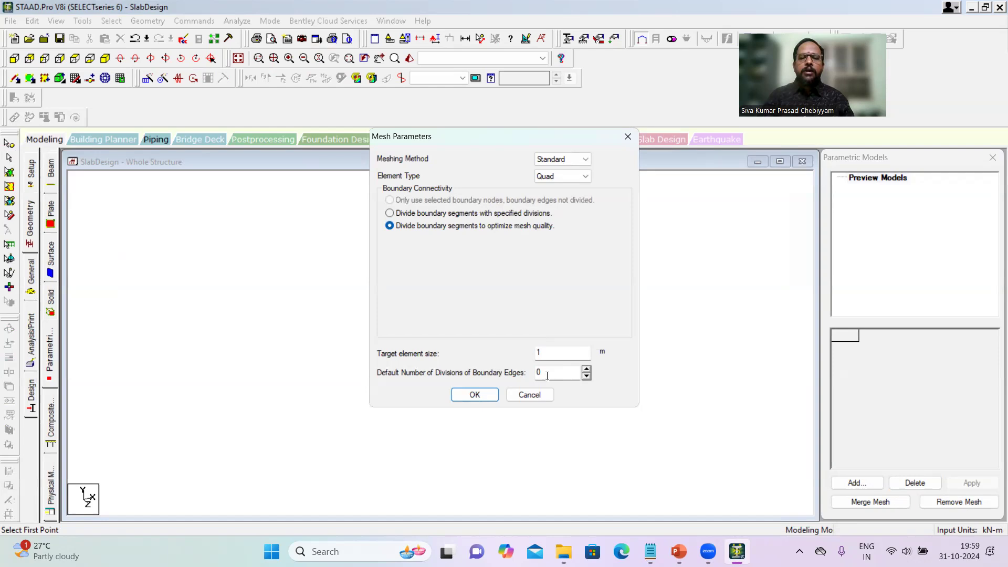
- Generate a standard quad mesh for the slab with a target element size of 0.5 m and no openings
double_click(557, 350)
text(0.5)
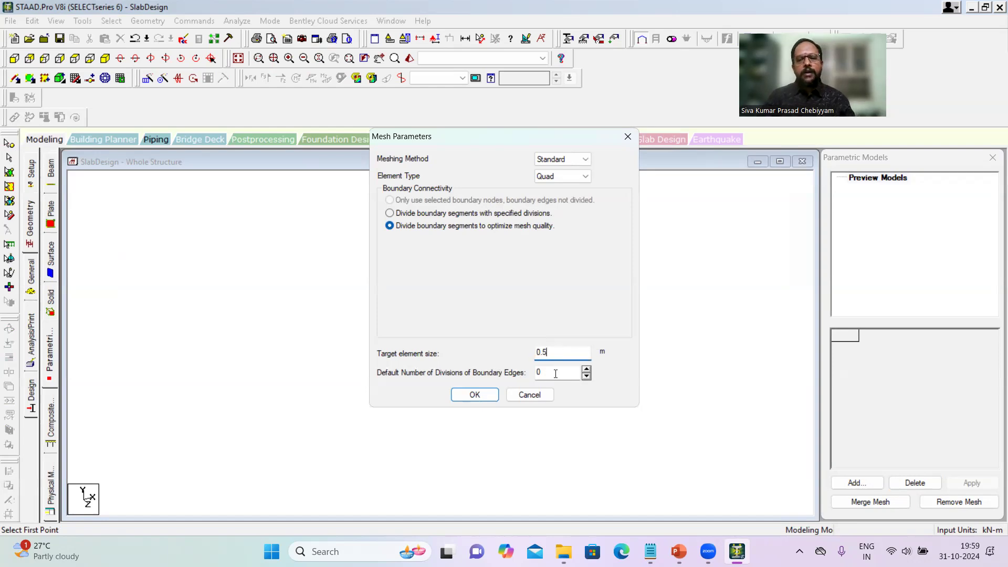
key(Tab)
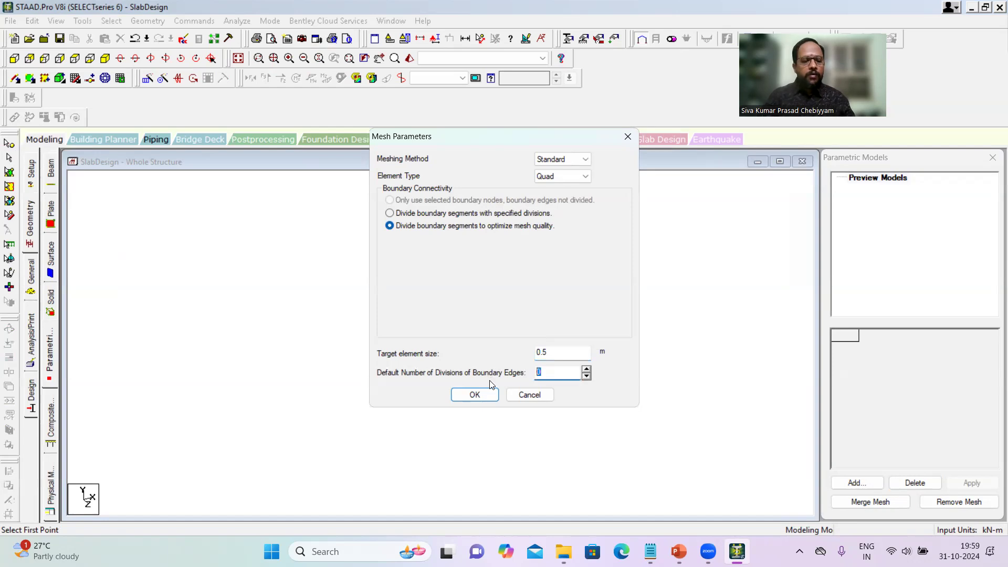
click(475, 394)
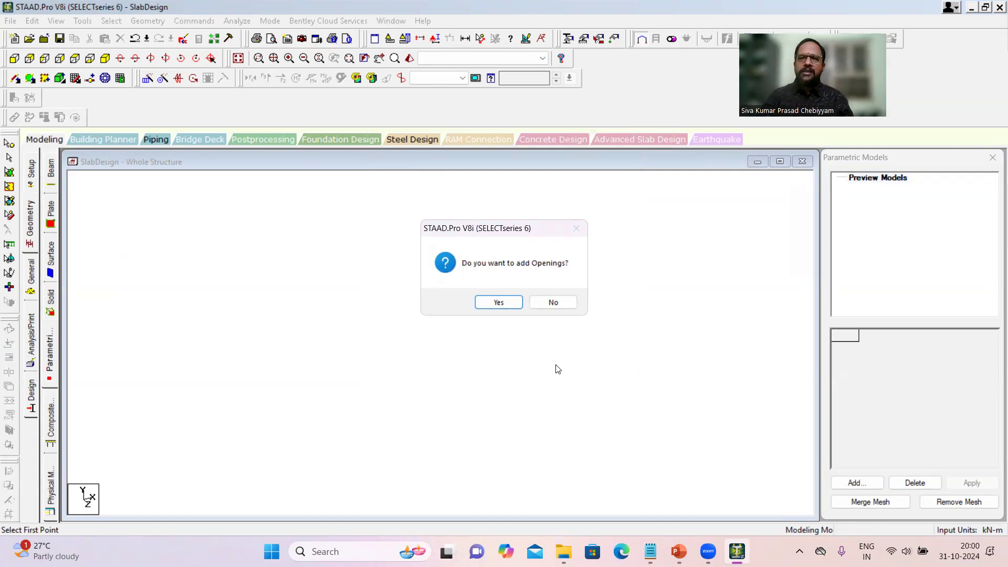
click(560, 301)
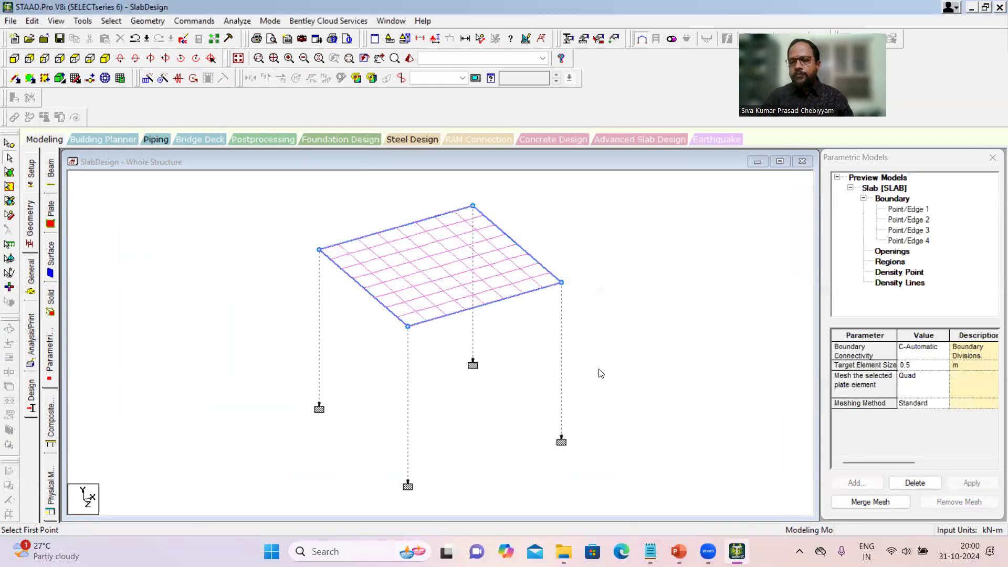
- Merge the slab mesh into the structure and save the modified model
click(873, 503)
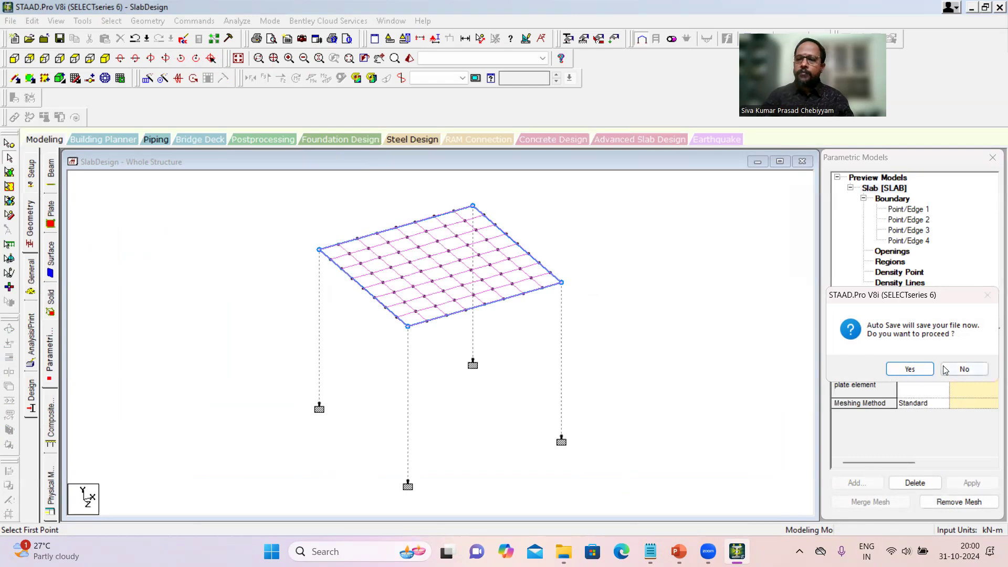
click(910, 369)
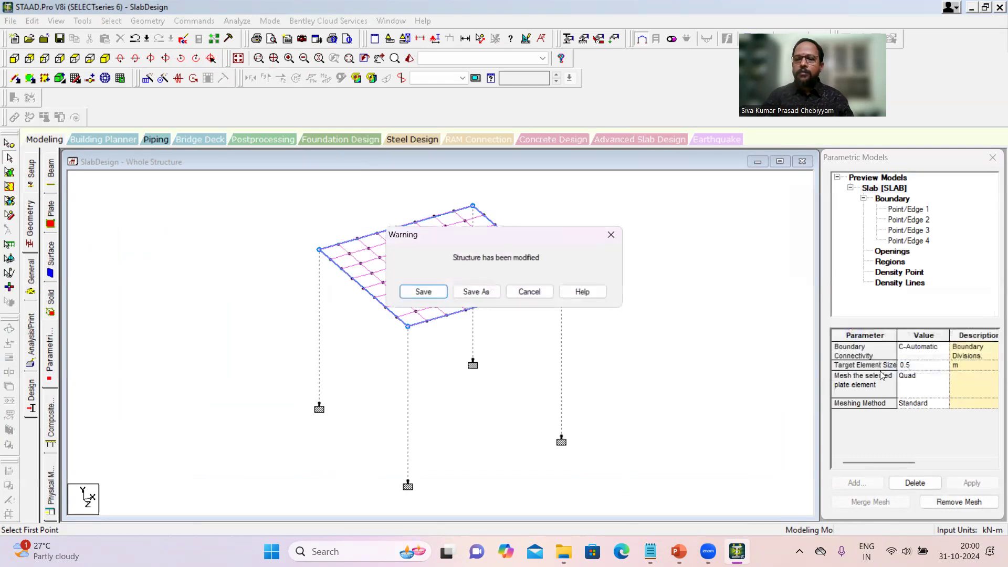
click(430, 292)
- Define a concrete plate element thickness of 0.15 m at all four nodes and add it to the property list
click(30, 275)
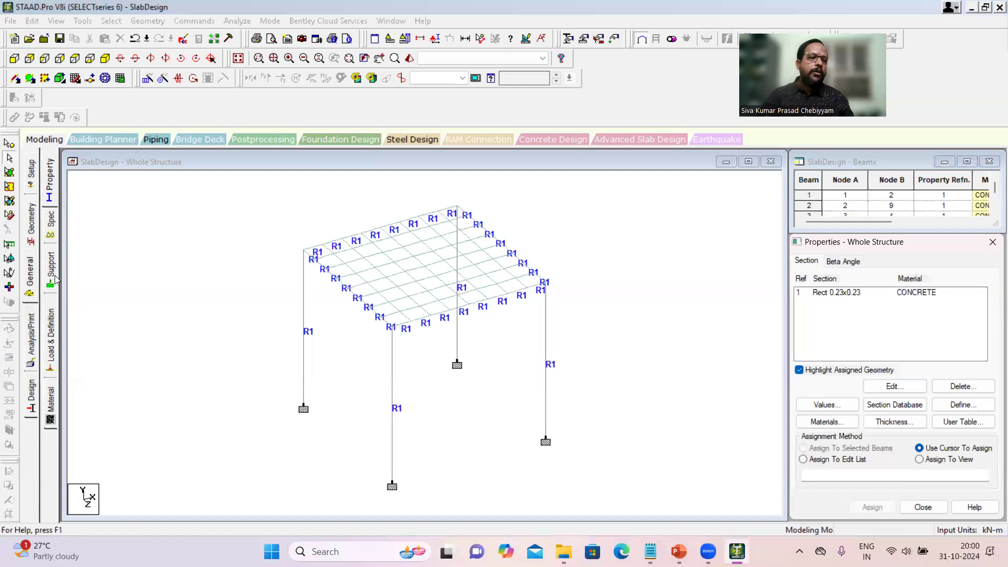
click(50, 185)
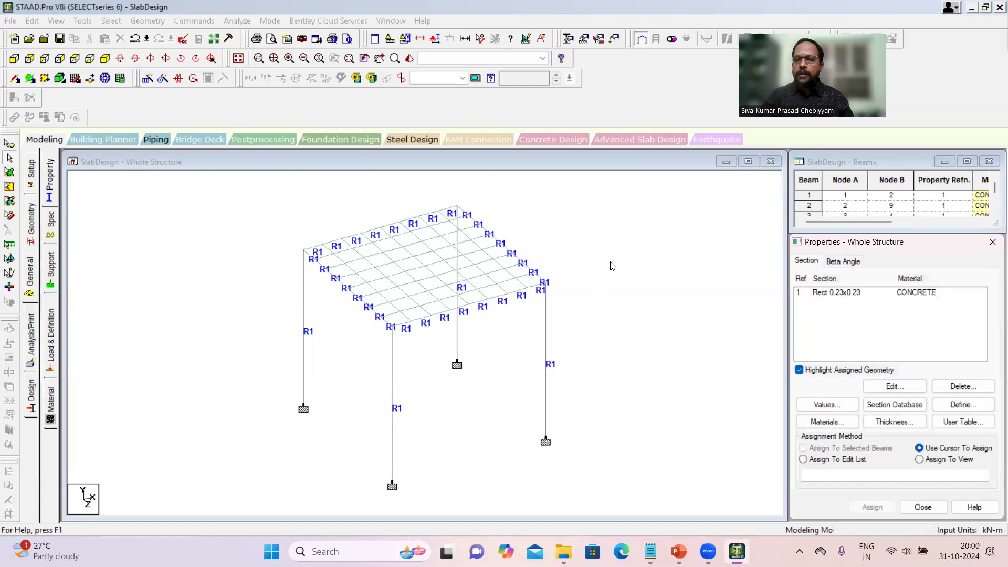
click(895, 422)
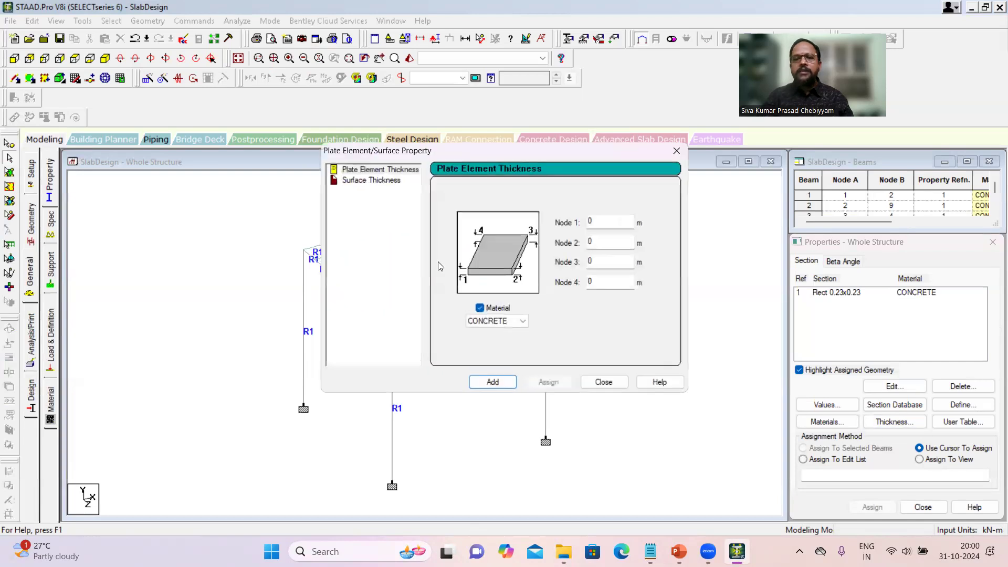
click(607, 221)
text(.15)
key(F2)
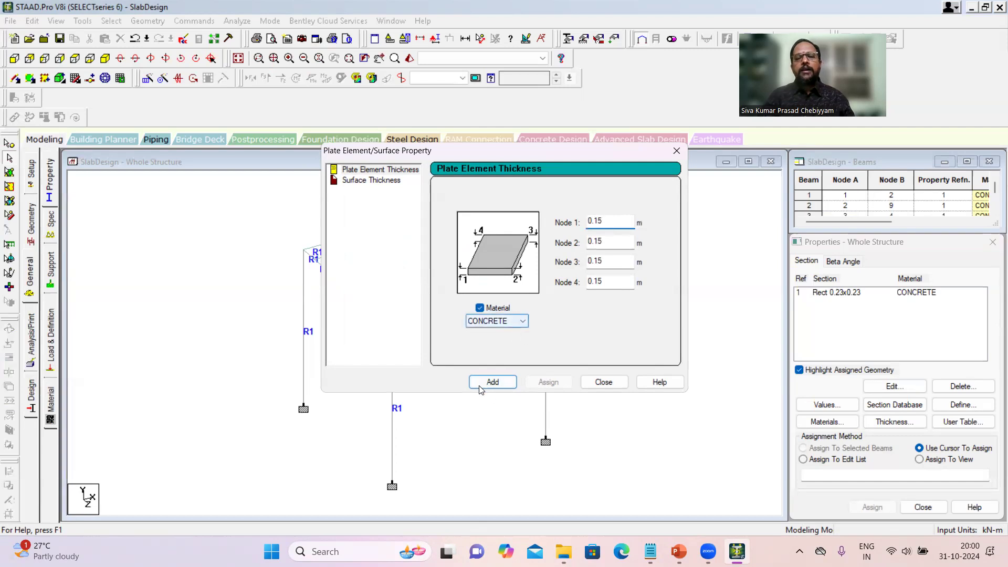
click(494, 387)
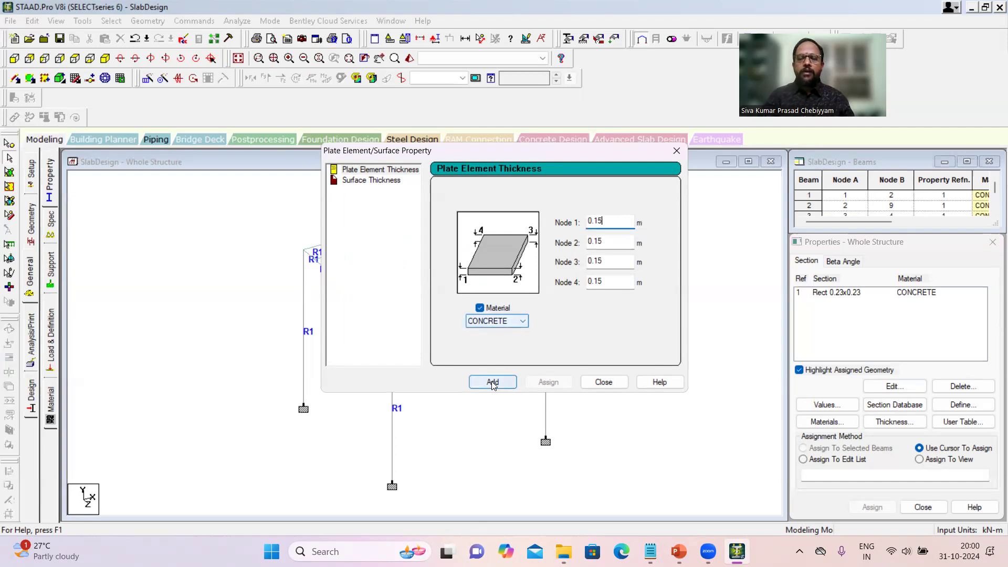
click(493, 383)
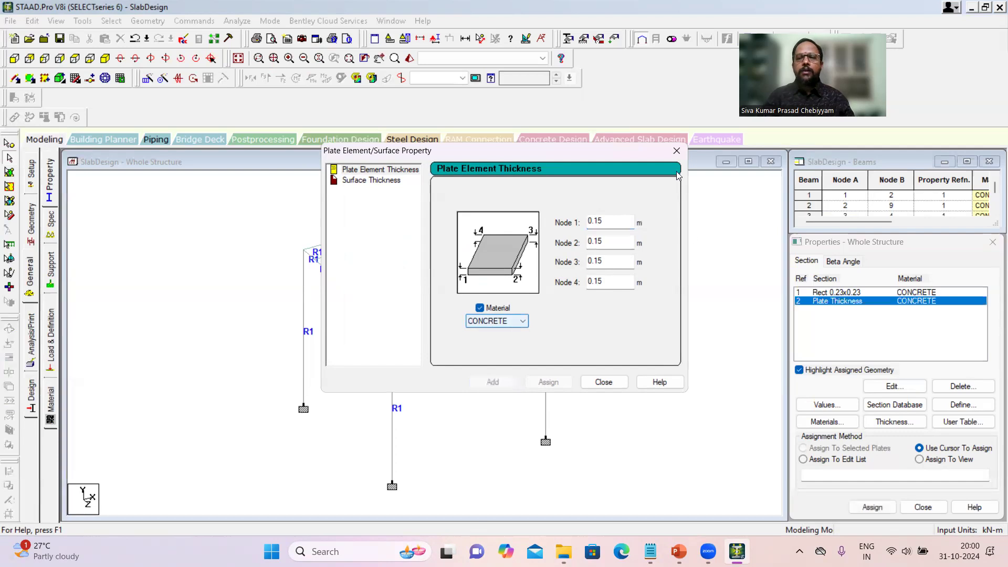
- Assign the 0.15 m plate thickness to all slab plates in the view
click(676, 151)
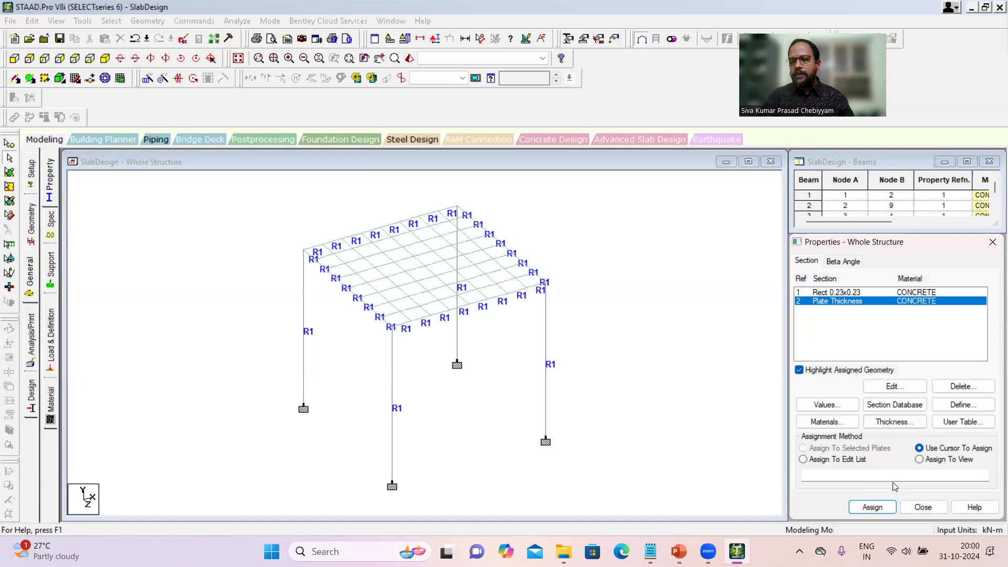
click(920, 460)
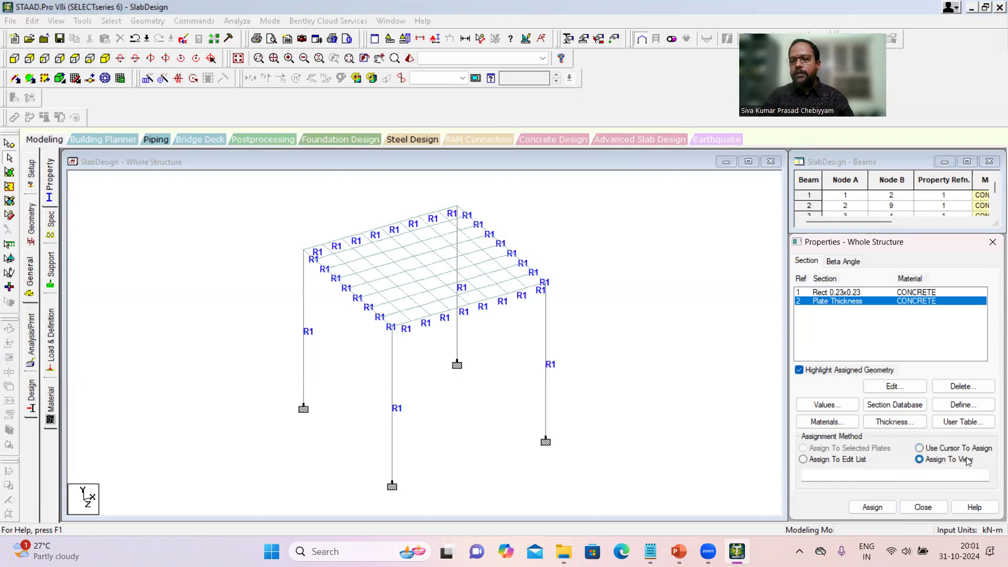
click(880, 511)
click(920, 411)
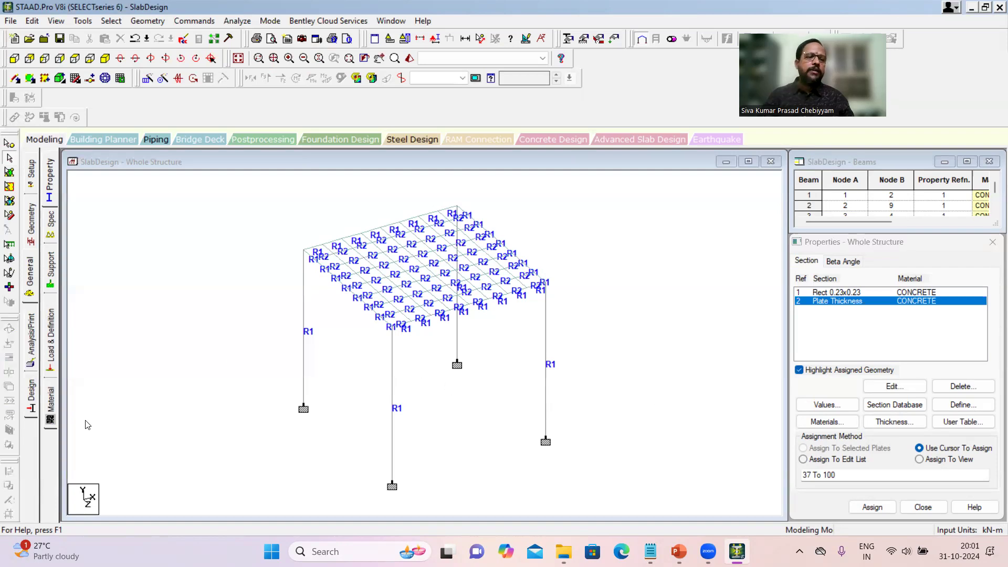
- Create primary load case 1 with loading type Dead and the title DL
click(50, 349)
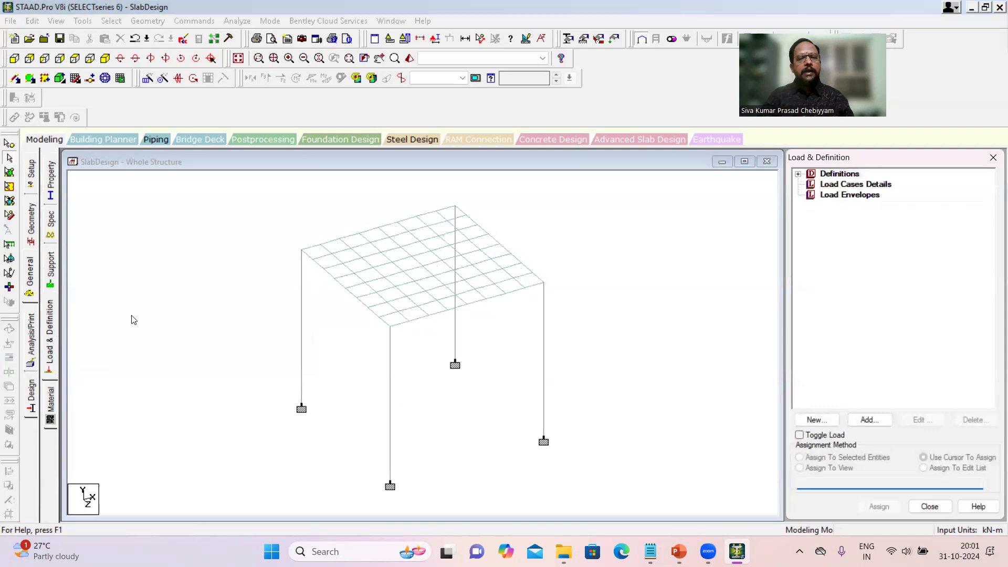
click(854, 186)
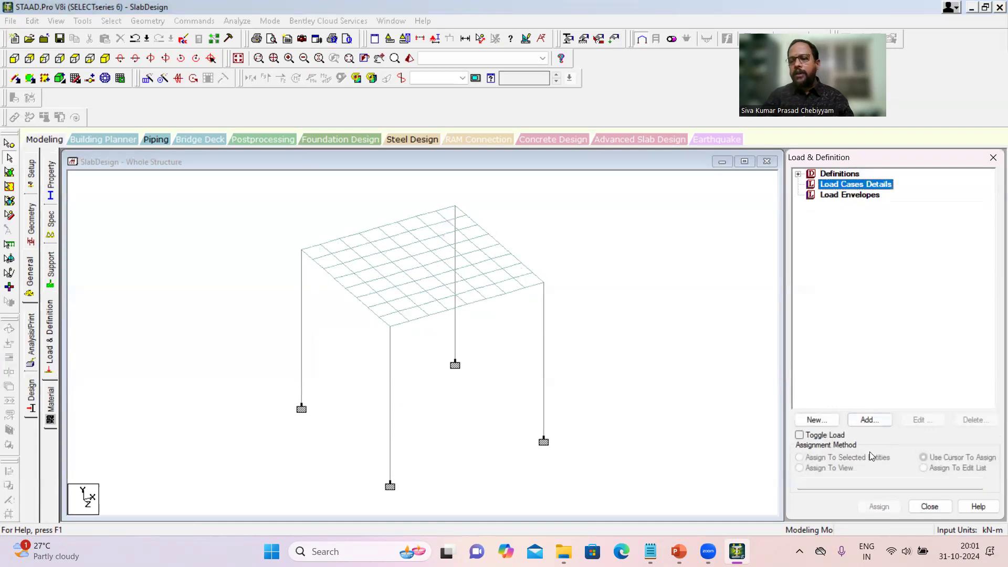
click(869, 419)
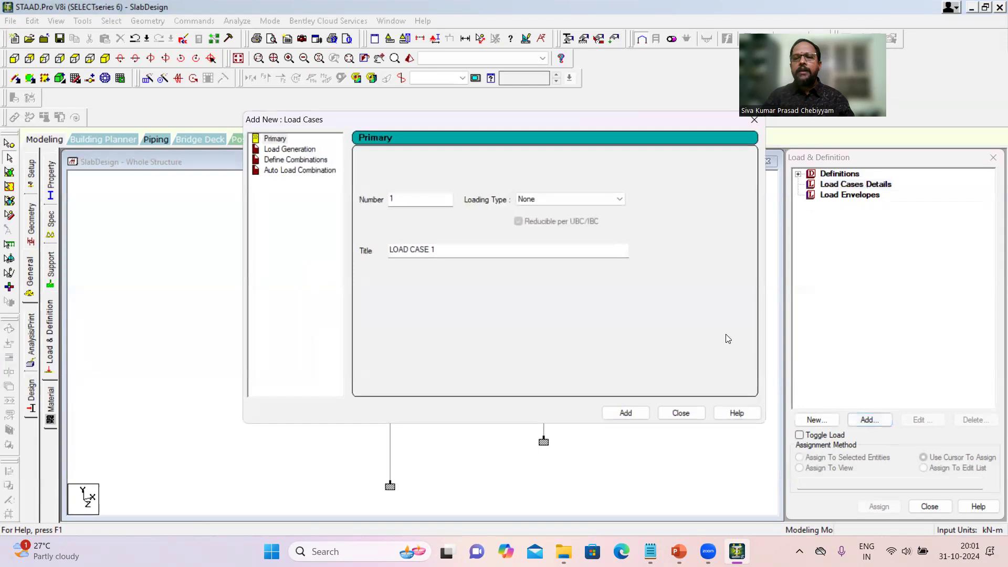
click(556, 200)
click(557, 211)
key(Tab)
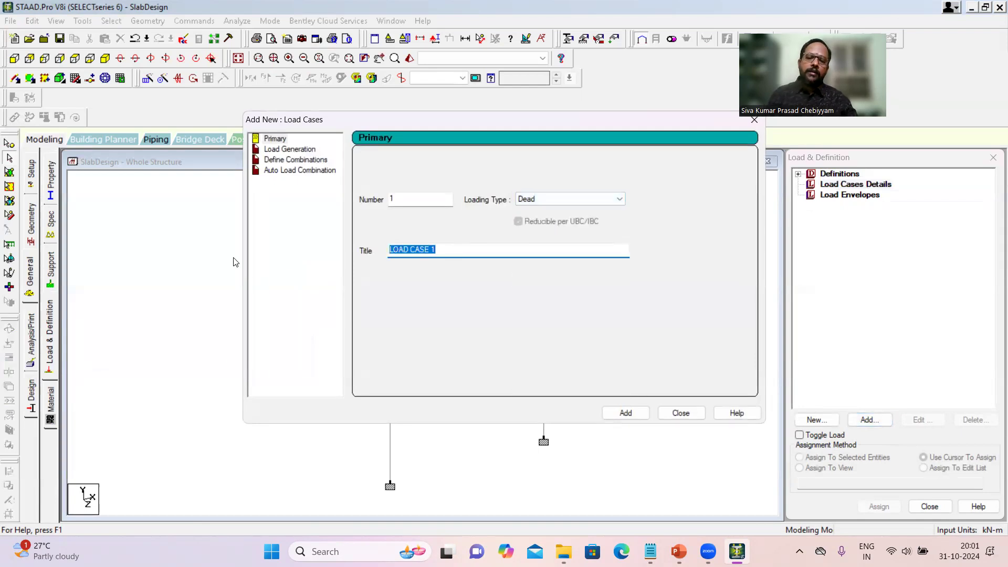
text(DL)
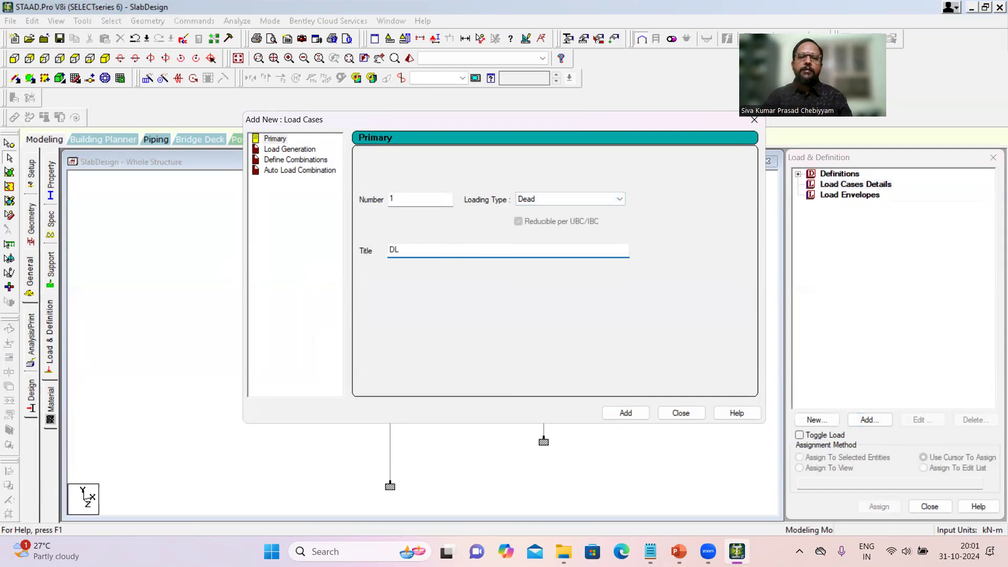
click(626, 413)
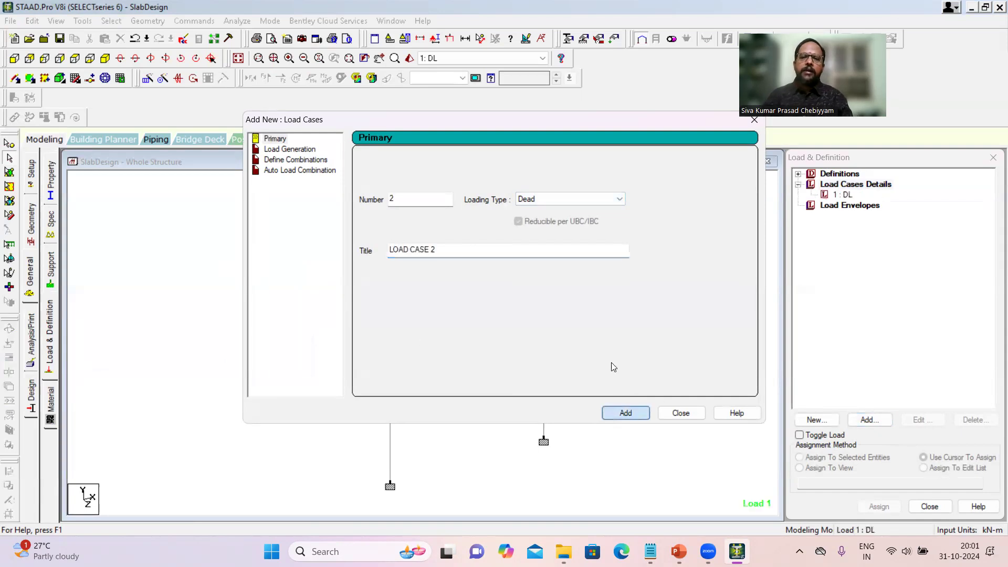
- Create primary load case 2 with loading type Live and the title LL, and finish adding load cases
click(567, 199)
click(557, 216)
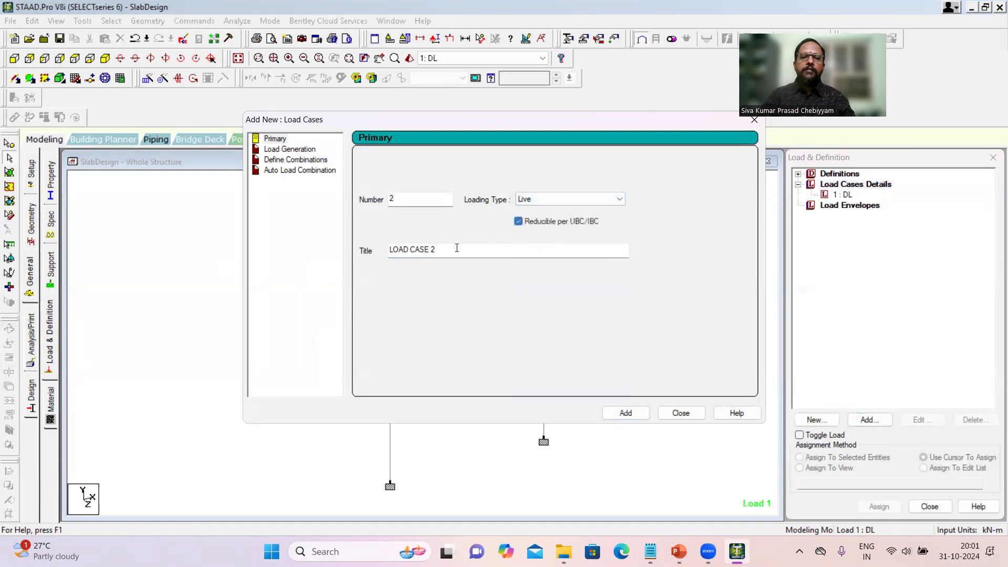
key(Tab)
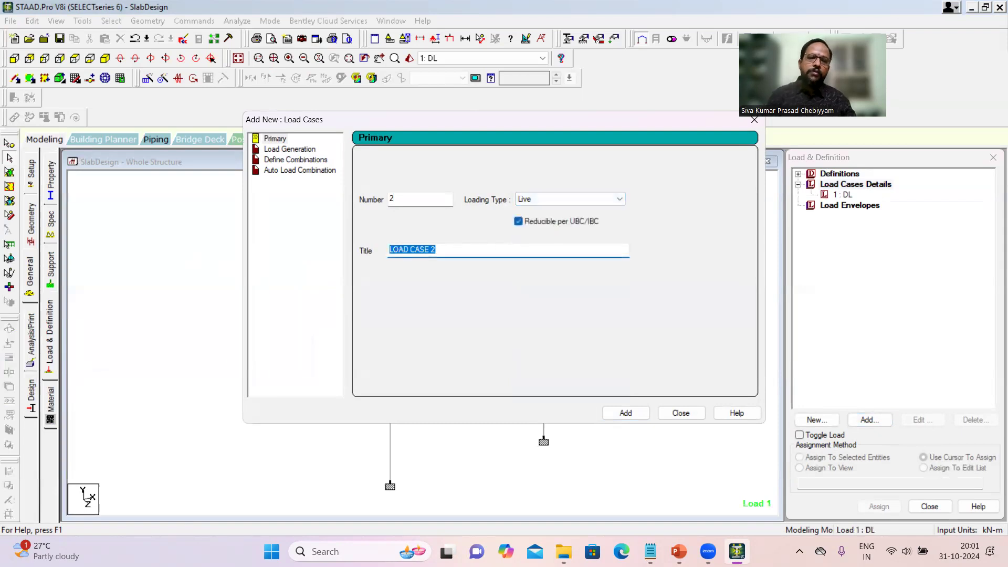
text(LL)
click(624, 413)
click(754, 120)
- Add a selfweight load in the Y direction with factor -1 to the DL case
click(842, 194)
click(871, 421)
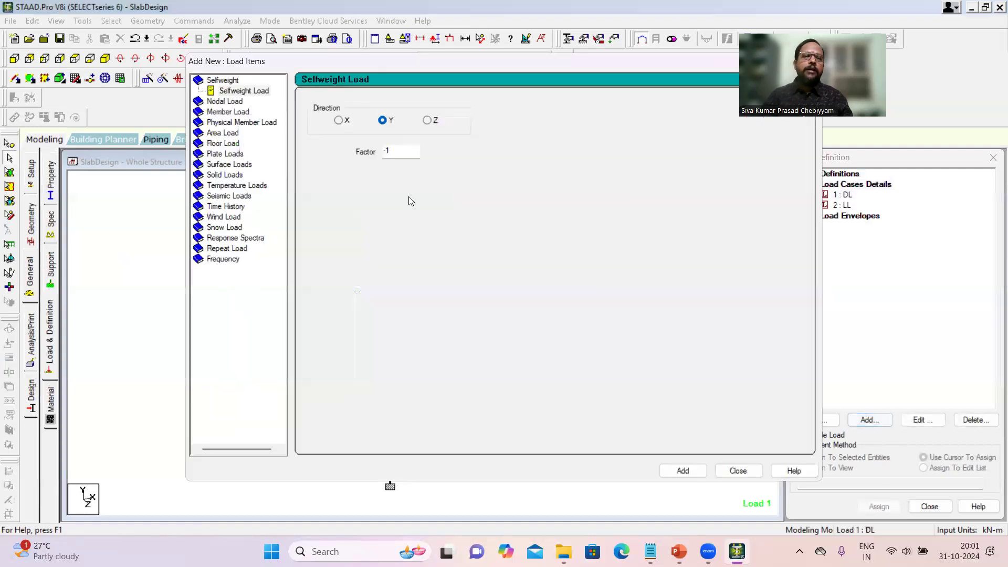
click(244, 91)
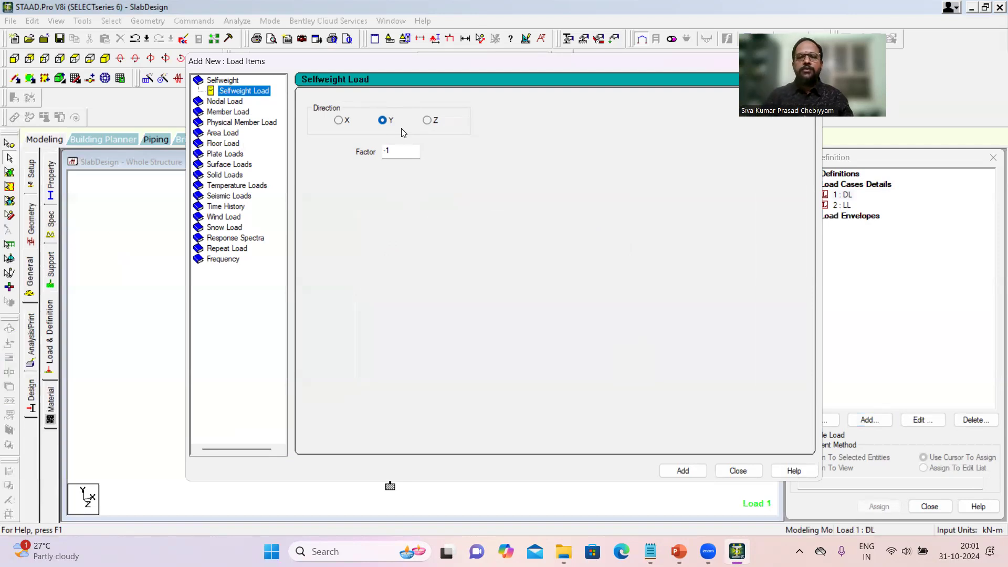
click(688, 470)
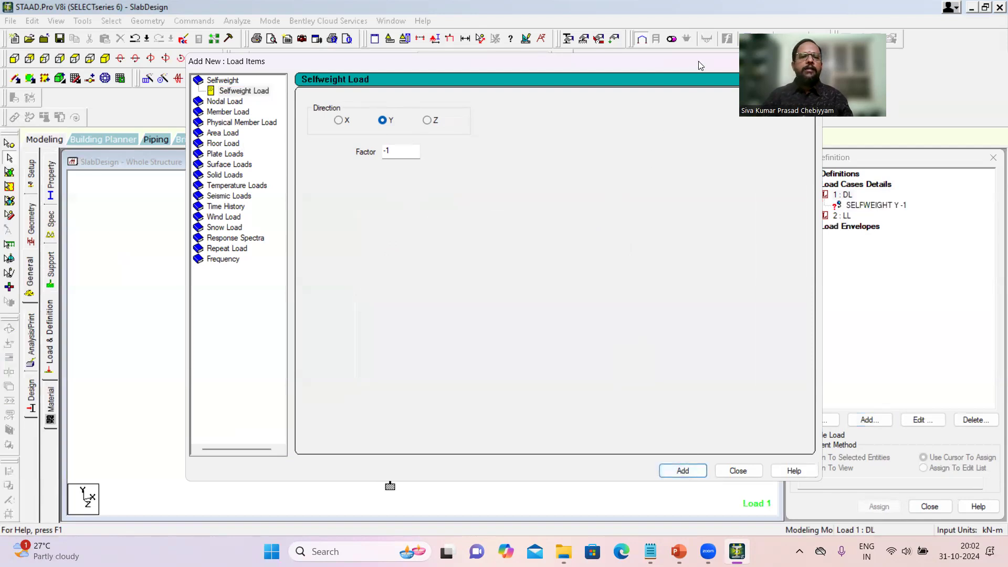
- Add a full-plate pressure of -1 kN/m2 in the GY direction to the DL case and finish adding load items
drag(698, 61, 687, 108)
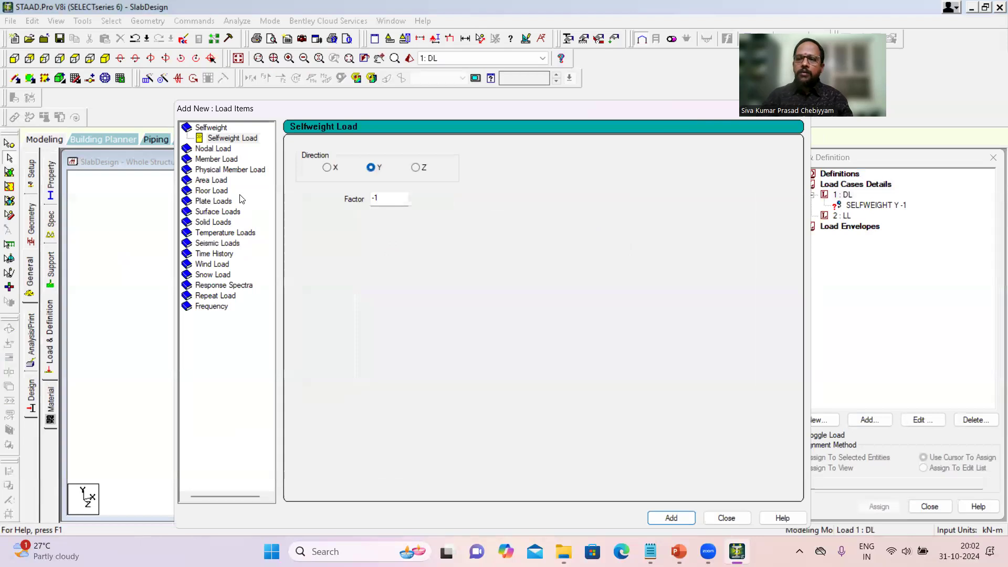
click(217, 203)
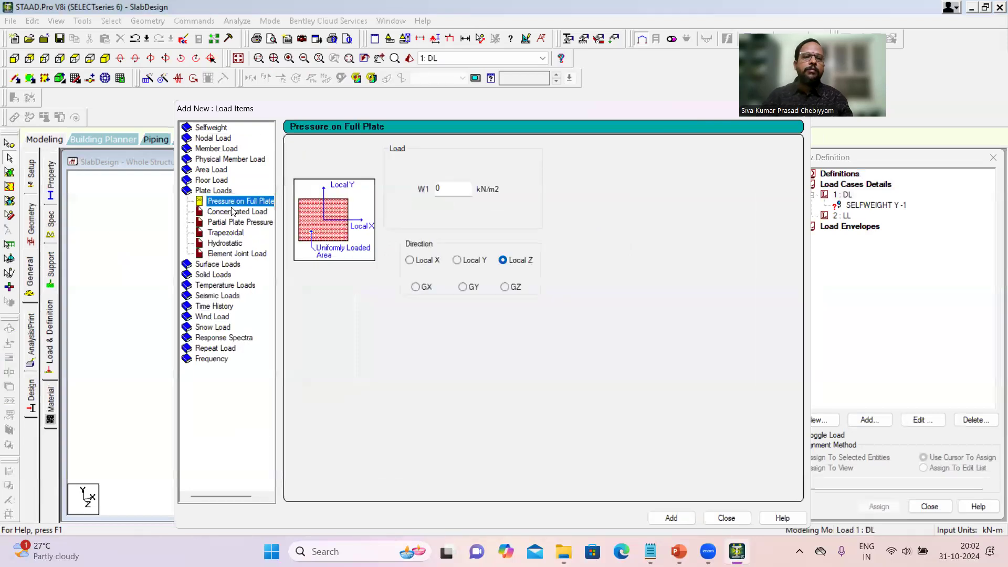
drag(461, 185, 406, 189)
text(-1)
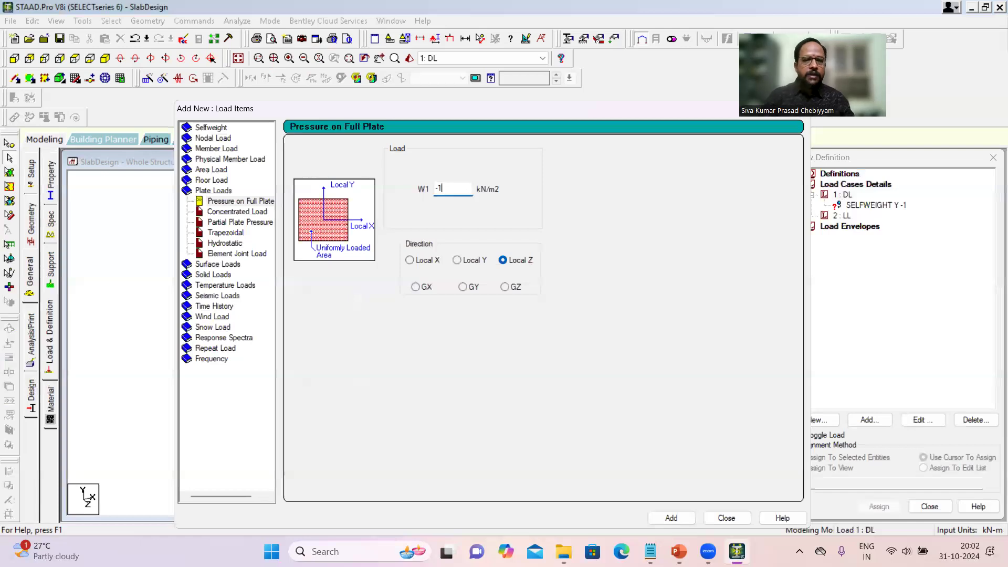
click(462, 287)
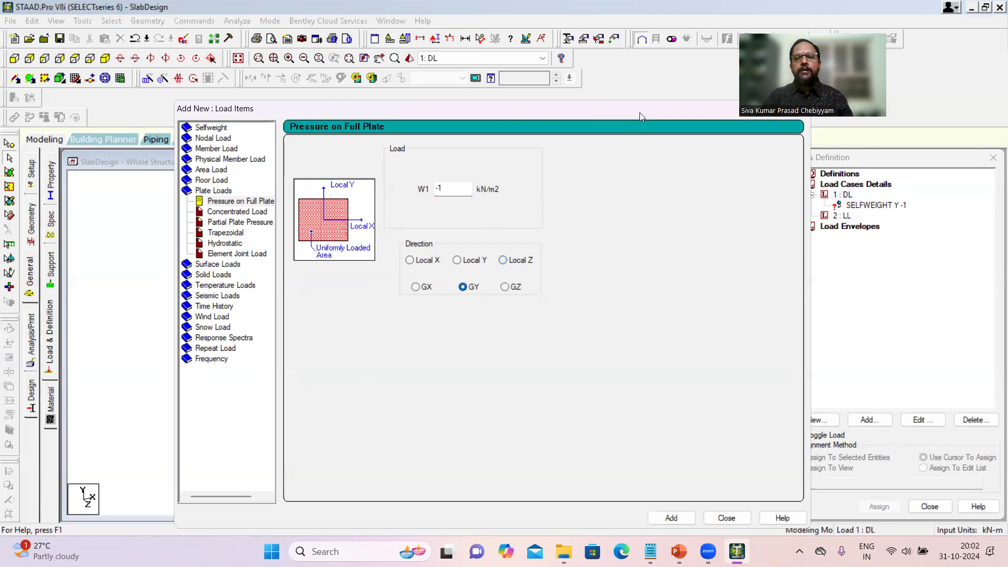
click(670, 490)
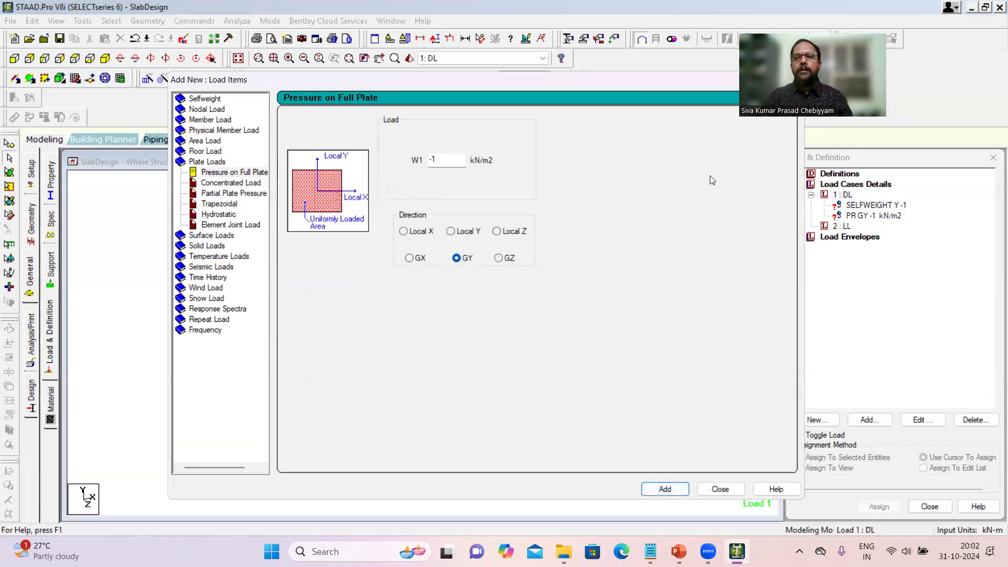
drag(685, 86, 606, 111)
click(712, 106)
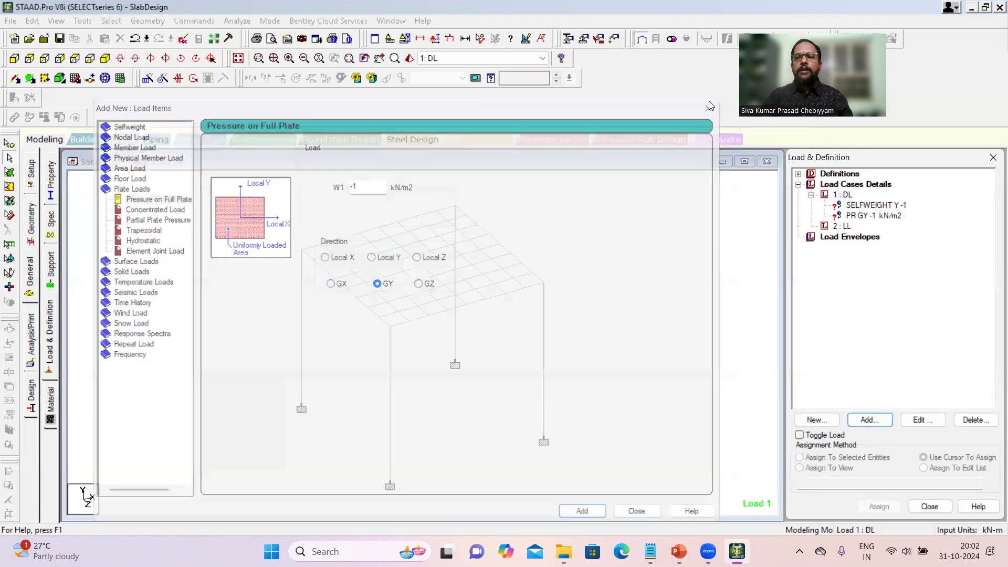
- Start a full-plate pressure load for the LL case with a value of -1.5 kN/m2
click(842, 226)
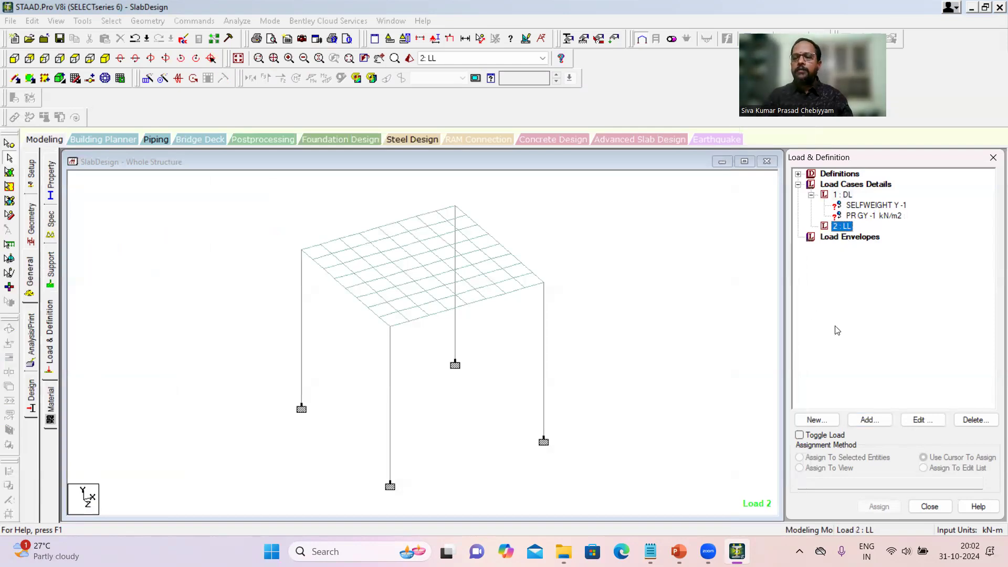
click(874, 420)
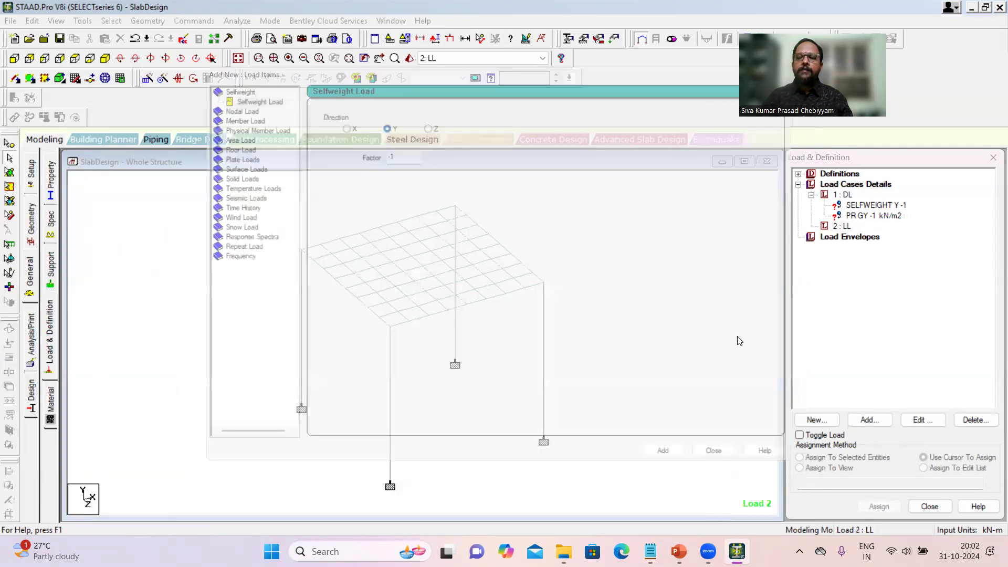
click(224, 155)
drag(471, 145, 413, 150)
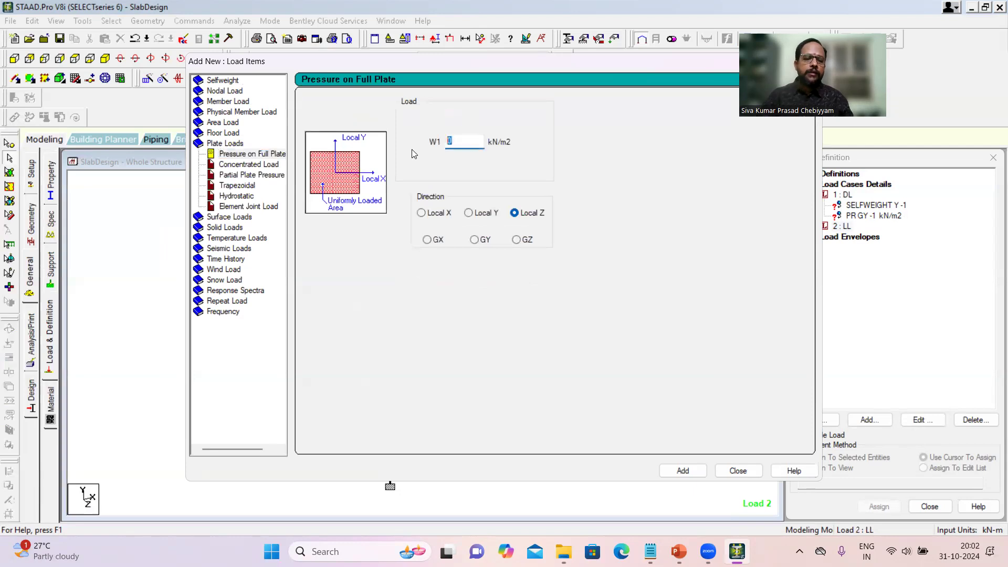
text(-1.5)
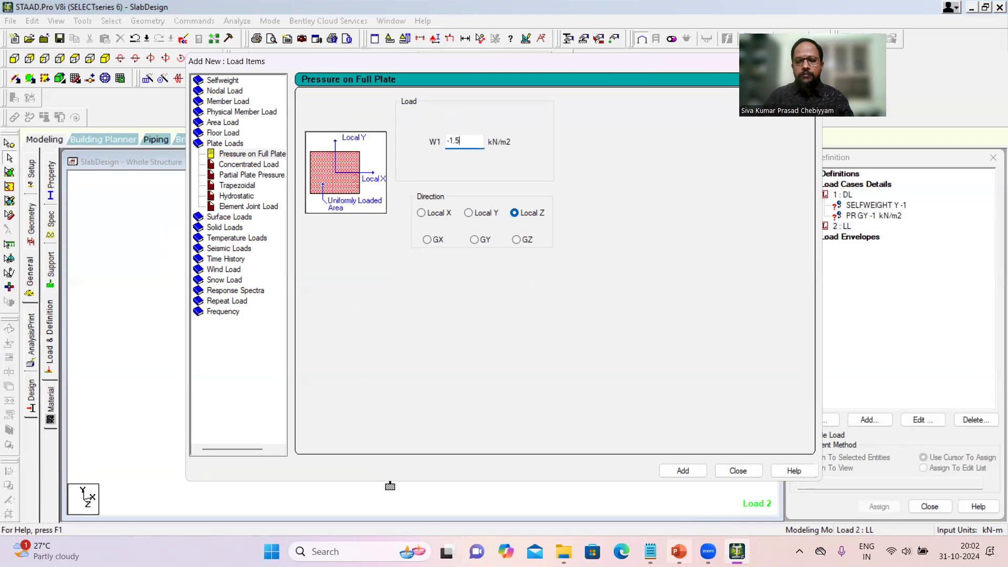
- Switch to PowerPoint, check the live load on the Design of 2 way Slab slide, and return to STAAD.Pro
click(679, 551)
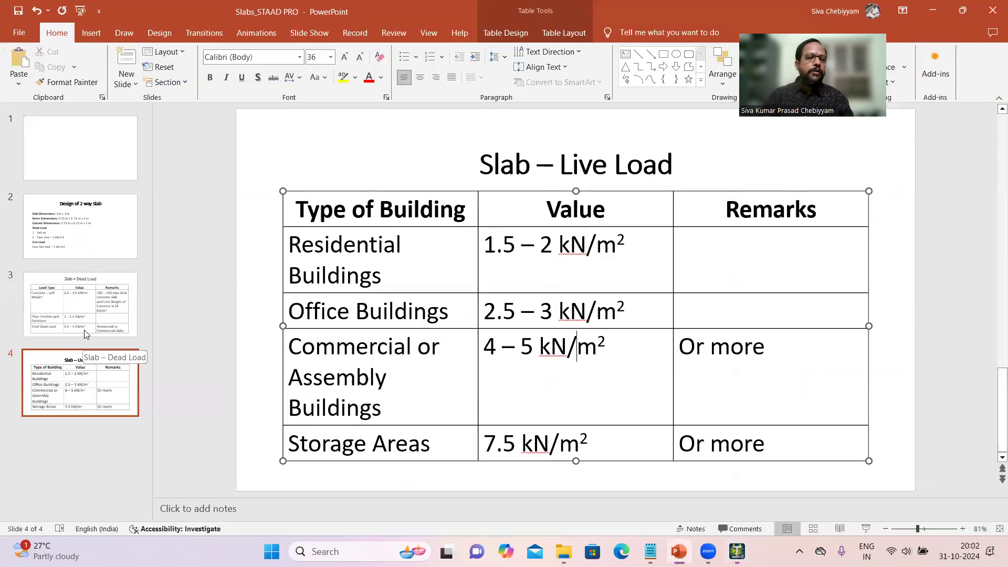
click(74, 252)
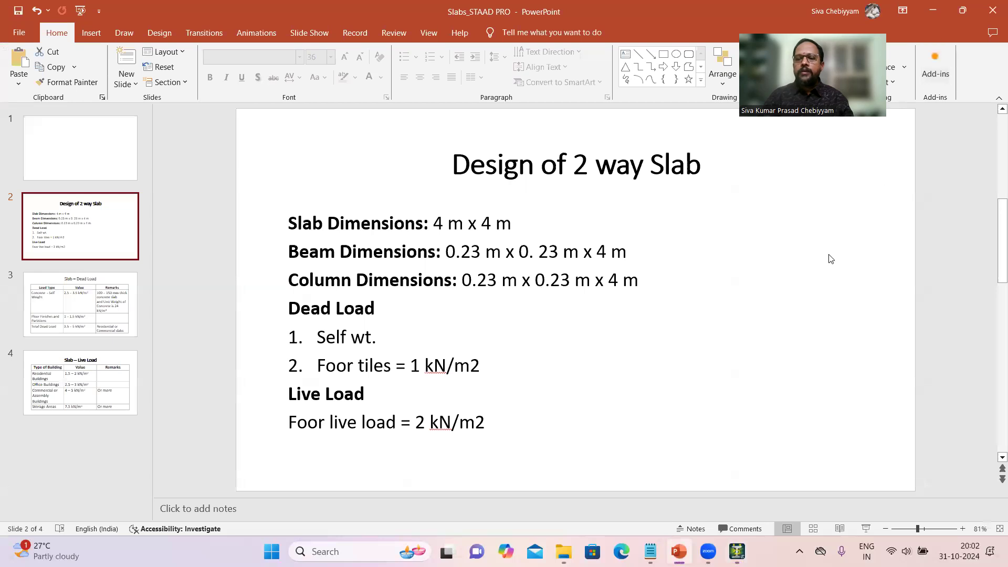
click(736, 551)
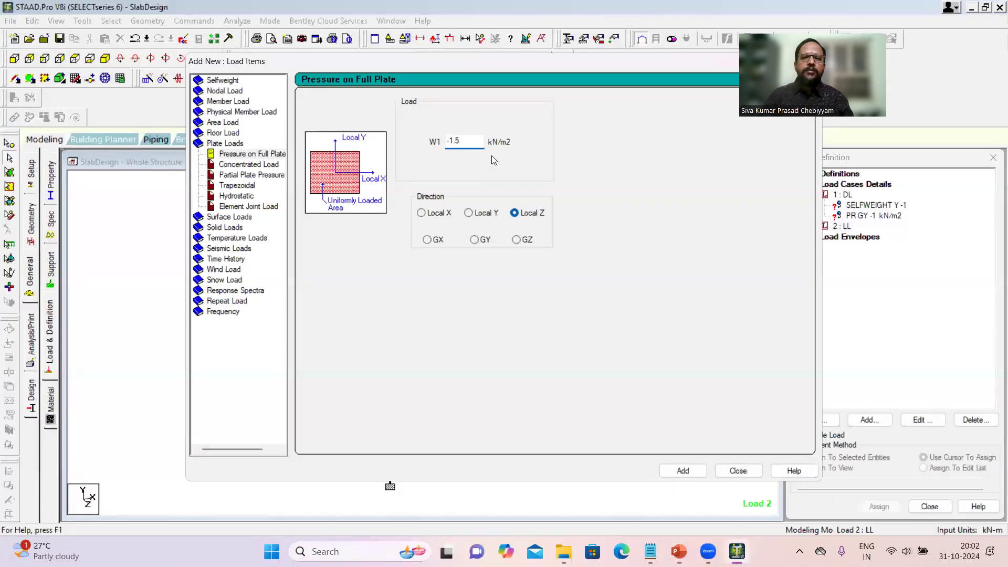
- Set the live pressure to -2 kN/m2 in the GY direction, add it to the LL case, and finish adding load items
text(-2)
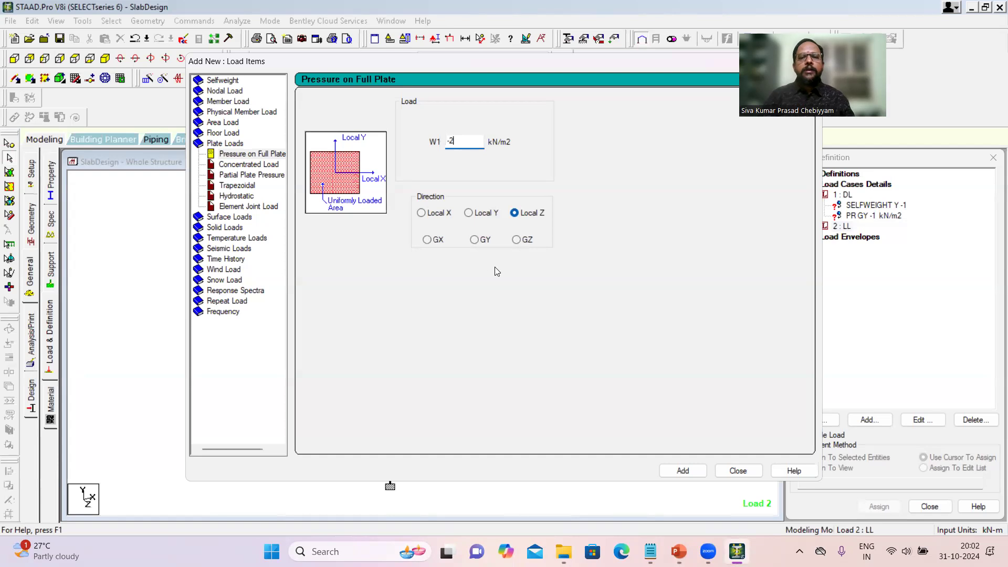
click(474, 240)
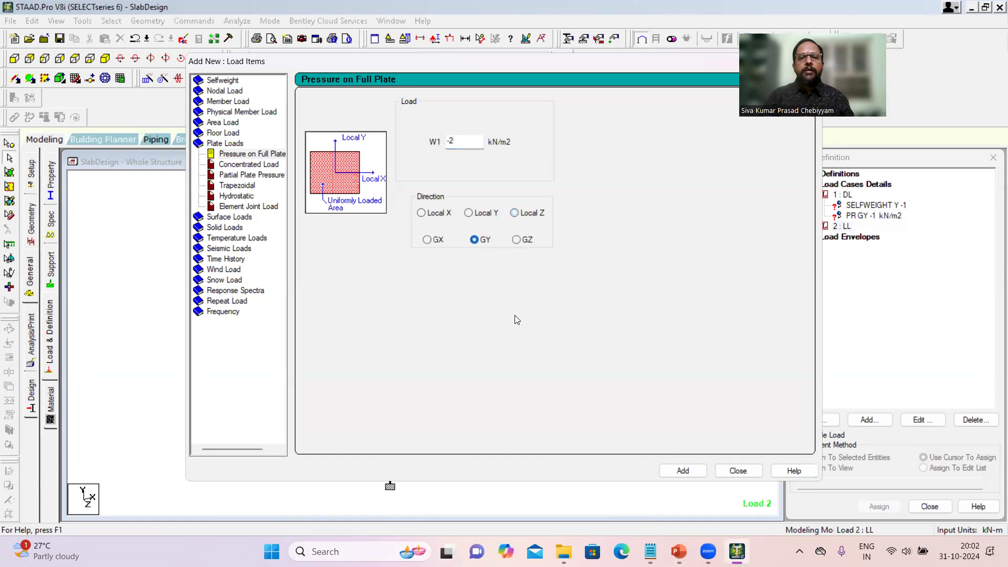
click(683, 474)
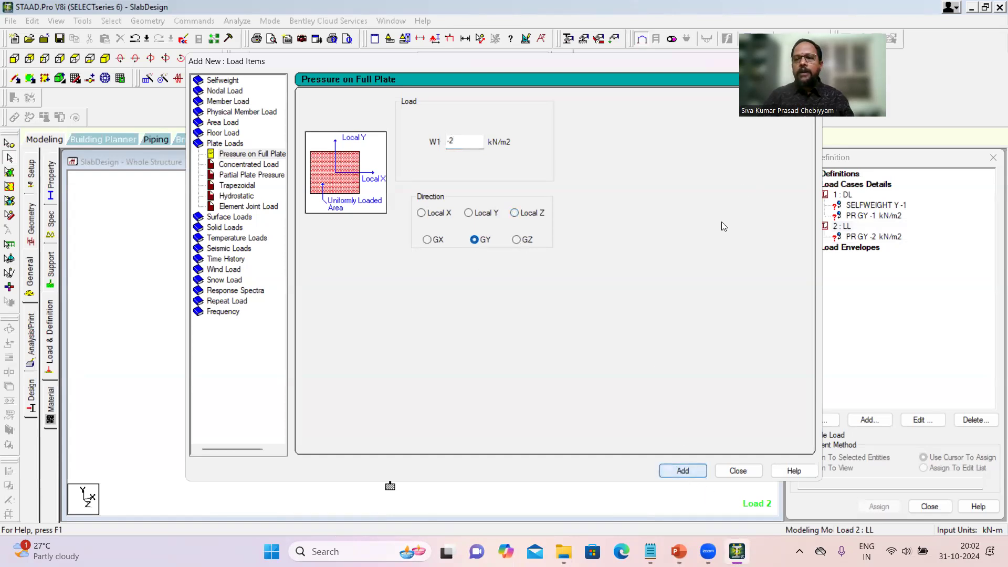
drag(695, 66, 637, 155)
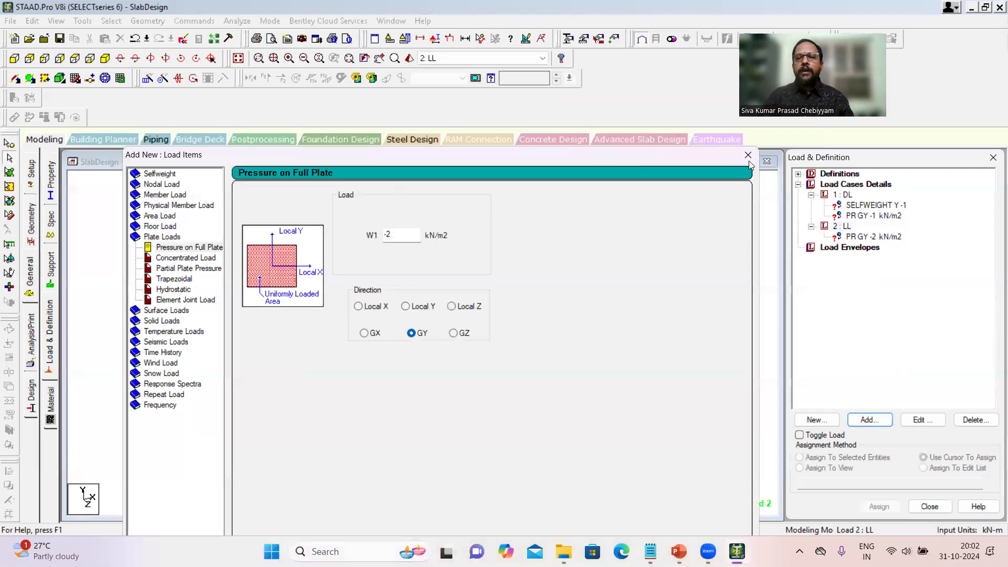
click(748, 158)
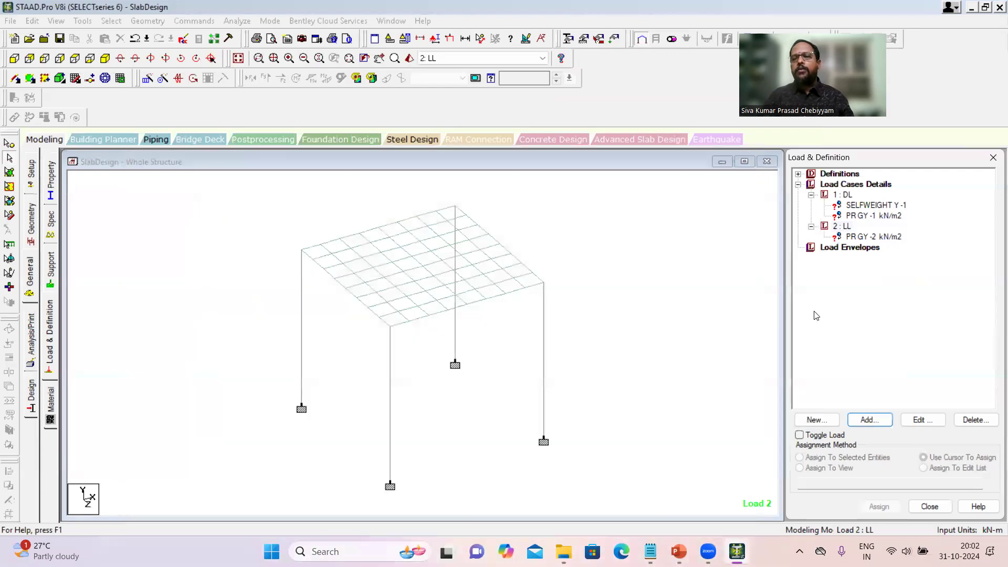
- Assign the DL self-weight load in Y to the whole structure using Assign To View
click(872, 206)
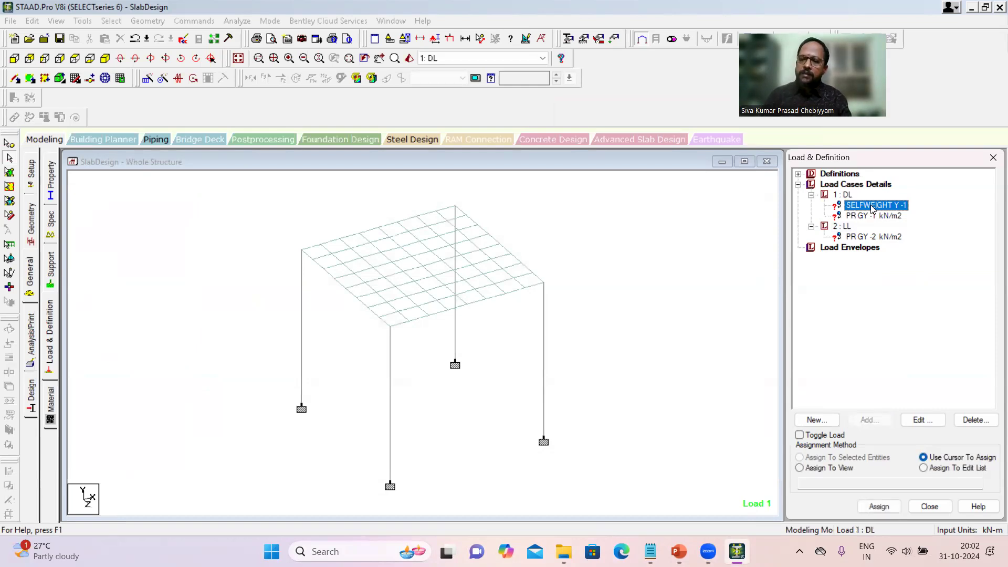
click(799, 468)
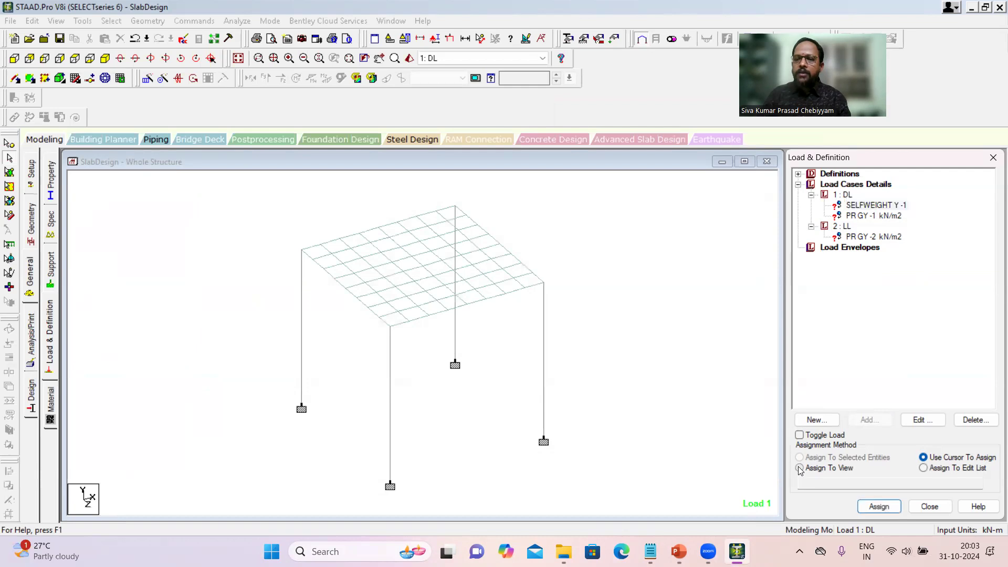
click(879, 506)
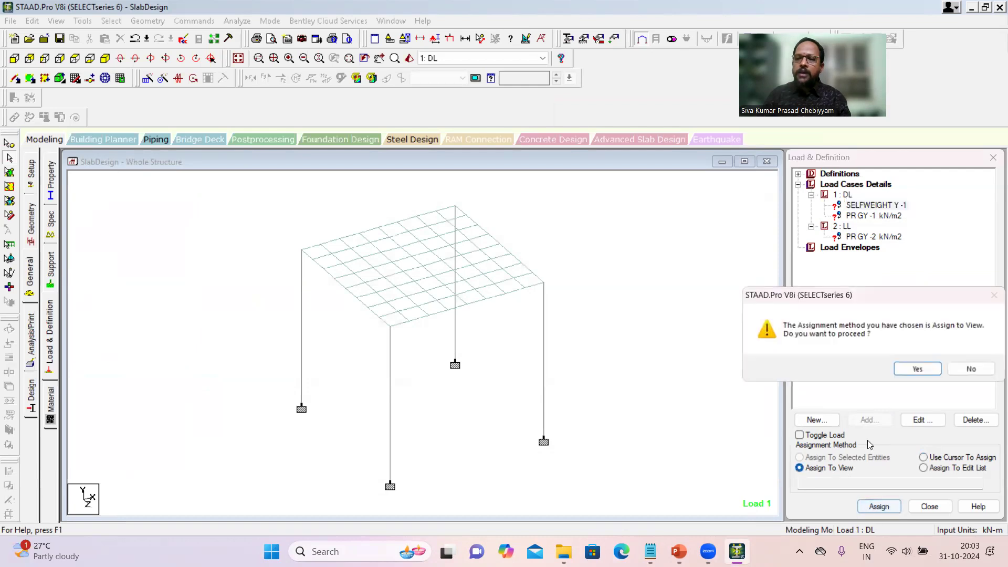
click(911, 365)
click(683, 275)
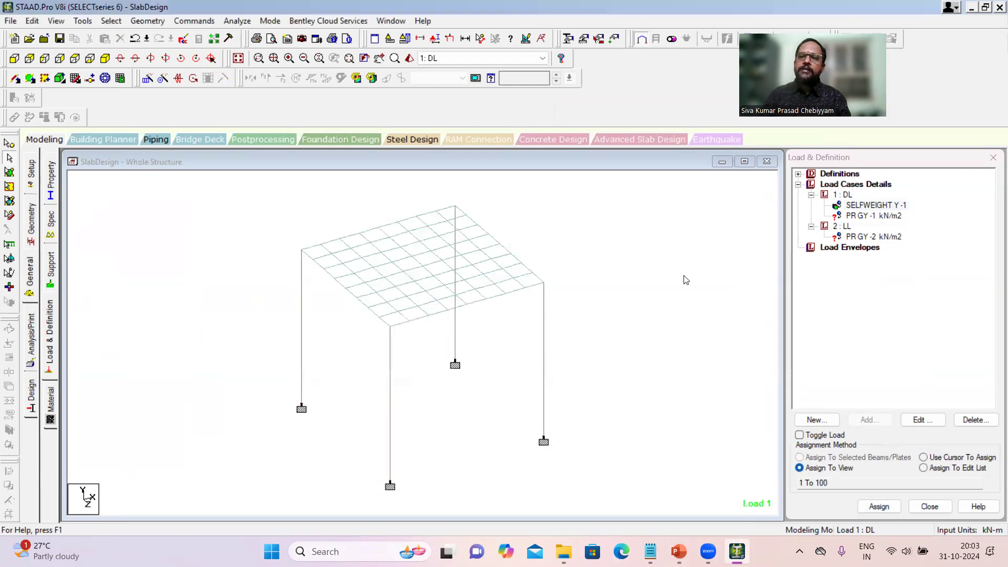
- Assign the DL pressure of -1 kN/m2 and the LL pressure of -2 kN/m2 to all slab plates using Assign To View
click(863, 220)
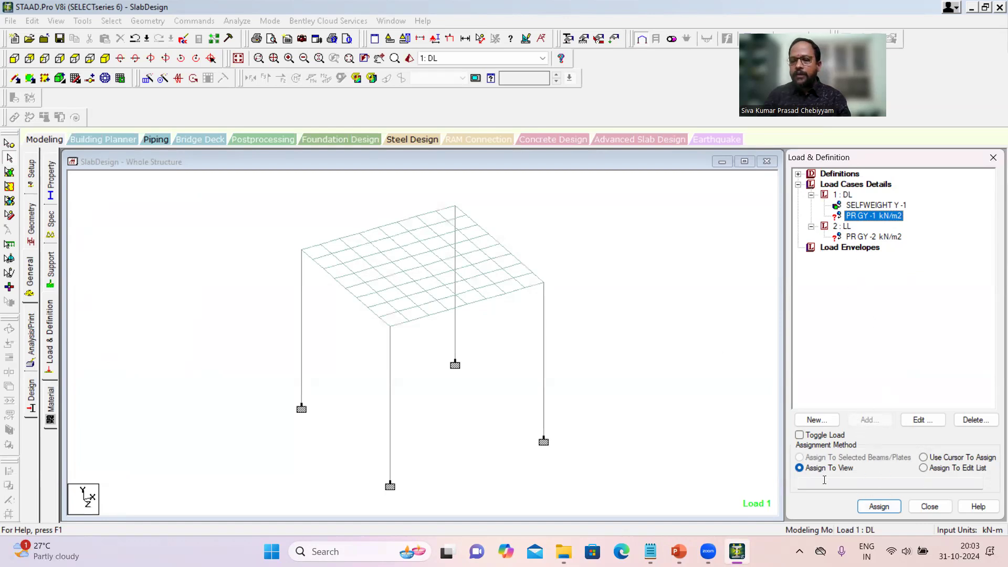
click(878, 505)
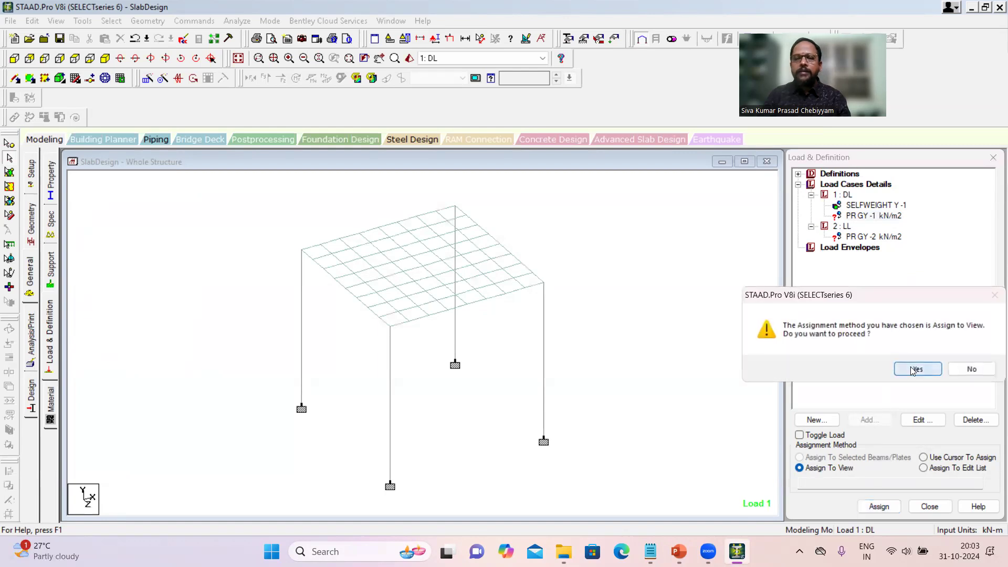
click(905, 368)
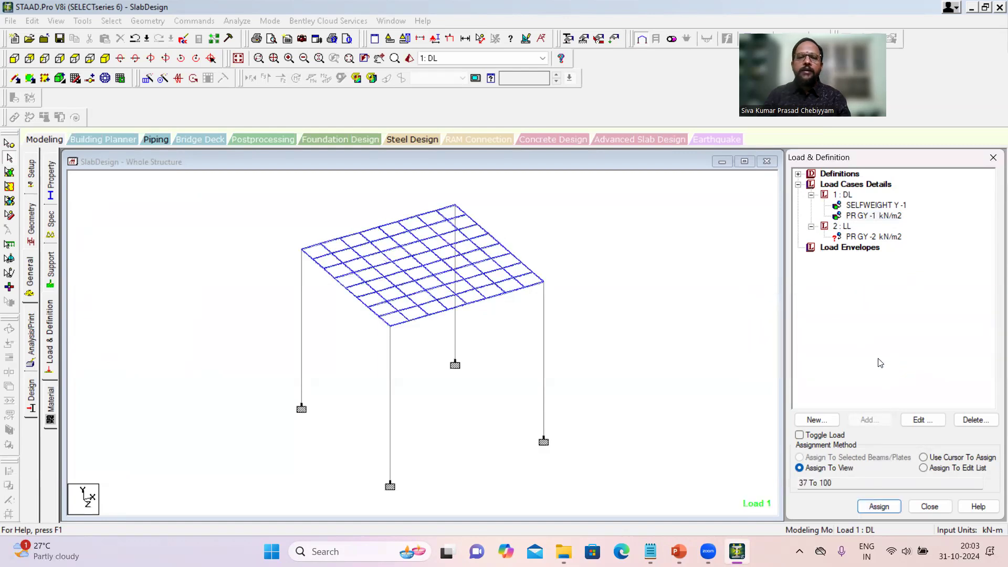
click(868, 238)
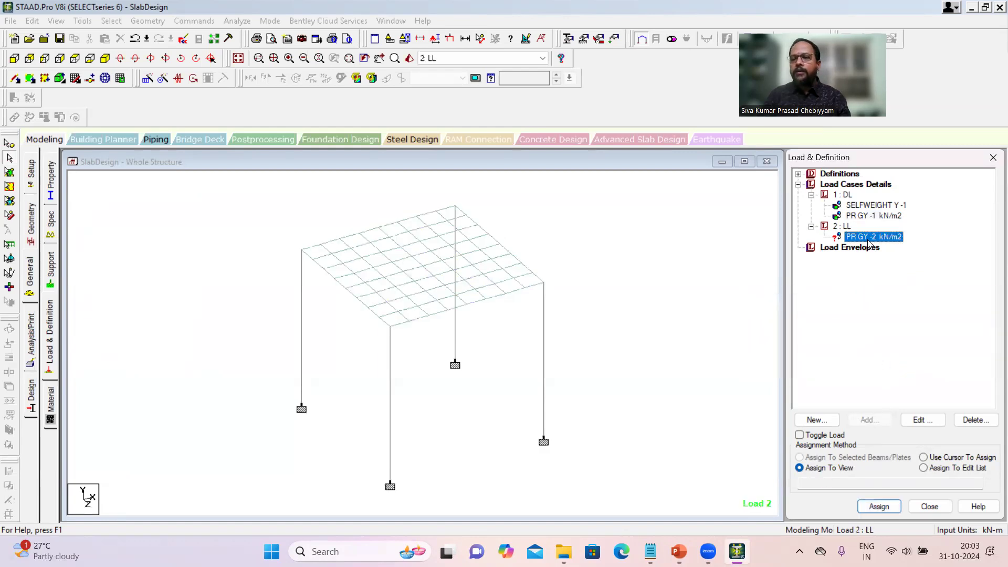
click(880, 508)
click(916, 369)
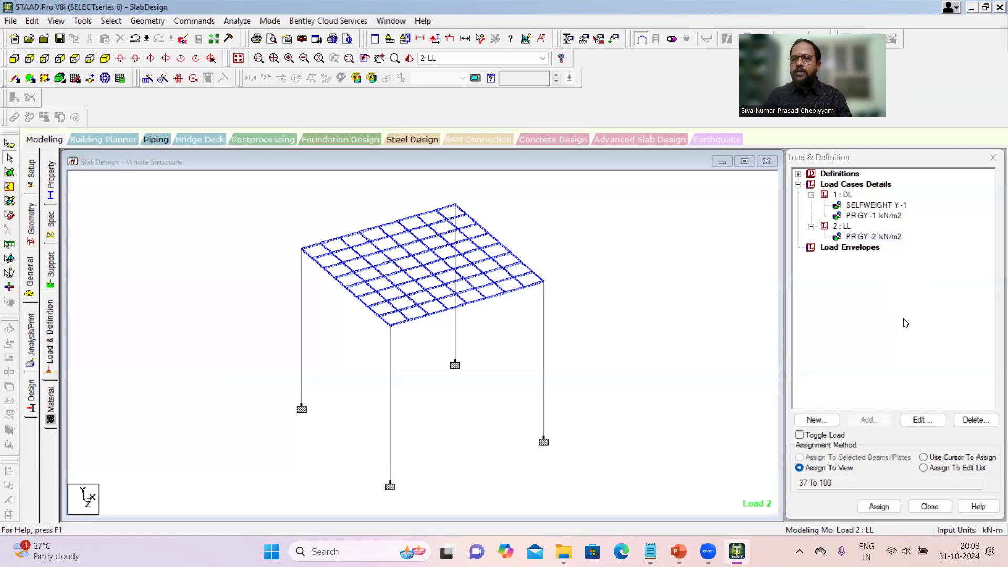
- Generate automatic load combinations for the Indian Code, Genral_Structures category, and add them all to the load cases
click(870, 188)
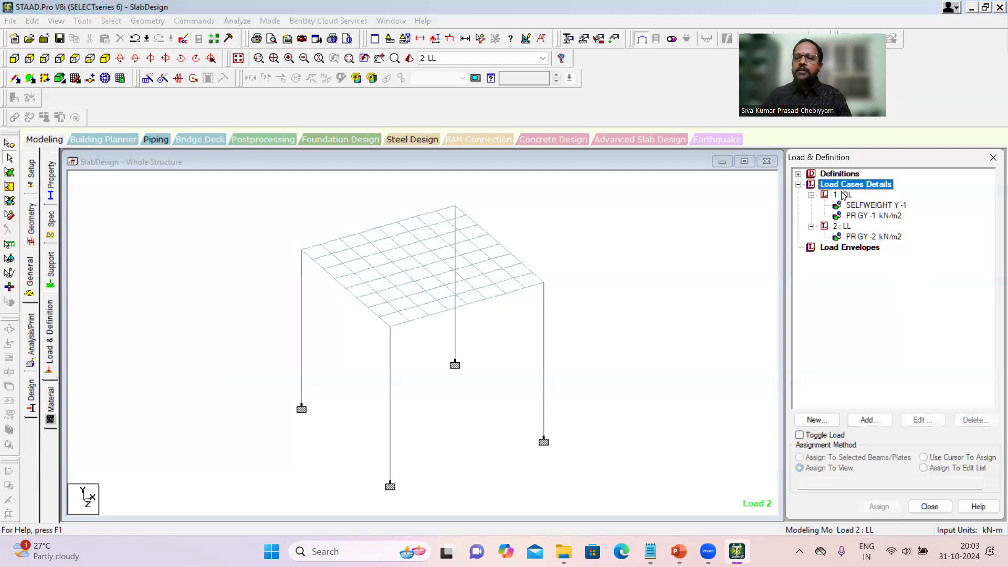
click(874, 421)
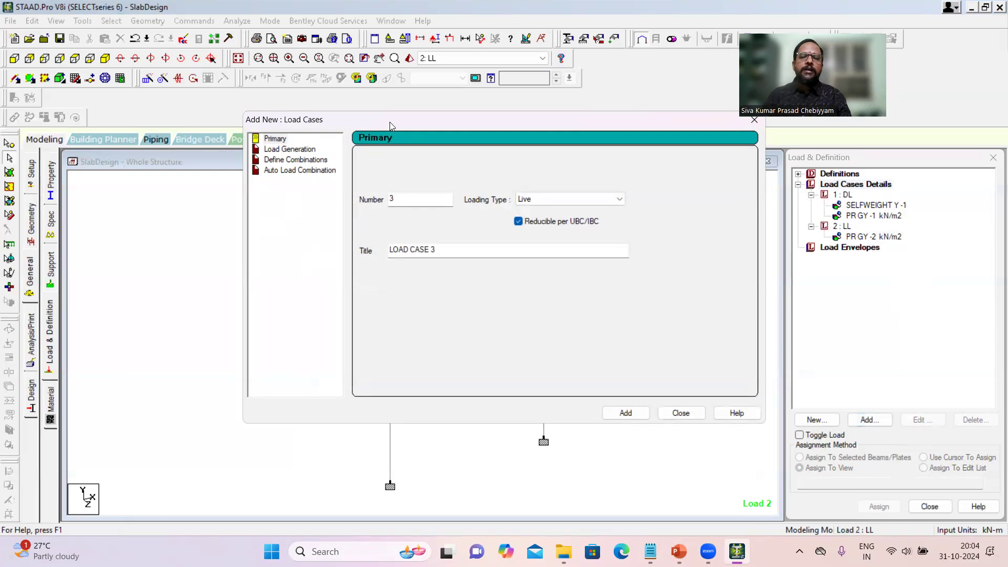
click(291, 171)
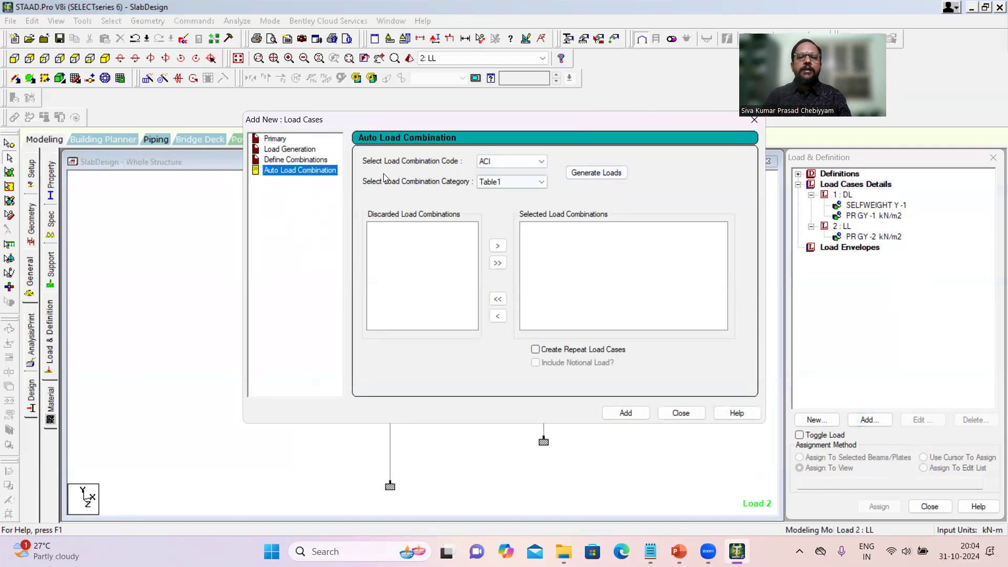
click(541, 161)
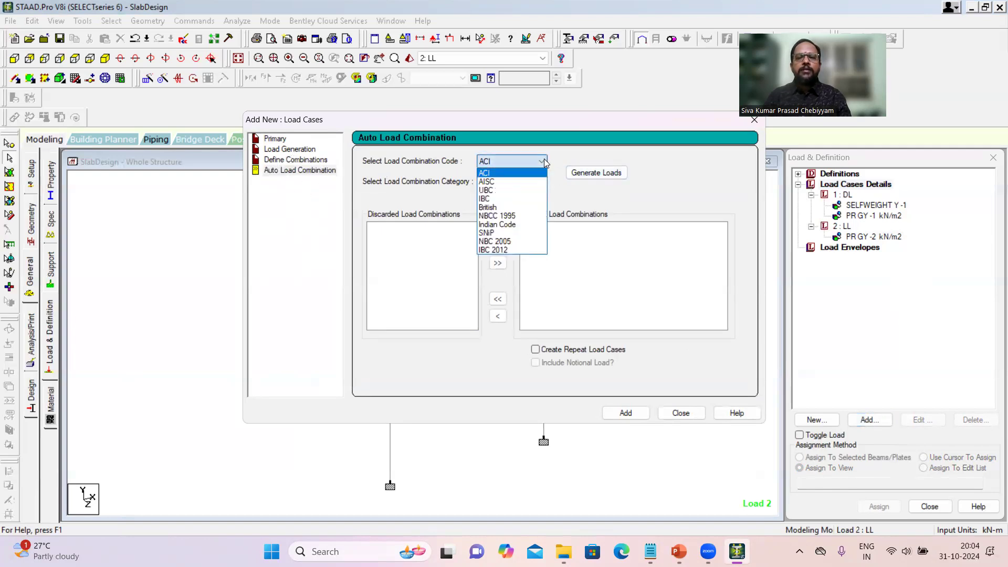
click(522, 231)
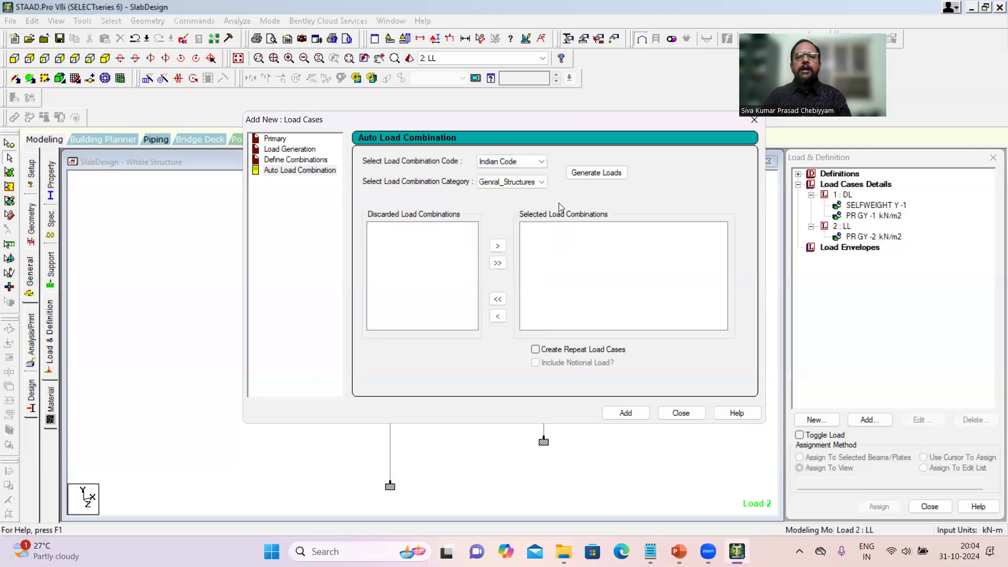
click(600, 175)
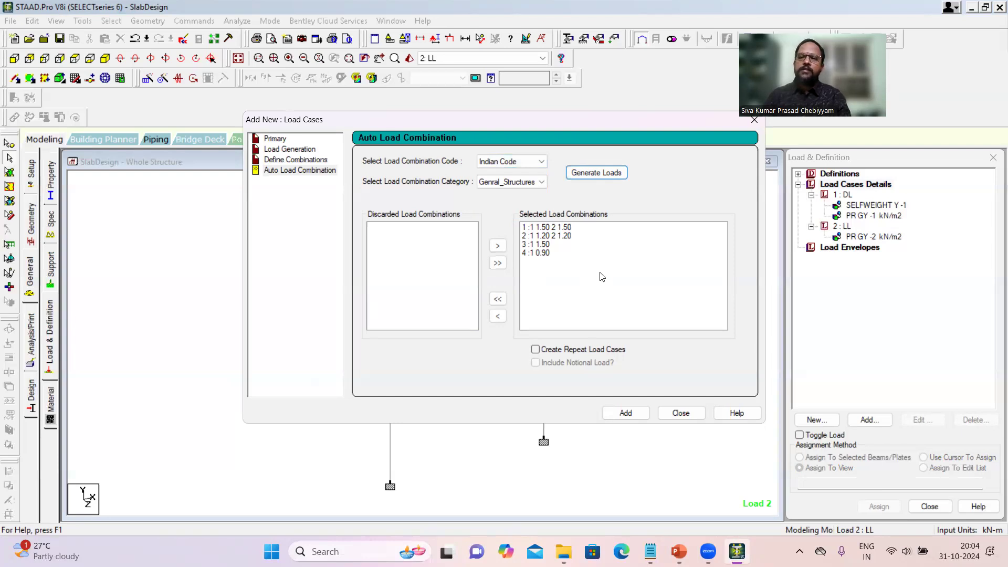
click(623, 412)
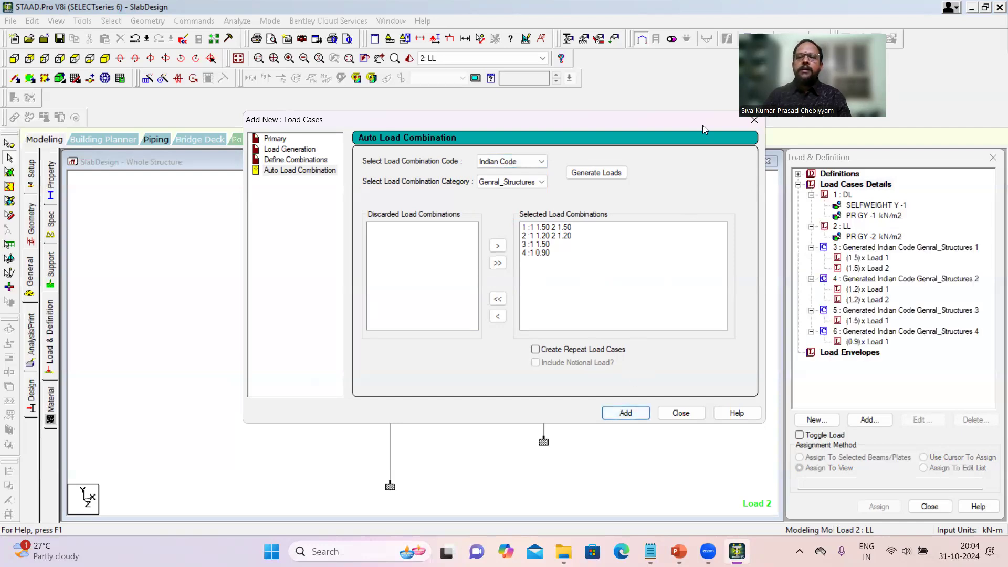
click(679, 412)
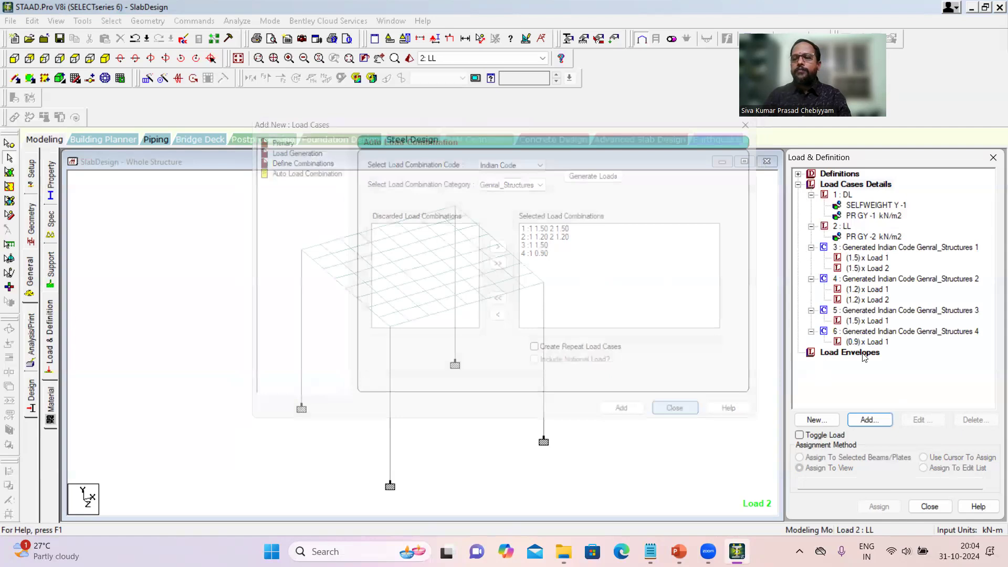
- Examine the factored loads of the generated combinations and the LL pressure on the slab model
click(866, 342)
click(866, 321)
click(866, 299)
click(866, 289)
click(869, 268)
click(868, 257)
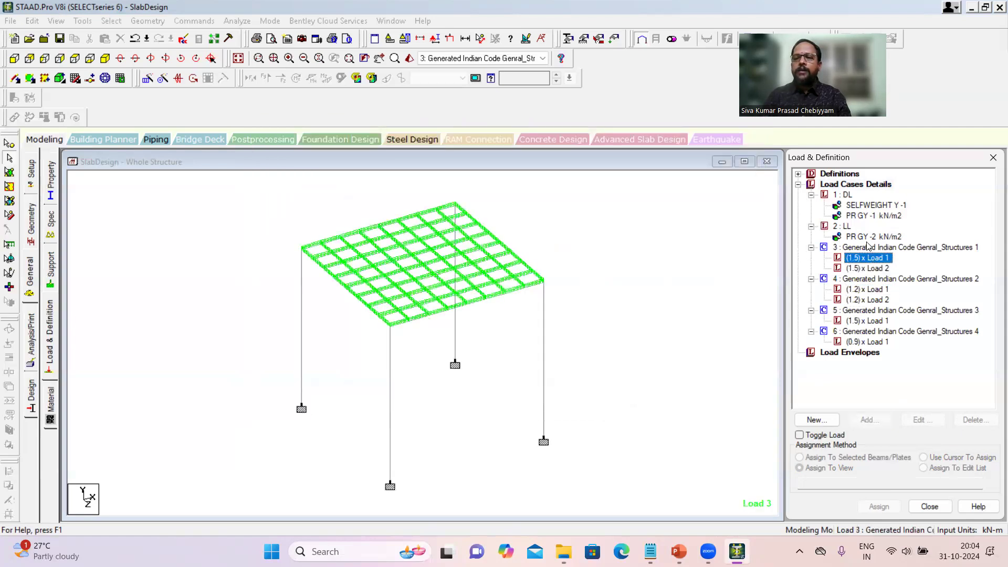
click(875, 238)
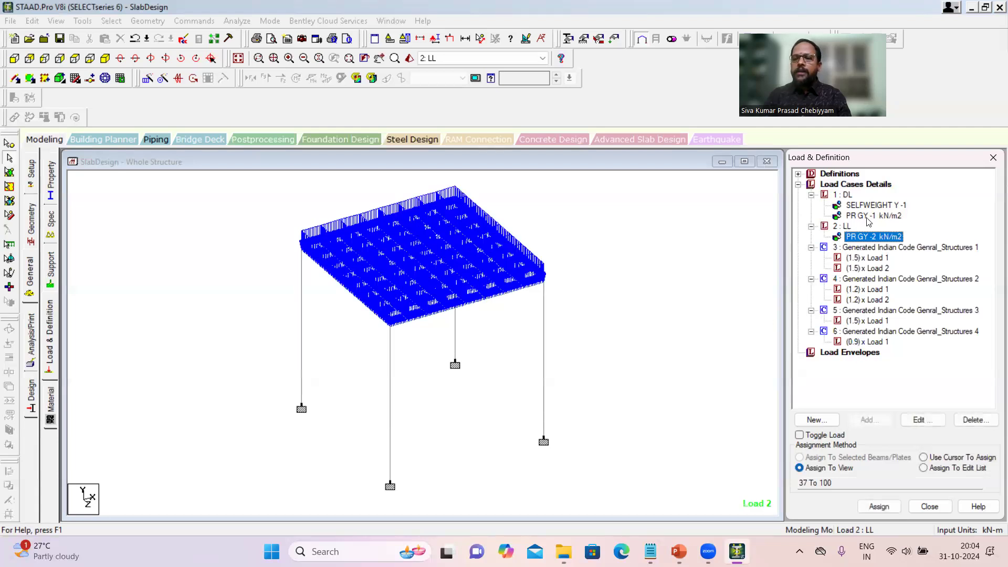
click(865, 342)
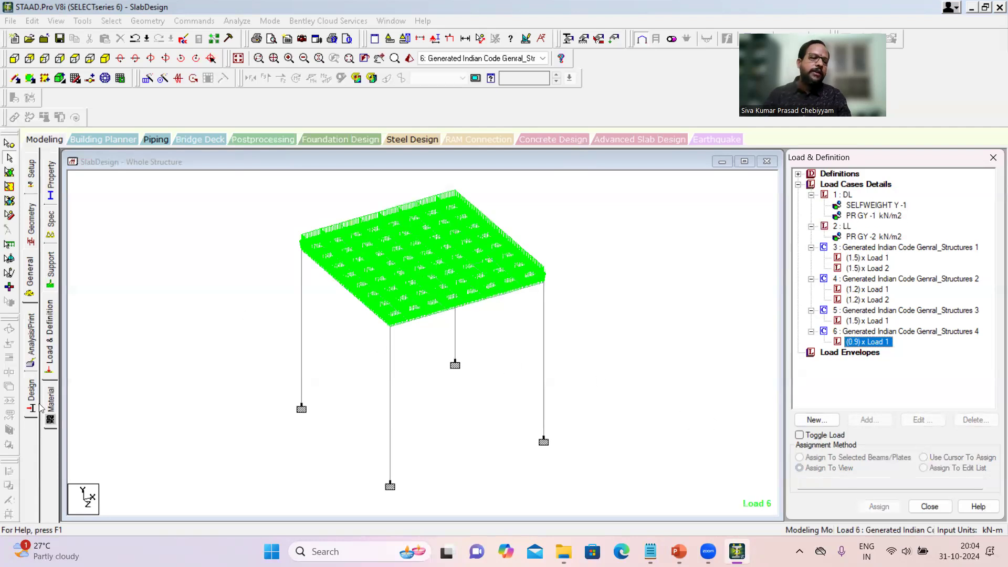
- Add a Perform Analysis command with the All print option and finish defining analysis commands
click(31, 341)
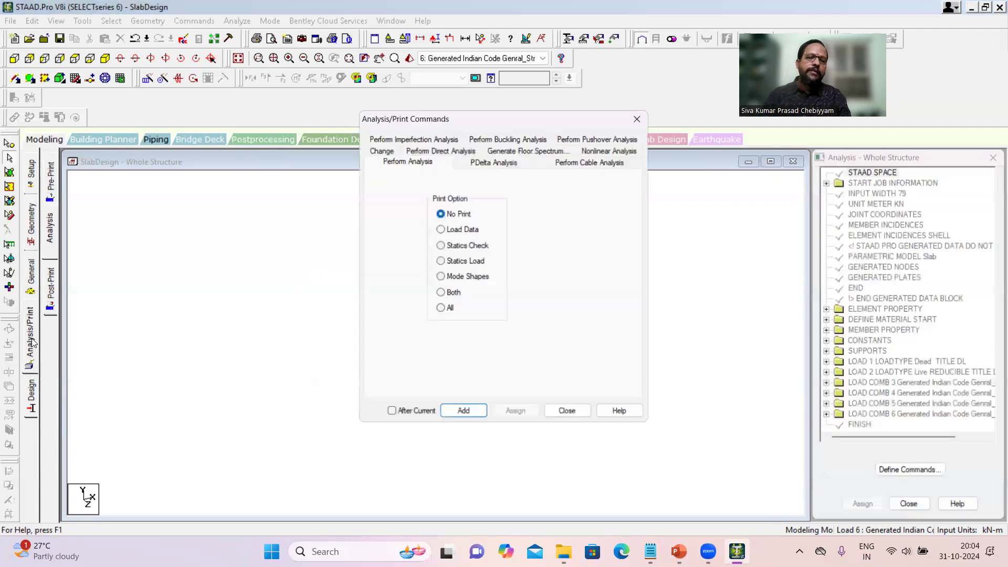
click(440, 309)
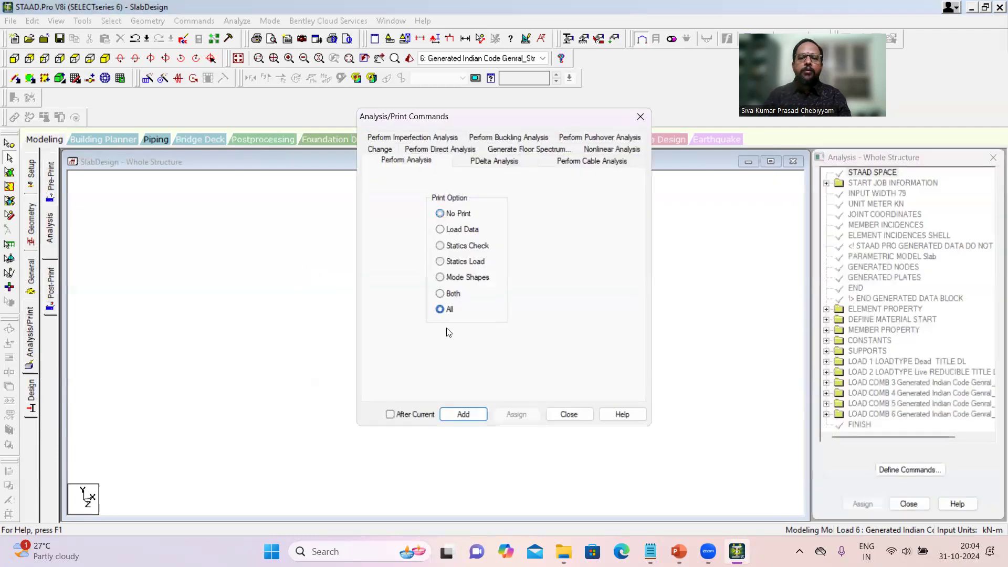
click(639, 117)
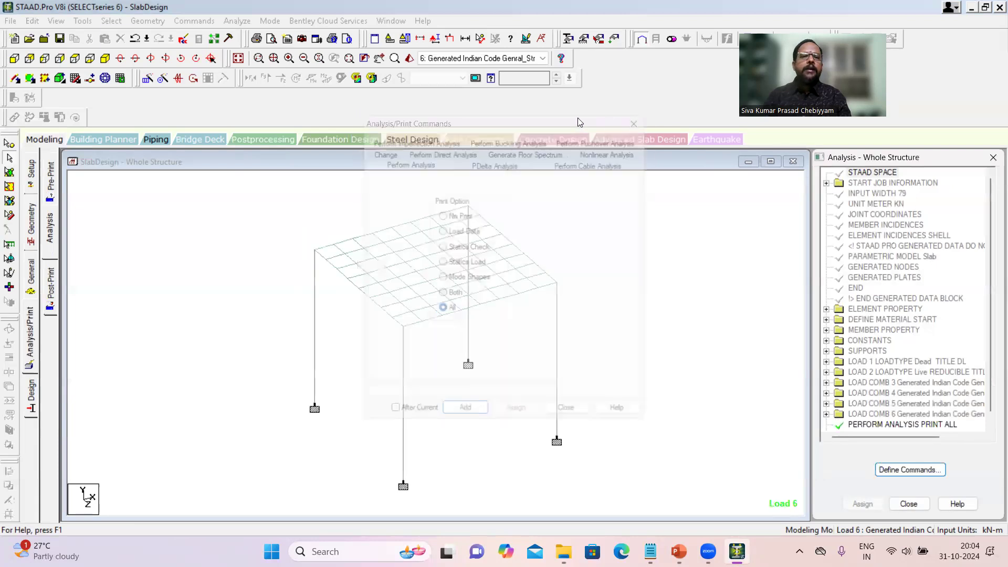
- Run the analysis, saving the modified structure first
click(237, 21)
click(252, 35)
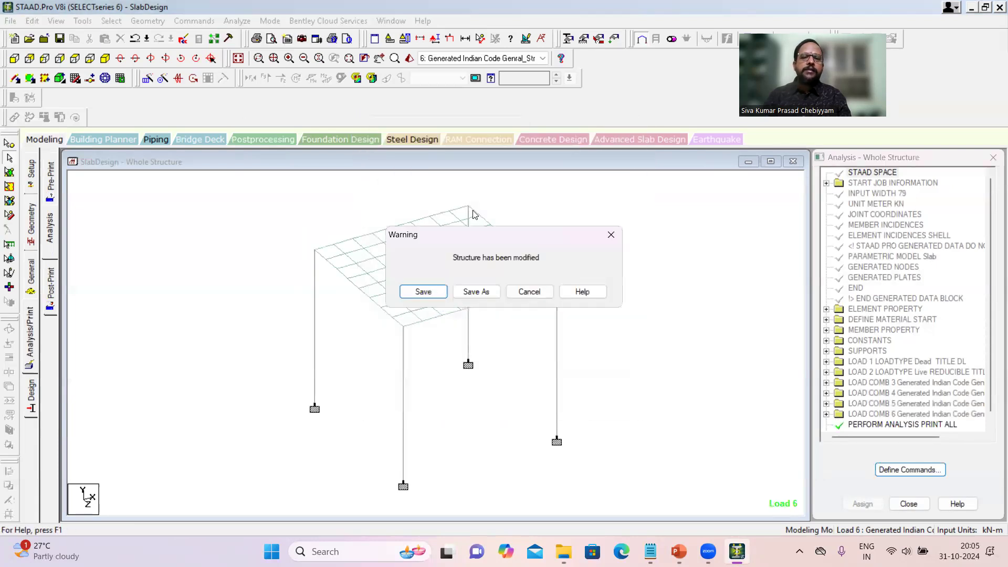
click(423, 292)
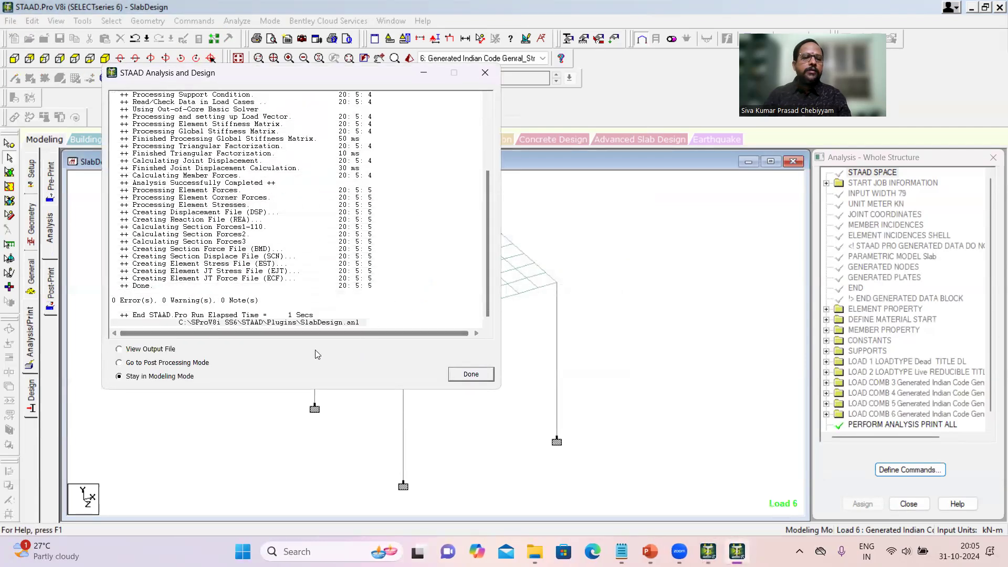
- View the analysis output file, check the total applied and reaction loads for load cases 1 and 2, and close it
click(147, 350)
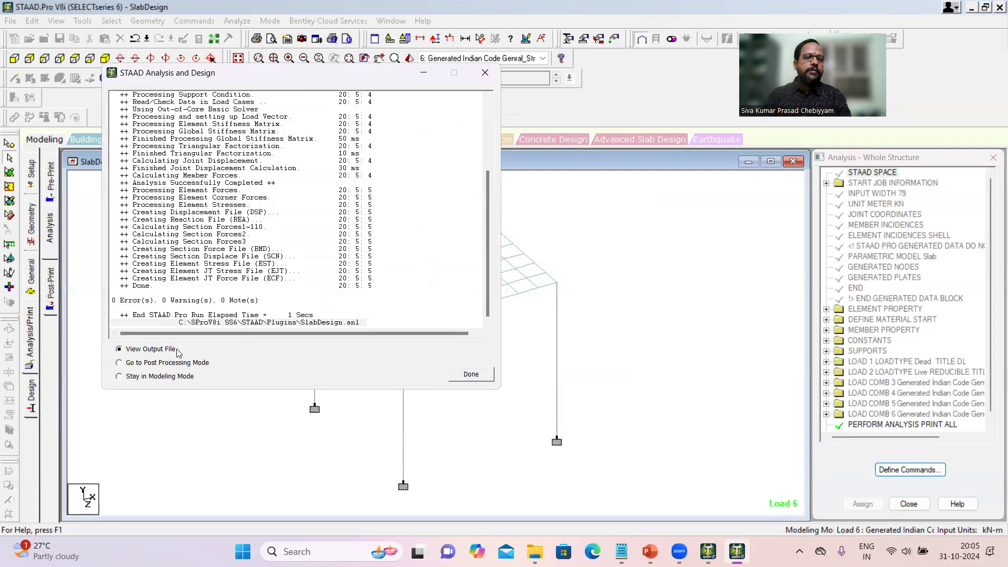
click(466, 376)
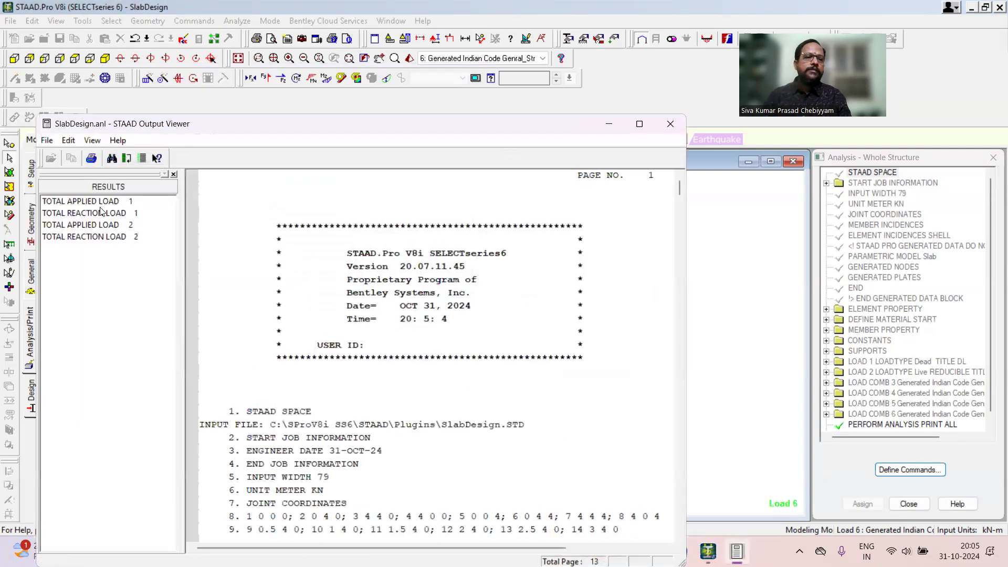
click(102, 204)
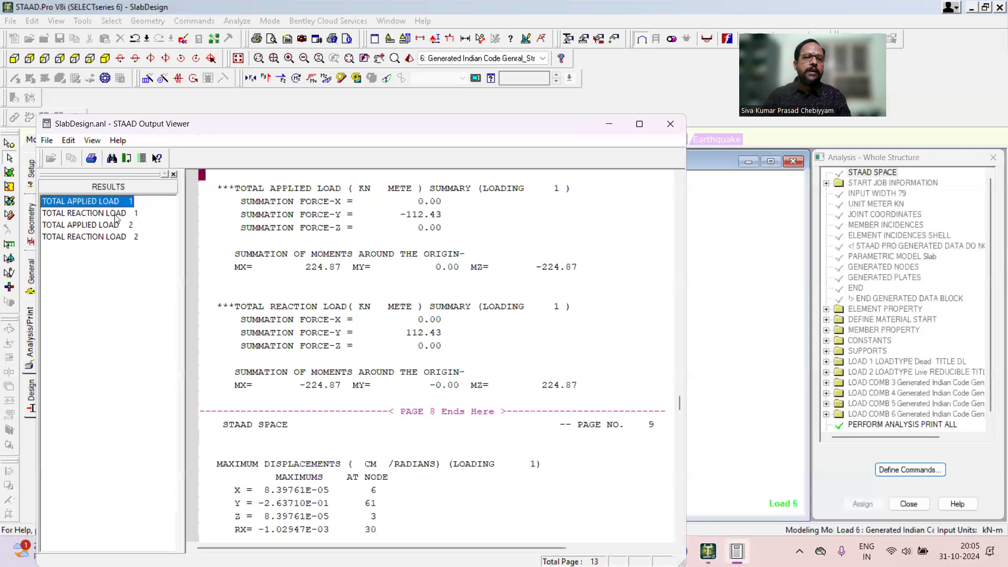
click(116, 213)
click(121, 225)
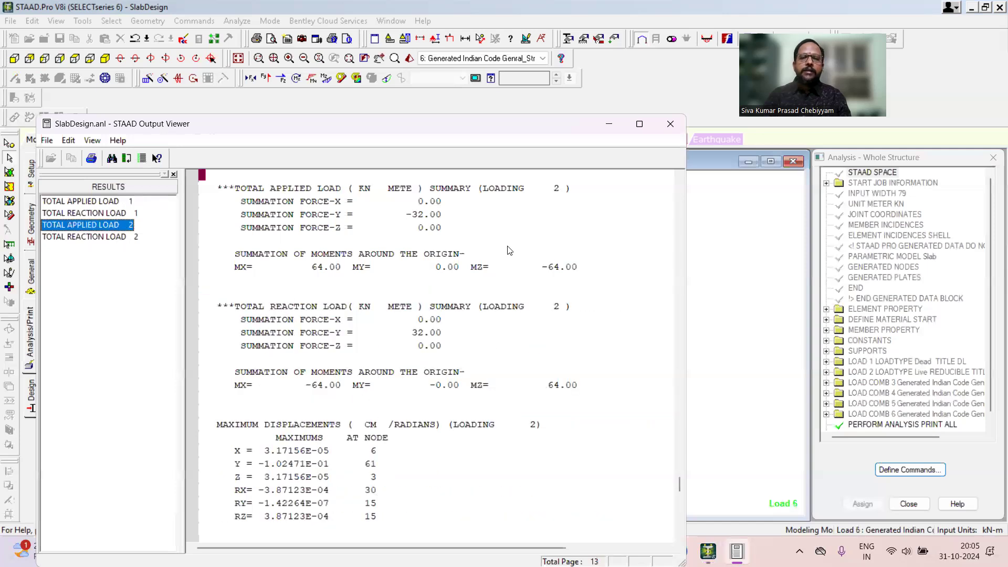
click(118, 236)
click(674, 124)
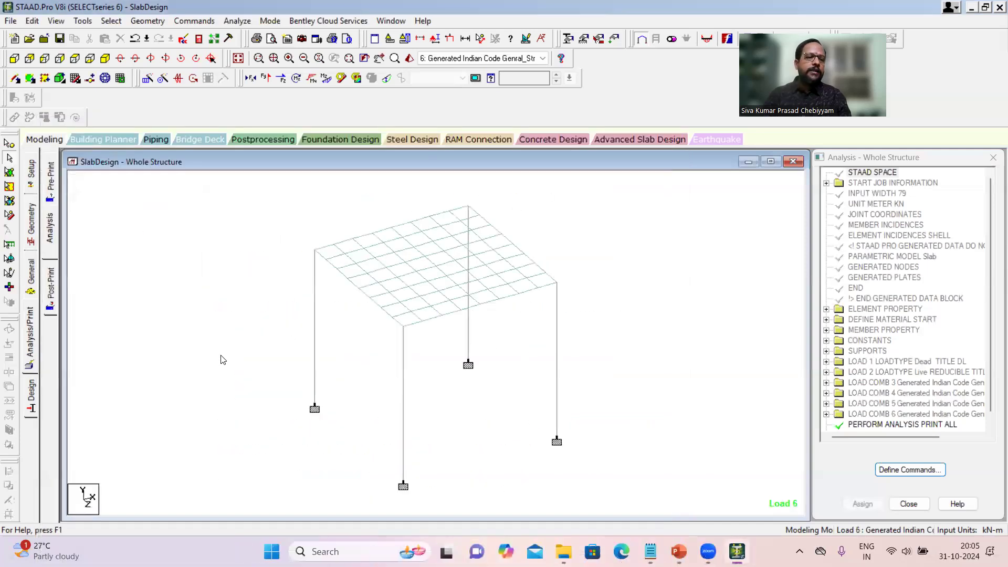
- Start the concrete design setup for the whole structure and set the design code to IS456
click(31, 402)
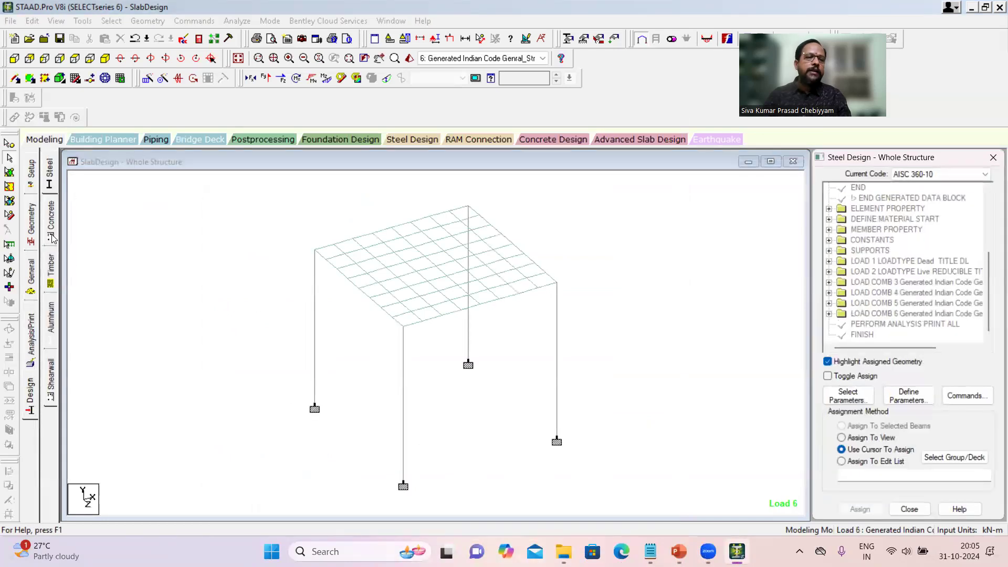
click(51, 234)
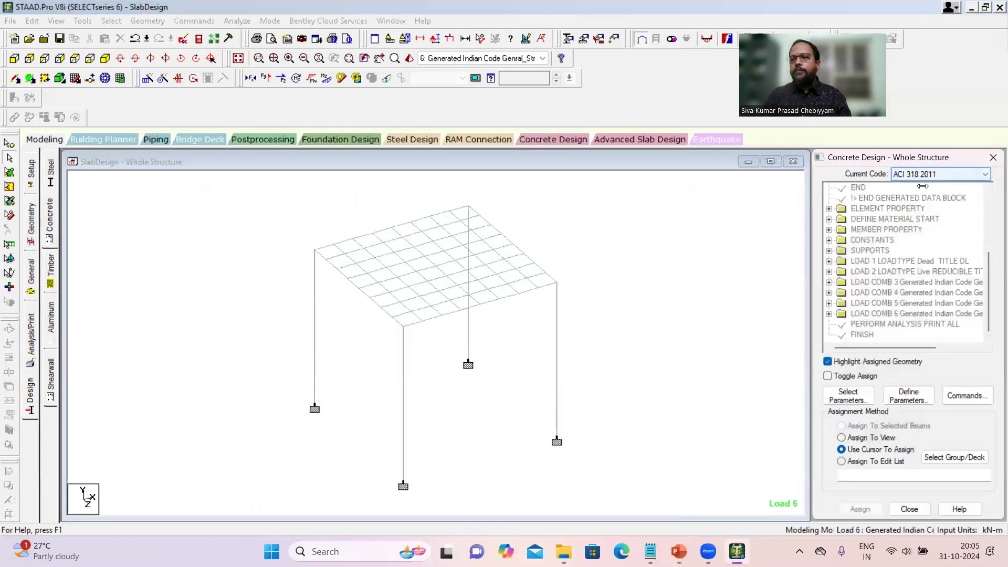
click(986, 172)
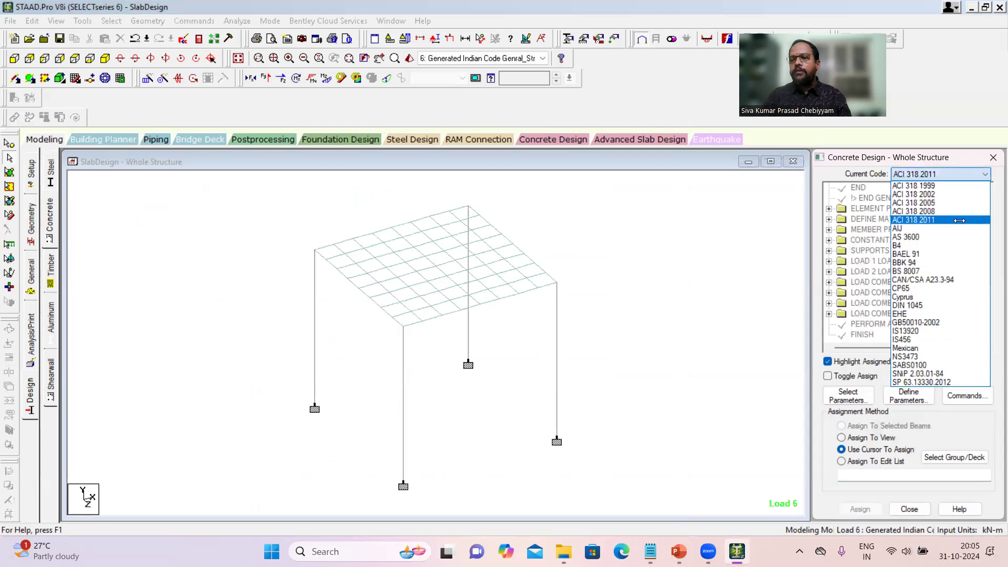
click(933, 339)
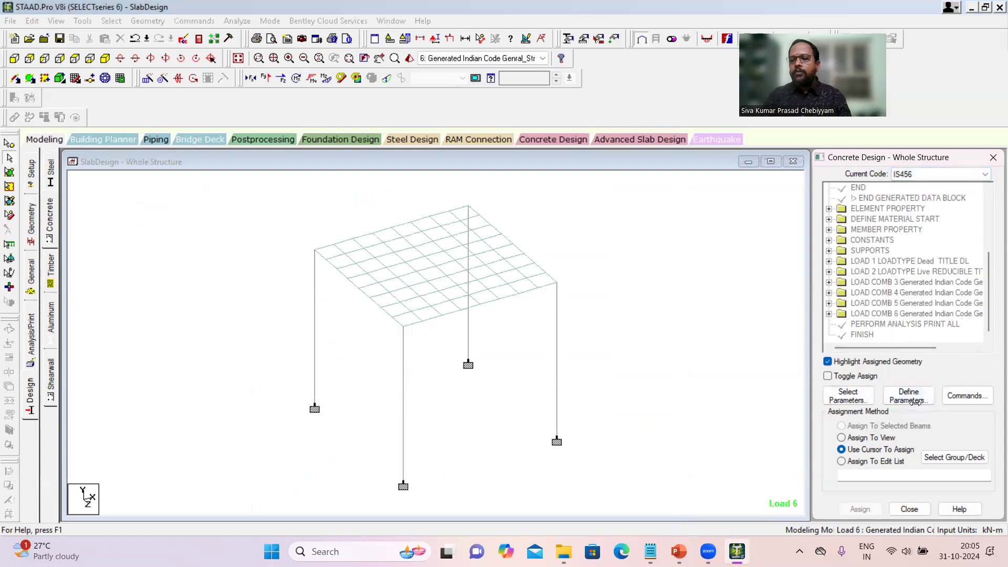
- Limit the selected design parameters to Fc, compressive strength of concrete, and Fymain, yield strength for main reinforcement
click(849, 394)
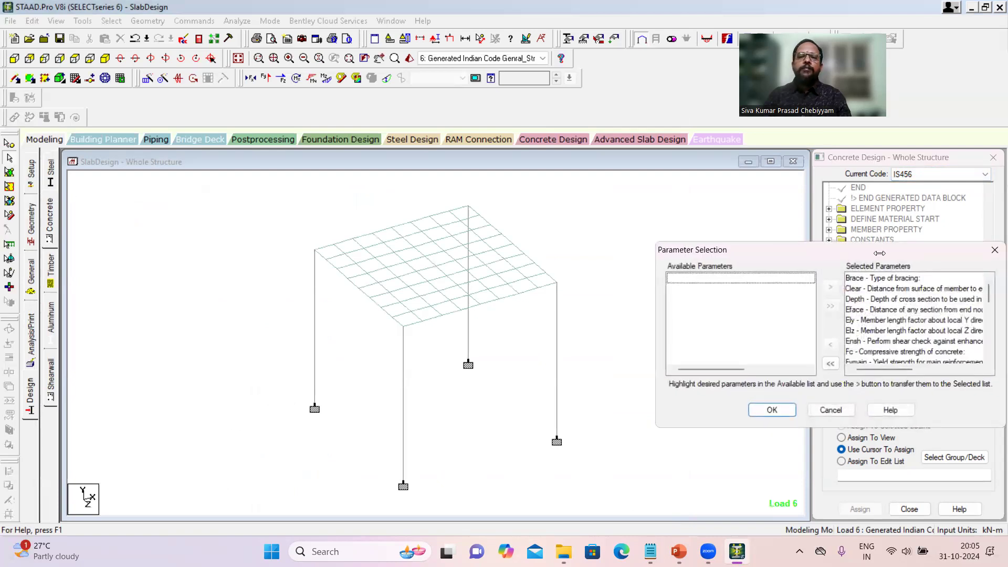
drag(879, 253, 605, 145)
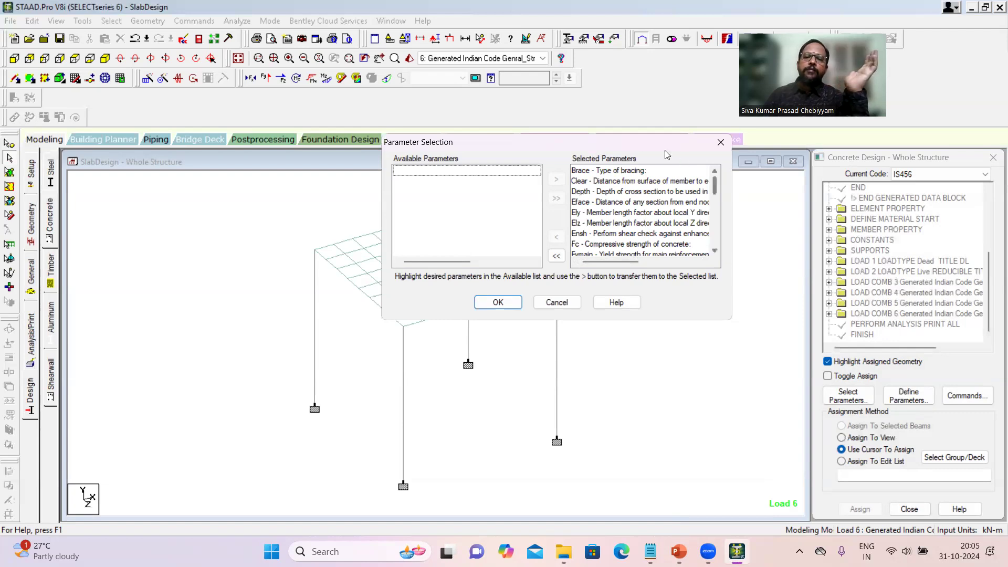
click(557, 256)
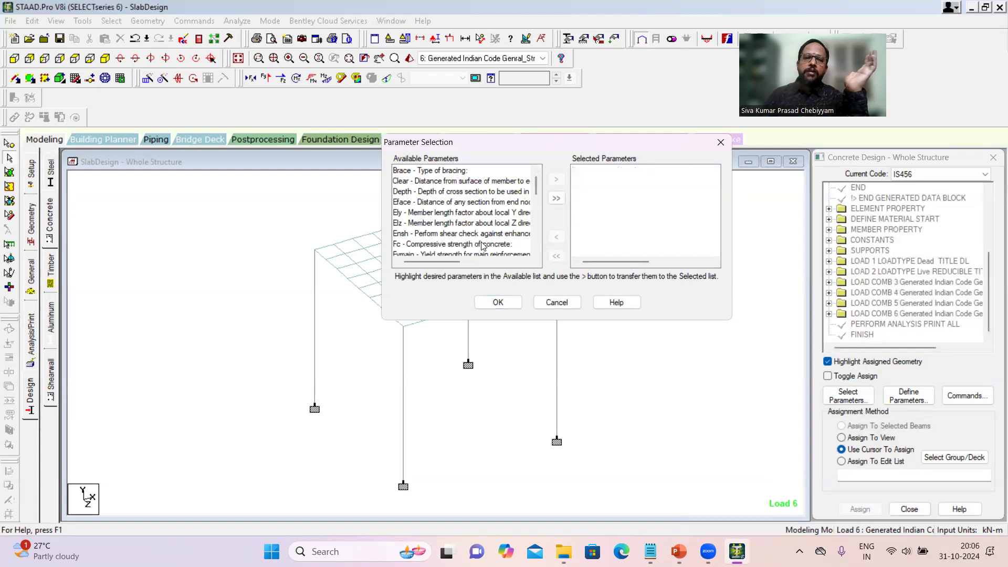
click(434, 212)
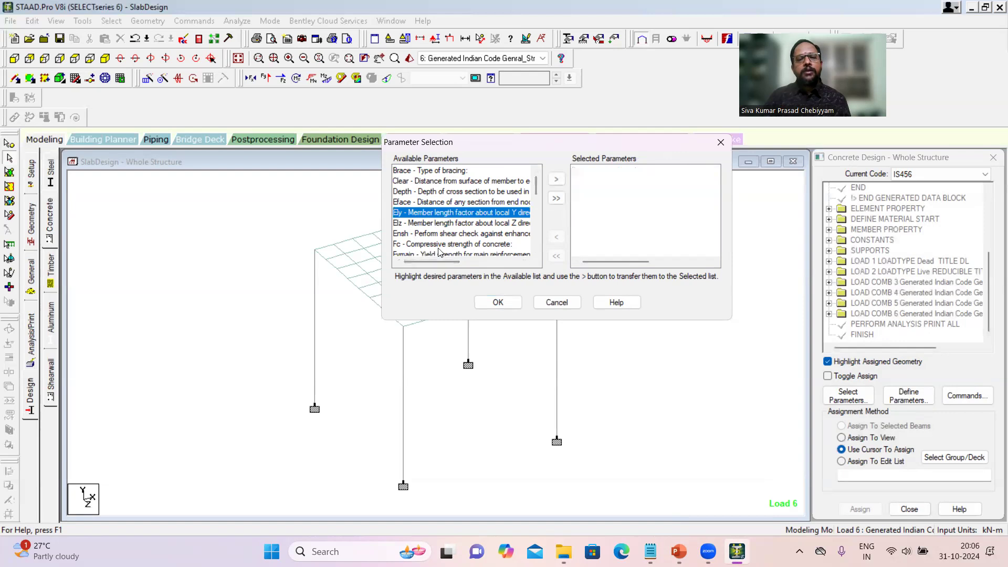
click(440, 244)
scroll(472, 224, down, 2)
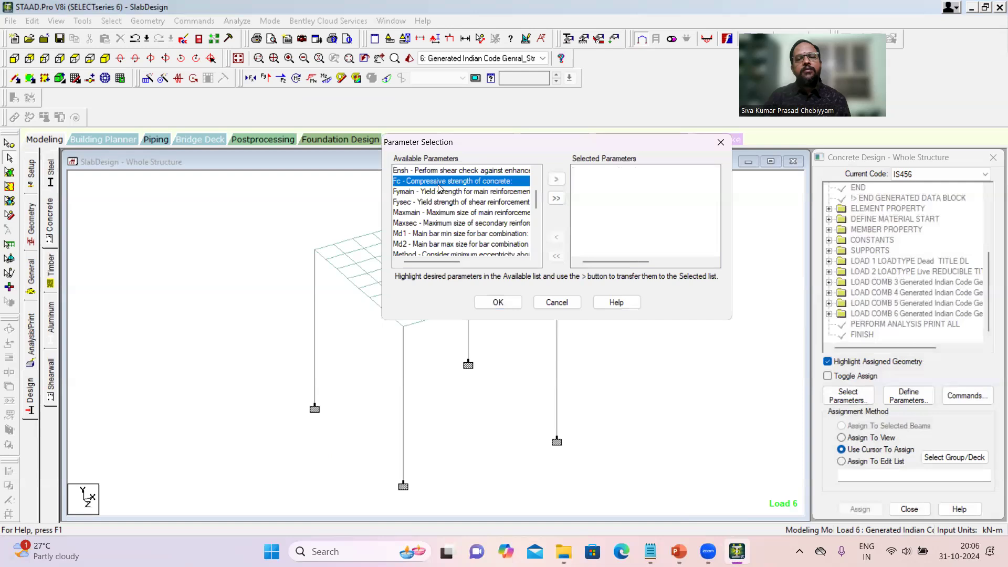
click(557, 181)
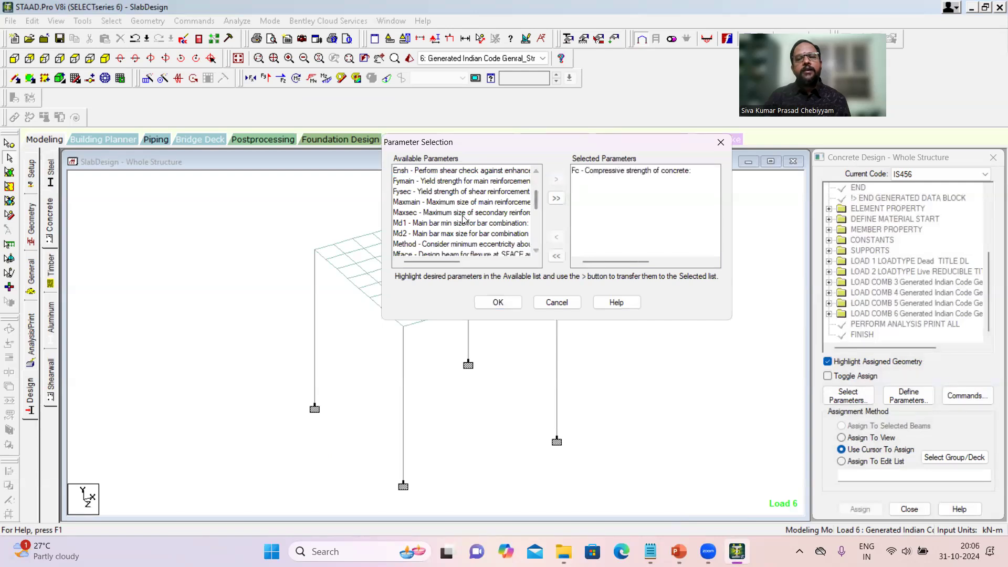
click(431, 182)
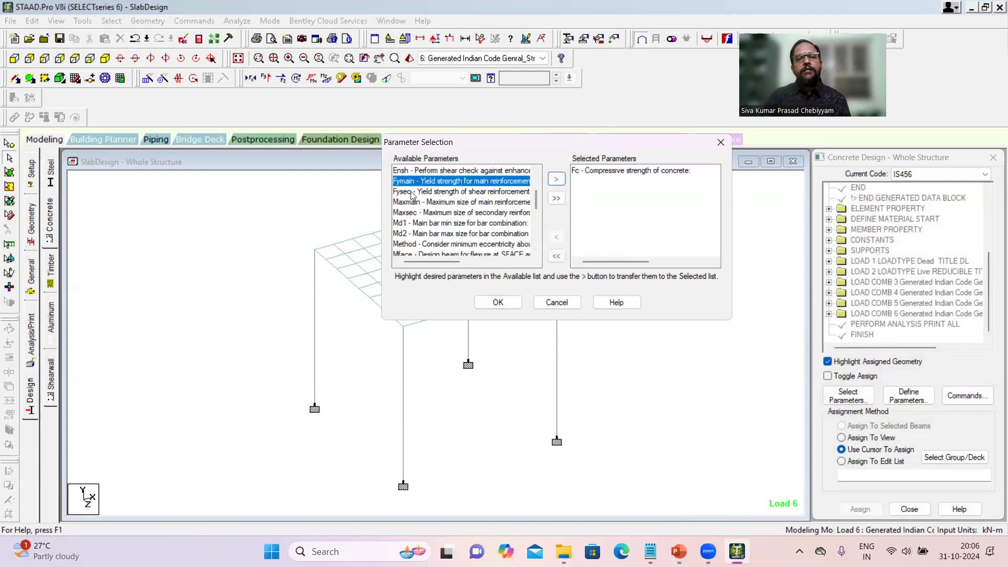
click(559, 179)
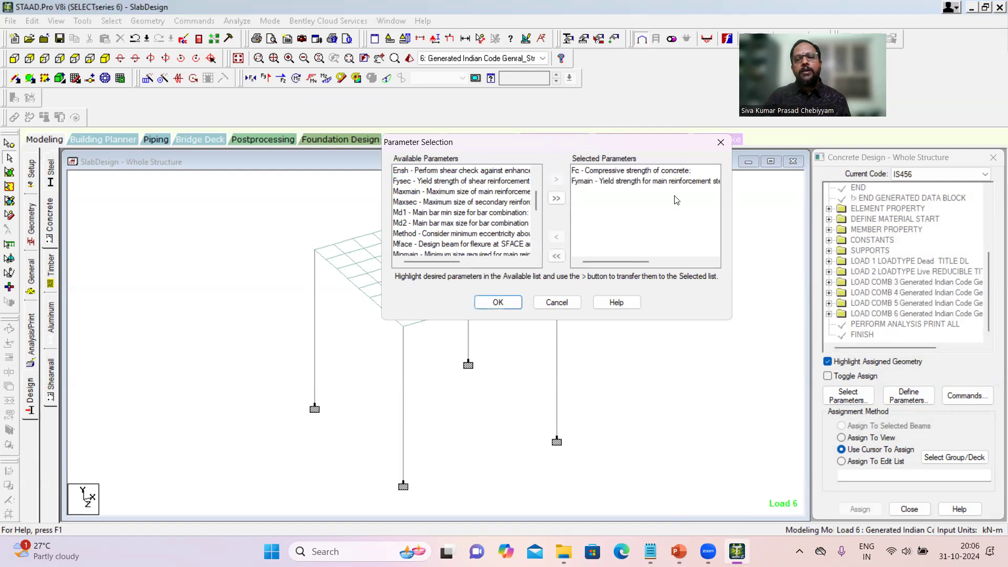
click(505, 303)
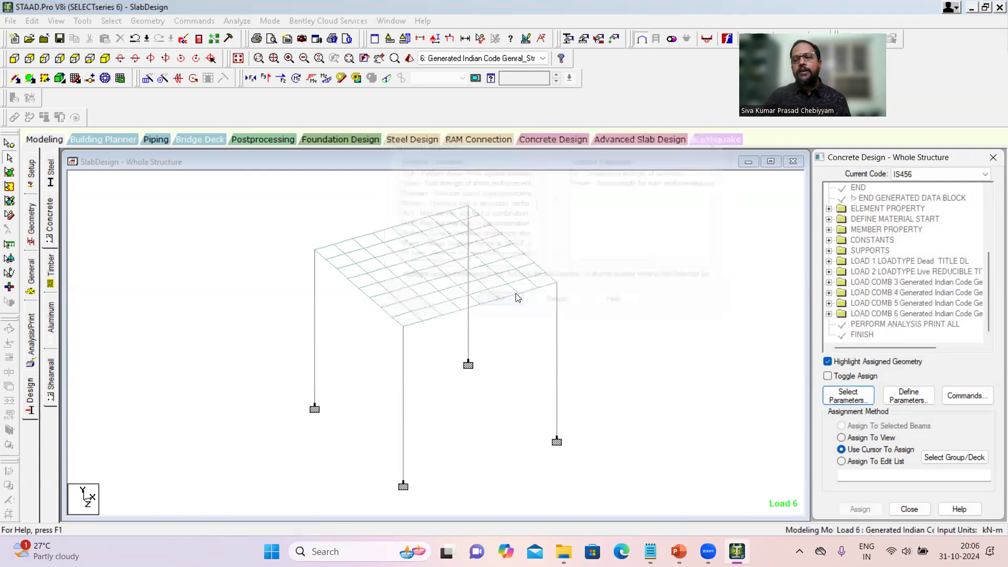
- Define the FC parameter with a concrete compressive strength of 30000 kN/m2 and add it to the design
click(906, 398)
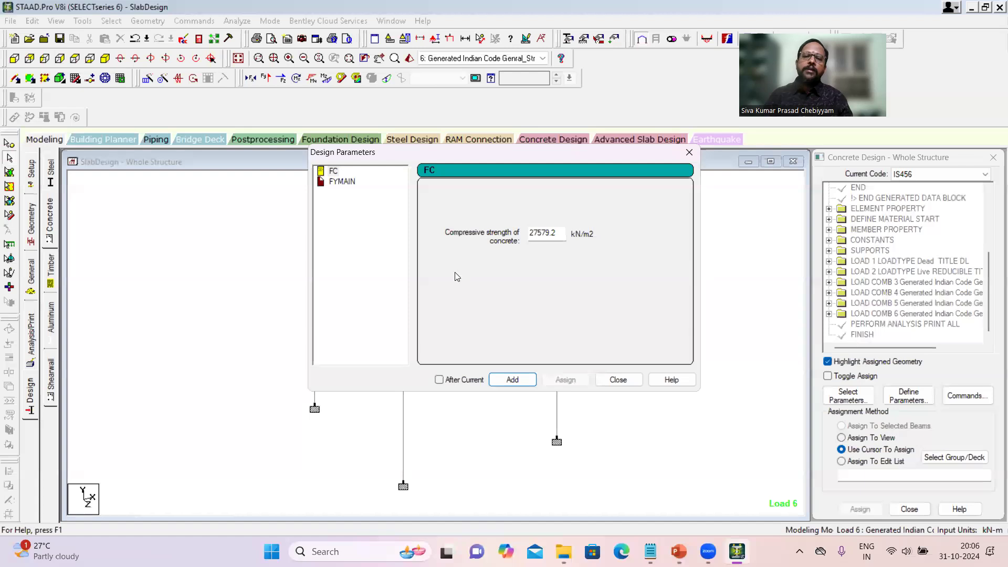
click(333, 172)
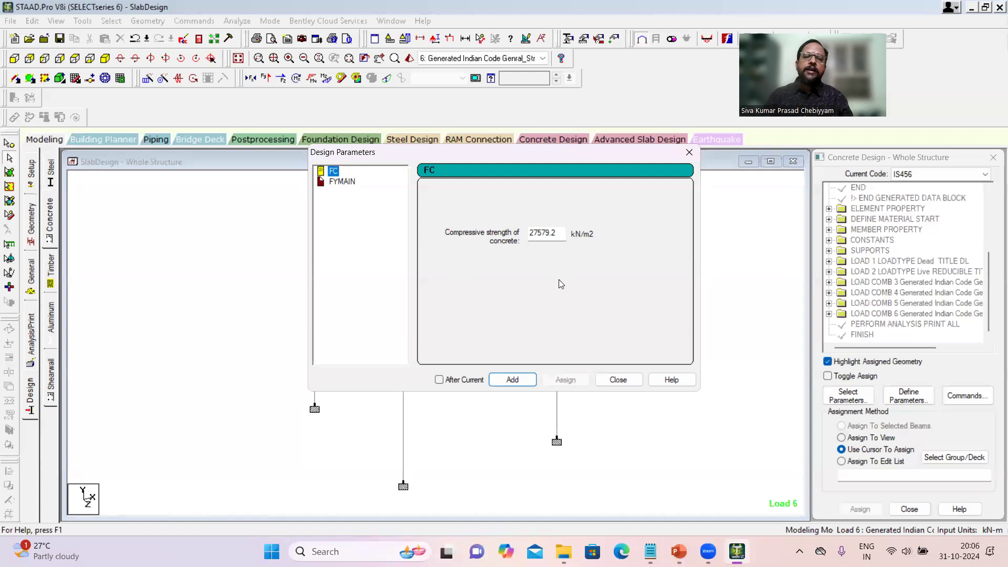
double_click(562, 232)
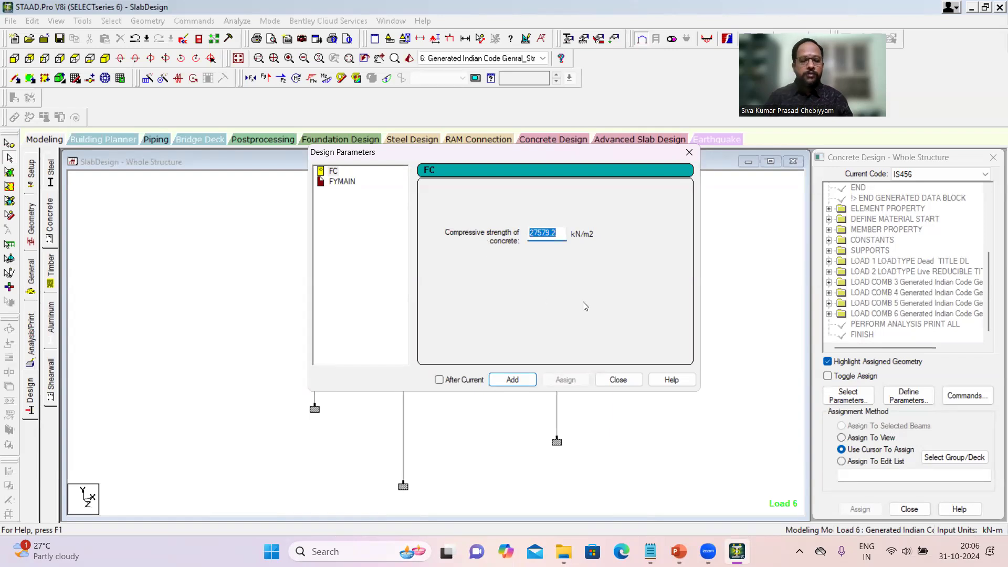
text(30000)
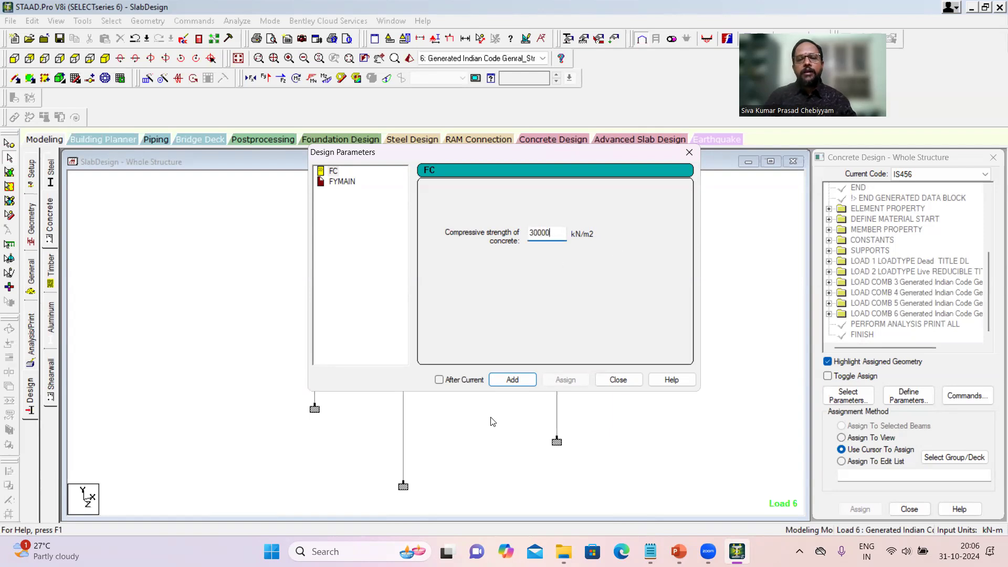
click(511, 379)
- Add the FYMAIN parameter with a main reinforcement yield strength of 415000 kN/m2 and finish defining parameters
click(345, 184)
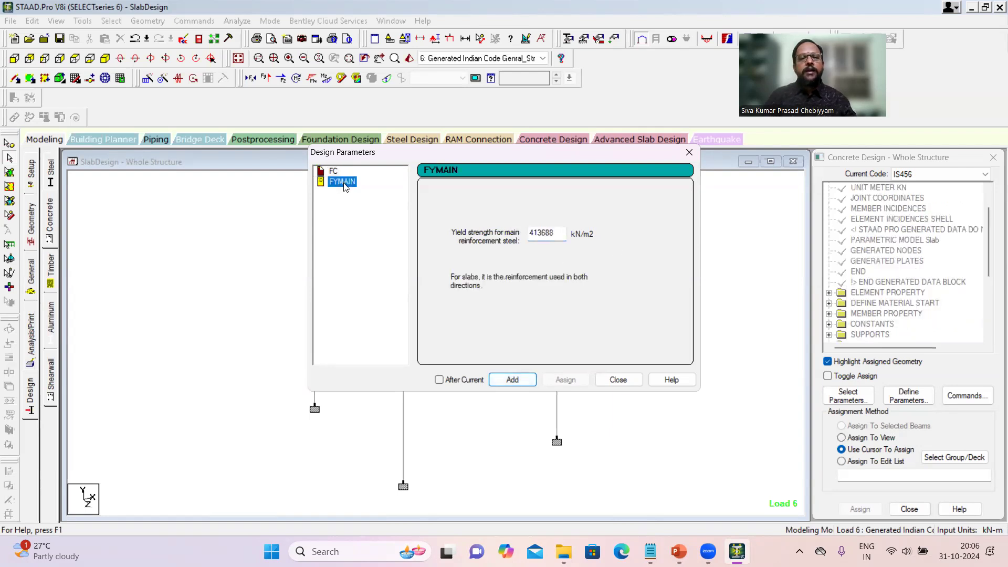
double_click(555, 232)
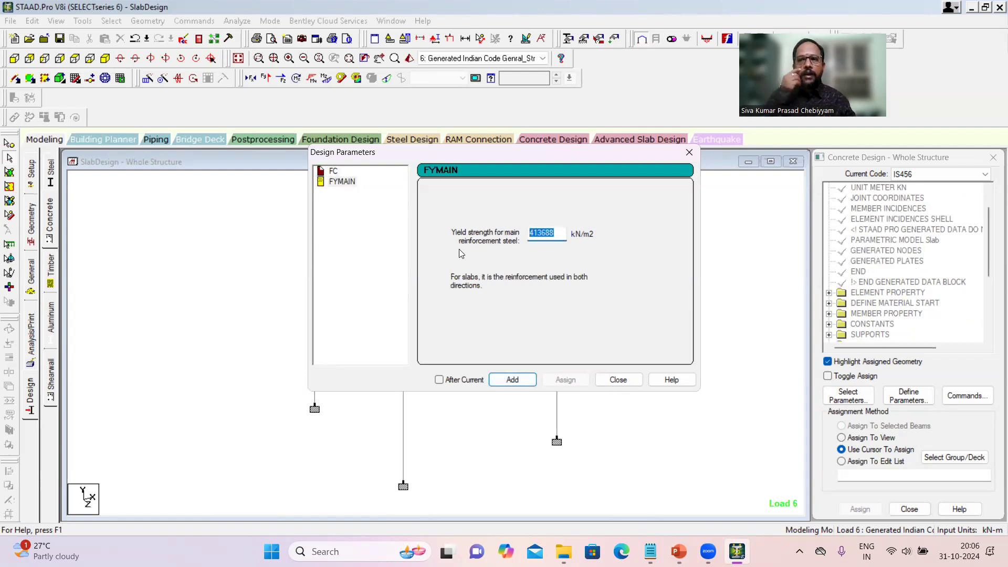
text(415000)
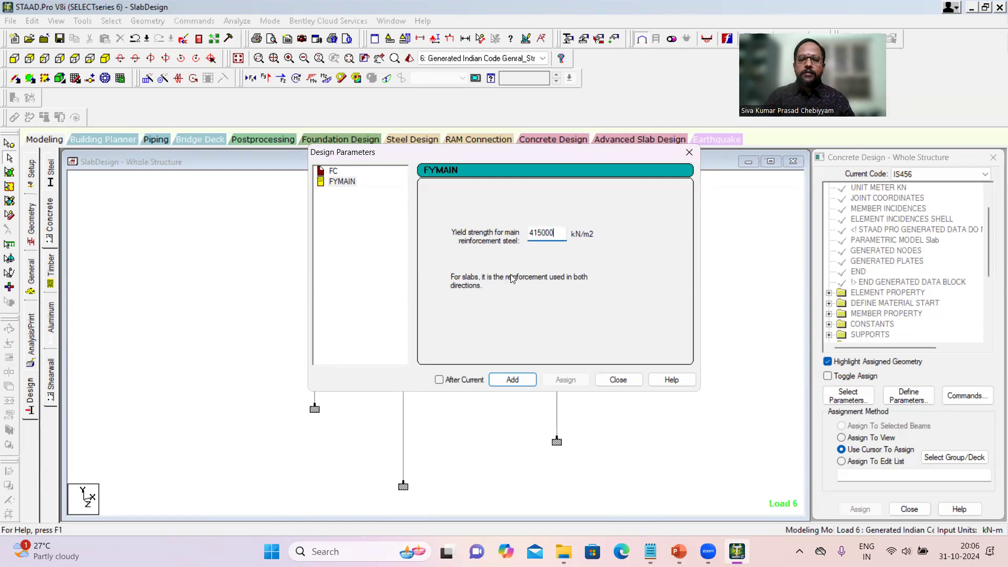
click(518, 378)
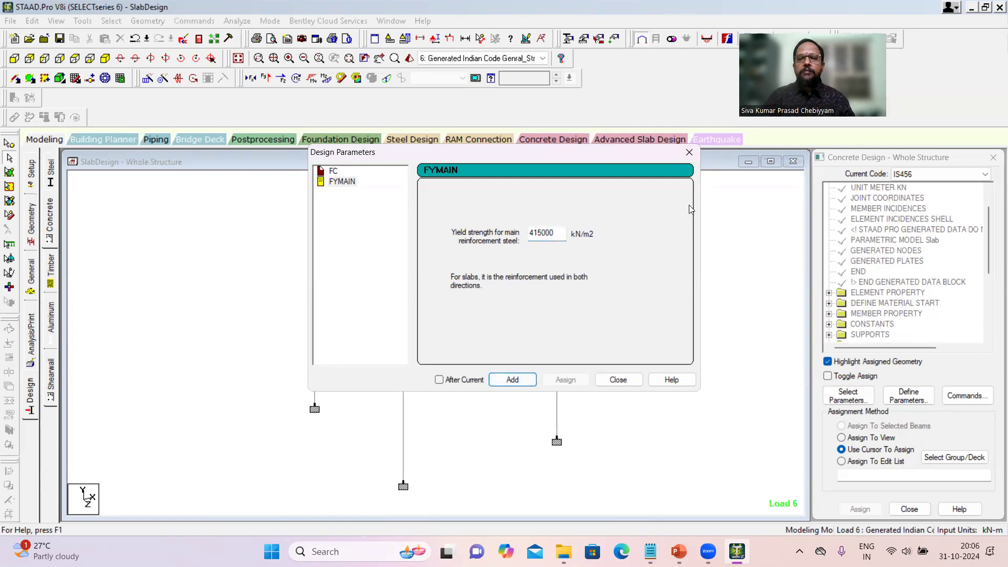
click(689, 153)
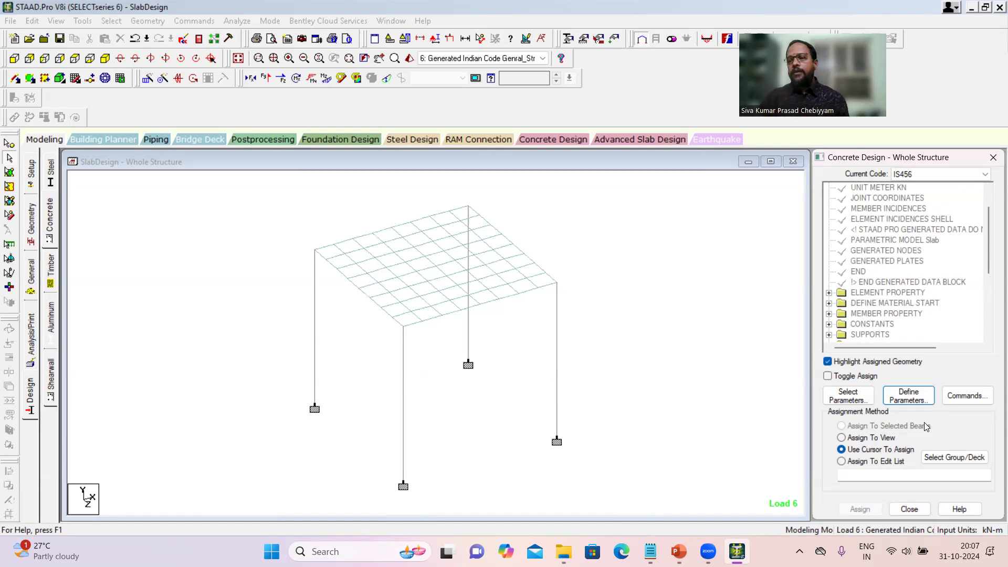
- Add the Design Beam, Design Column, Design Slab/Element and Take Off commands to the concrete design
click(971, 396)
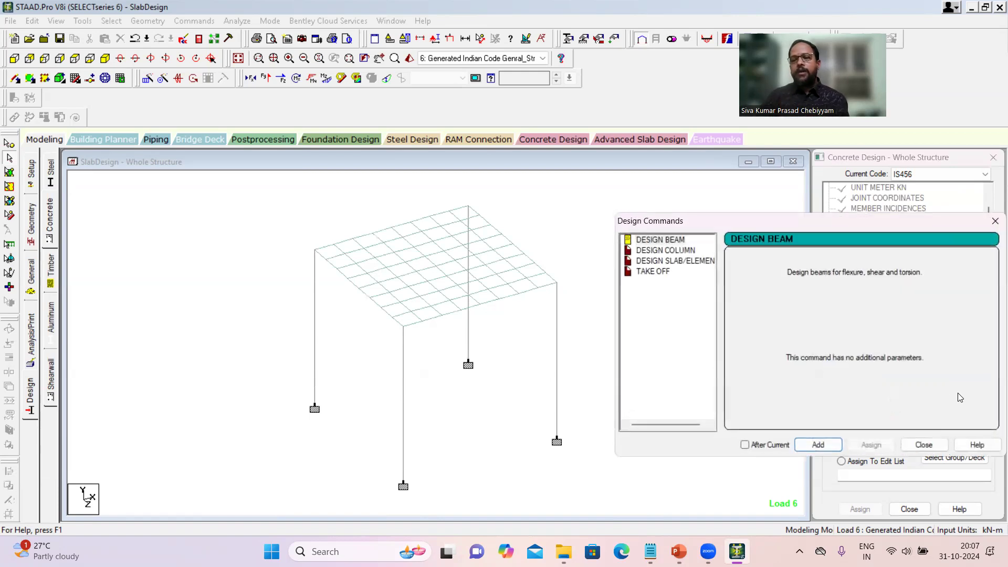
drag(887, 223, 704, 136)
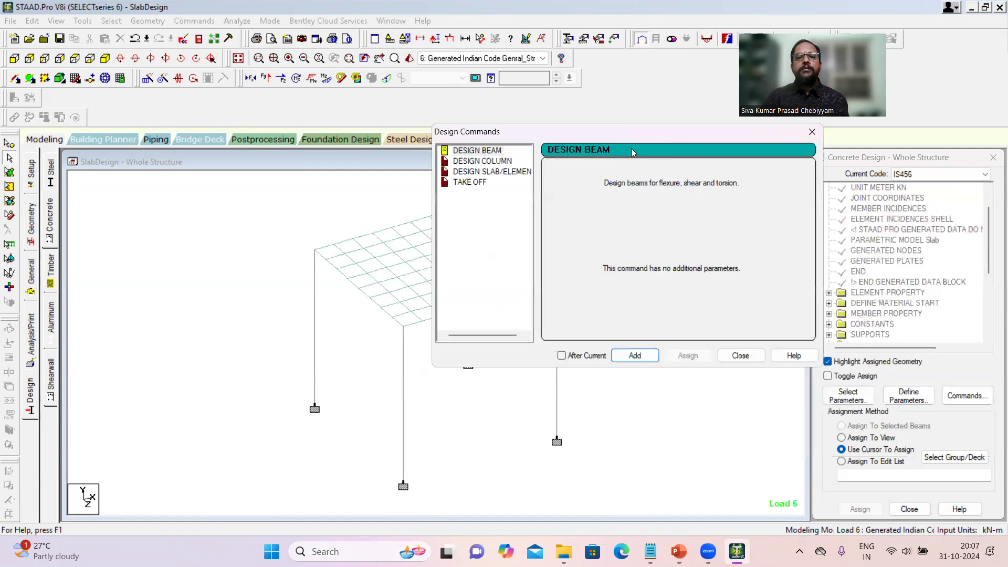
click(486, 150)
click(652, 355)
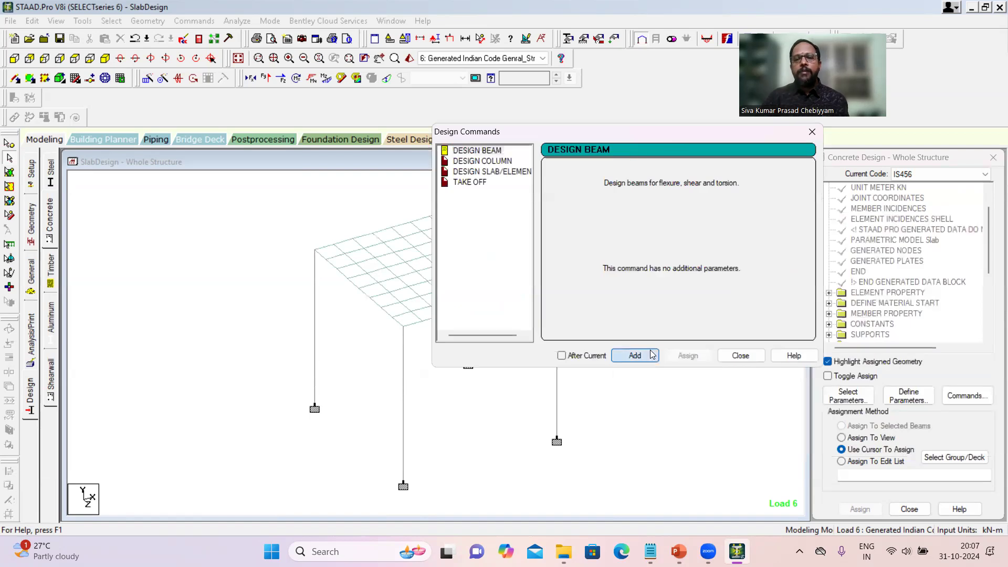
click(488, 163)
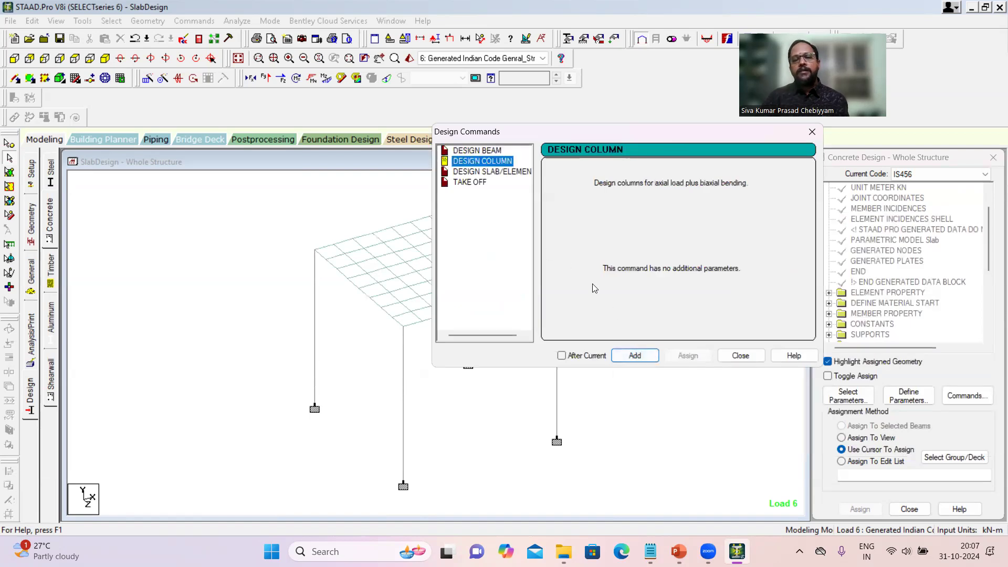
click(641, 355)
click(488, 171)
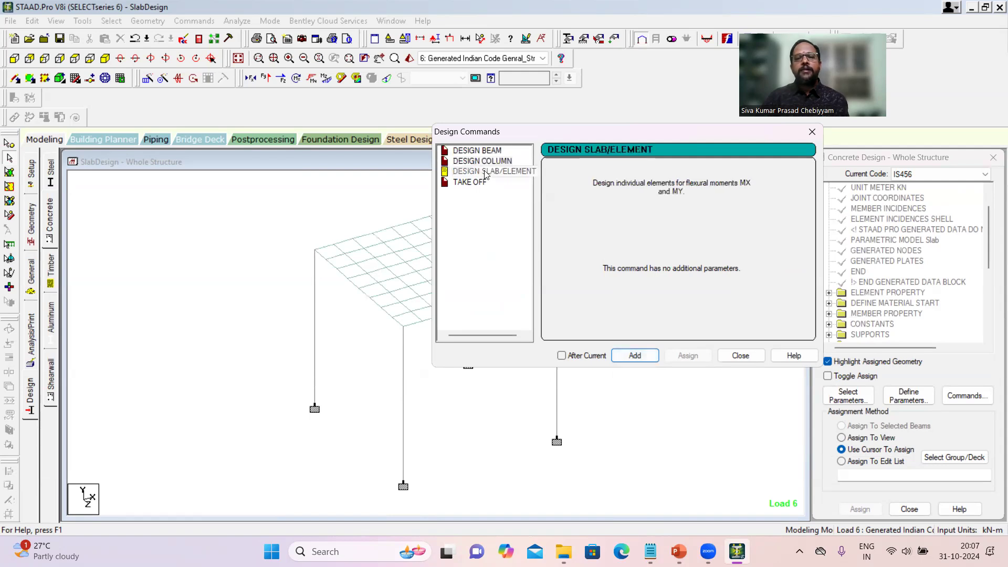
click(639, 354)
click(470, 182)
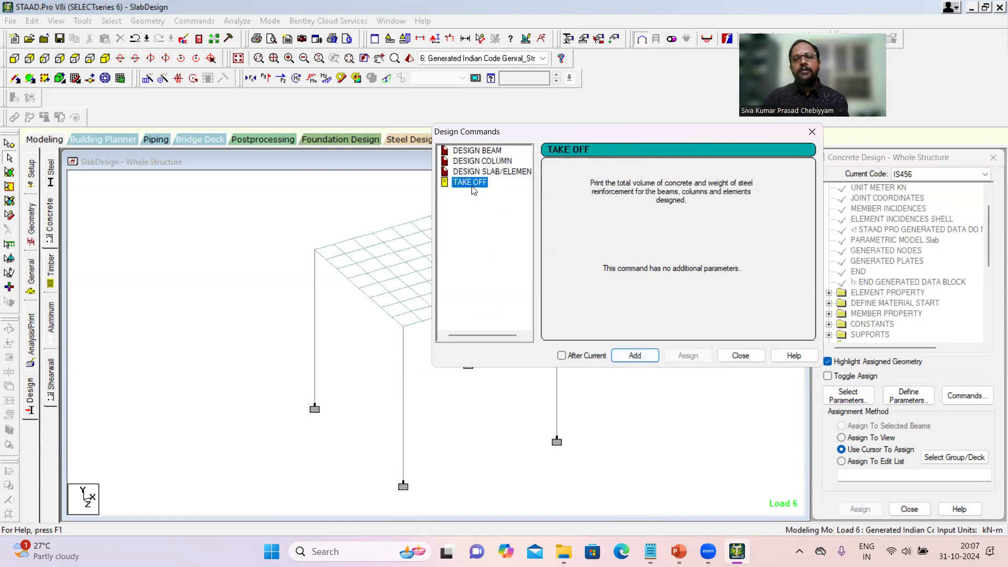
click(645, 357)
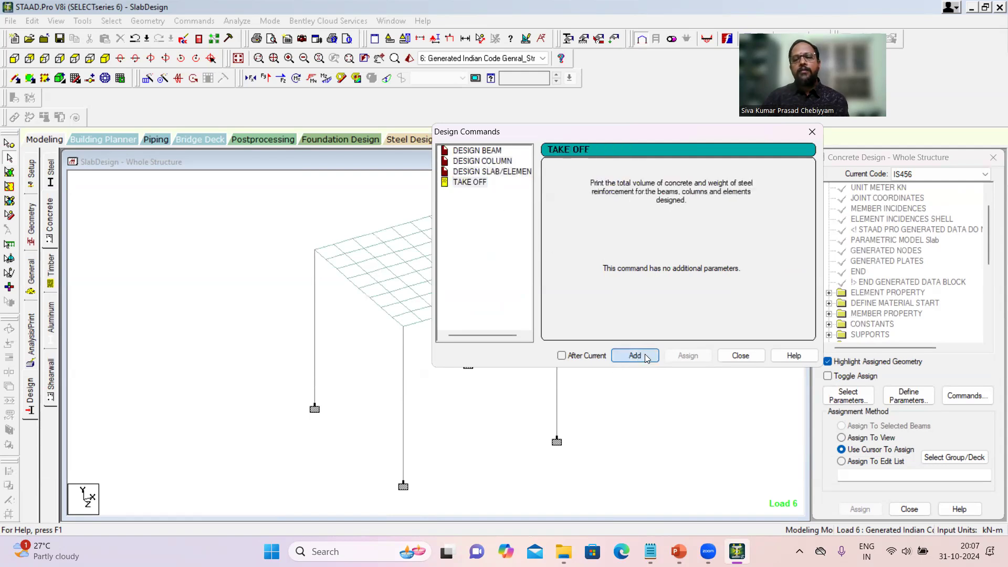
click(740, 356)
drag(991, 266, 992, 341)
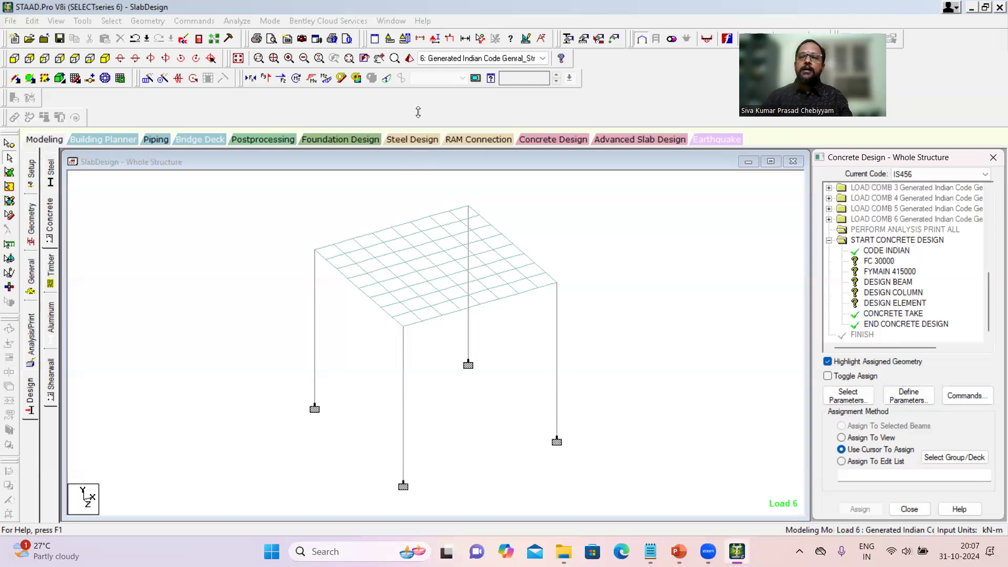
- View the 3D rendering of the frame and slab from another angle, then close the rendered view
click(410, 58)
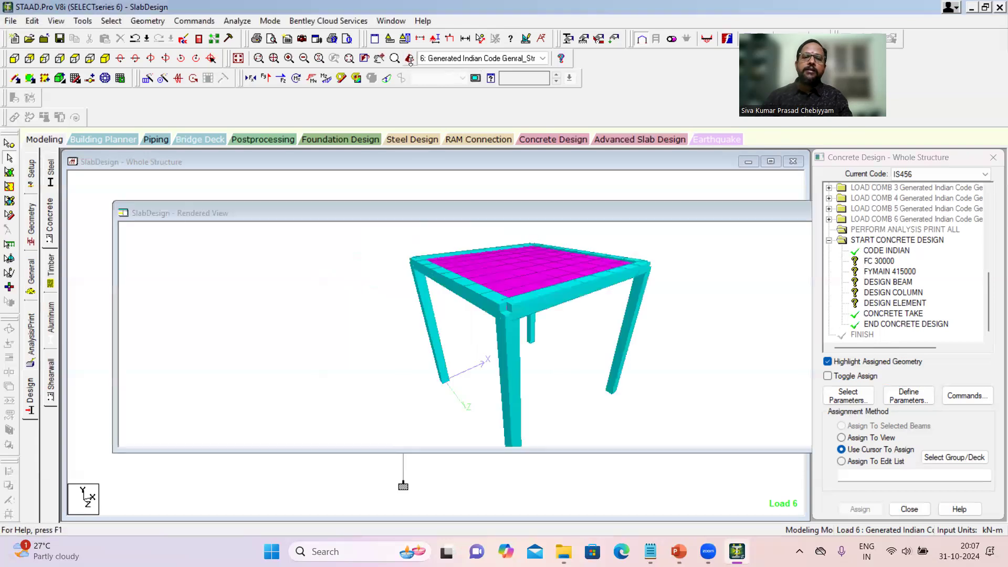
drag(546, 351, 492, 319)
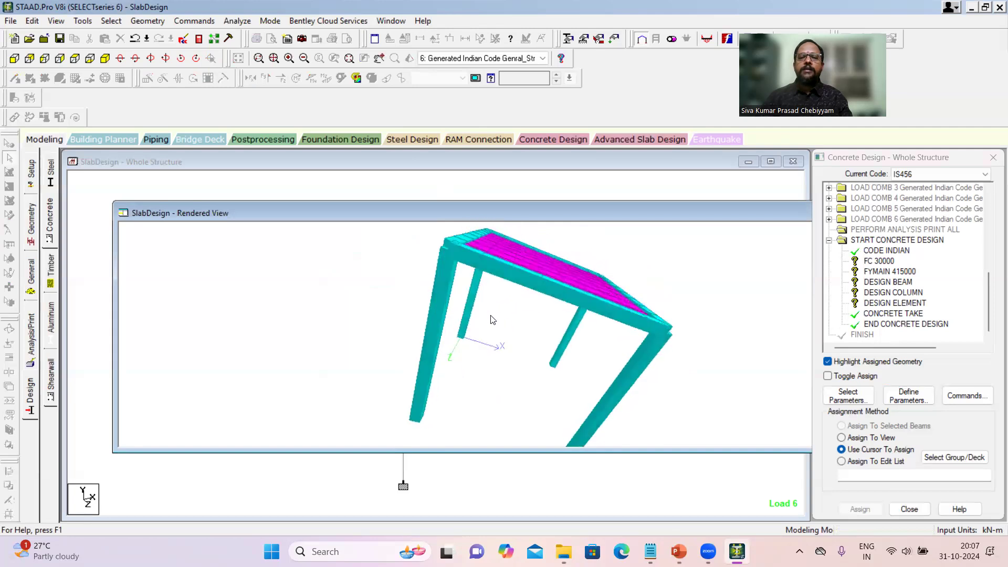
double_click(639, 208)
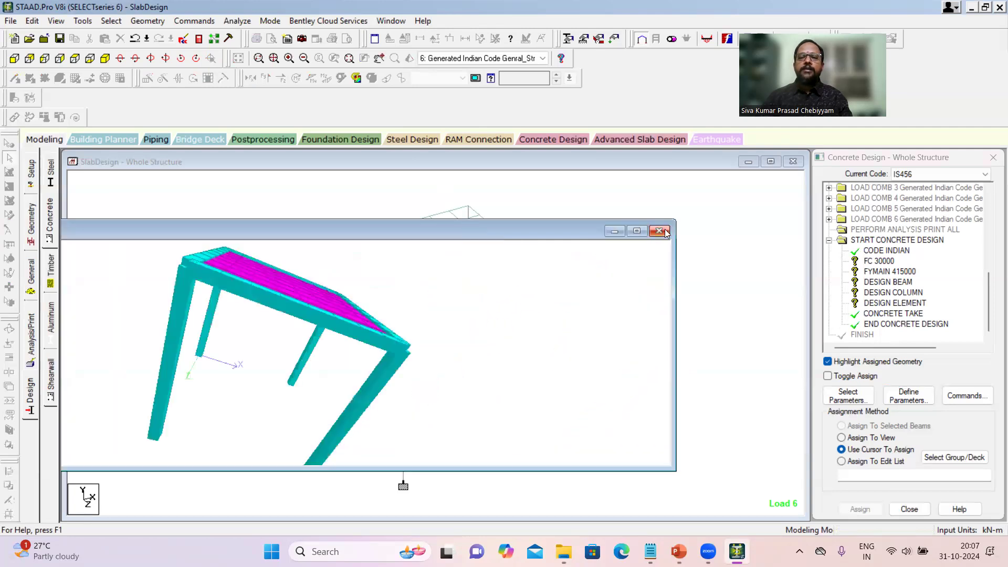
click(659, 231)
- Assign the FC 30000 parameter to all beams and plates in the view
click(887, 261)
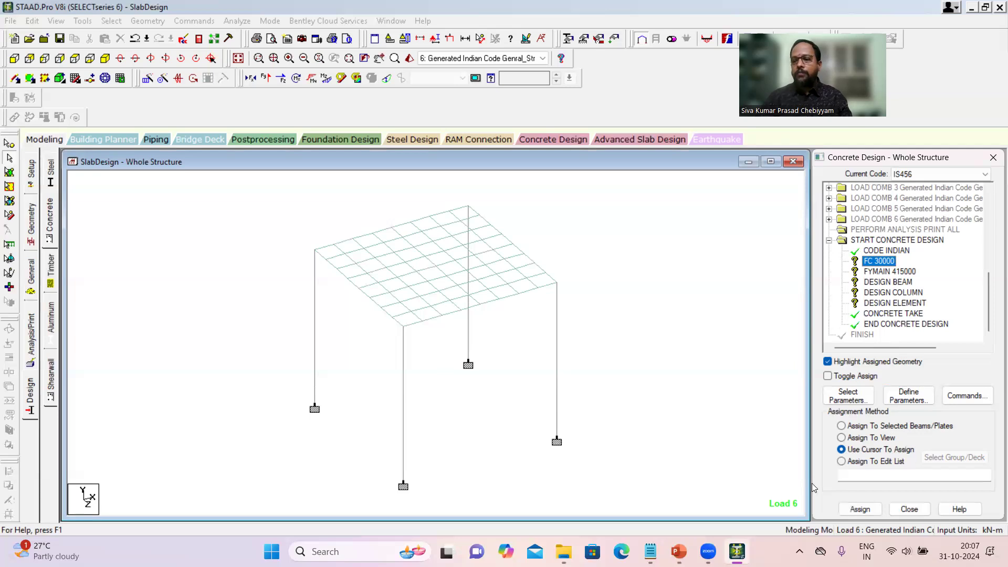
click(841, 437)
click(861, 509)
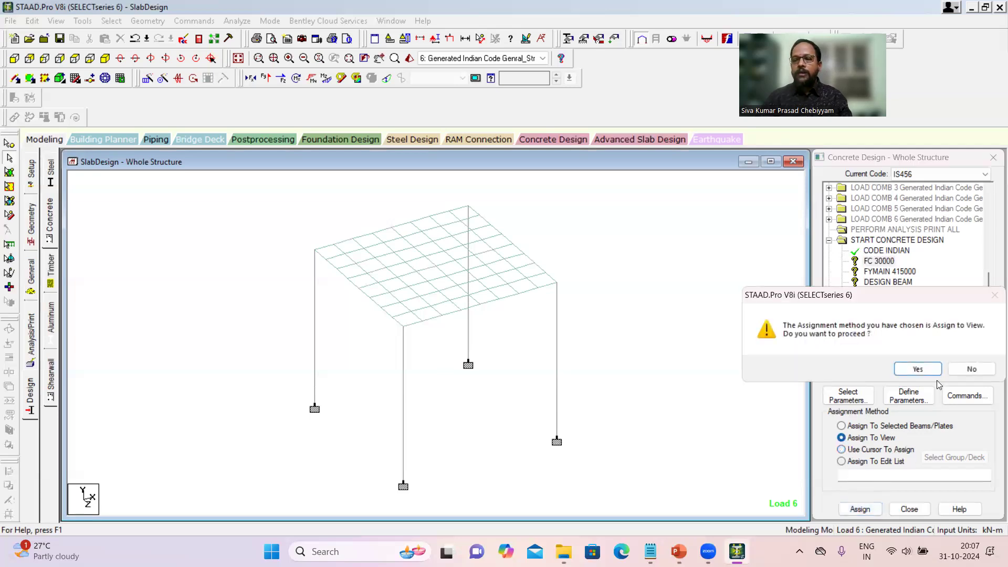
click(926, 369)
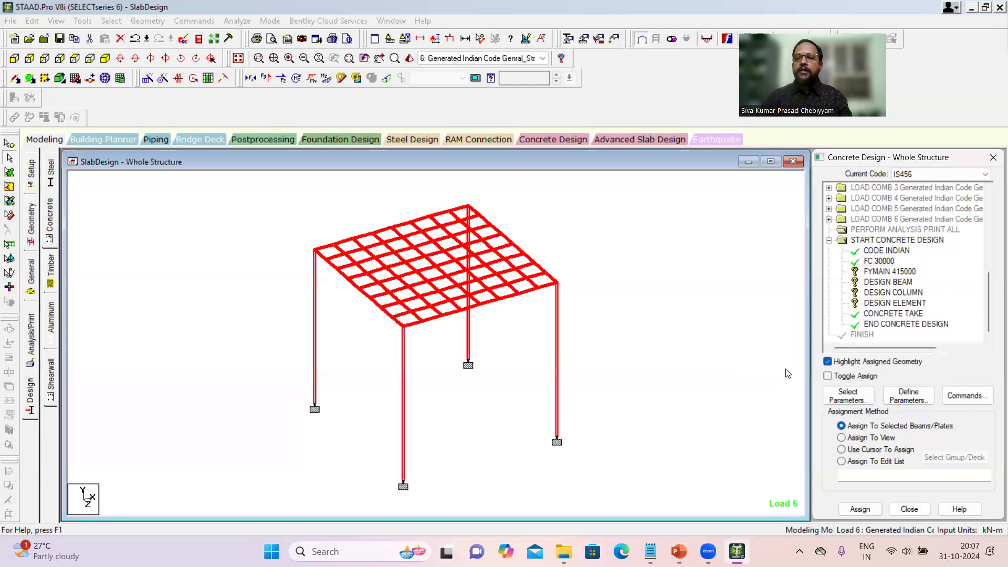
- Assign the FYMAIN 415000 parameter to the whole structure in view
click(891, 272)
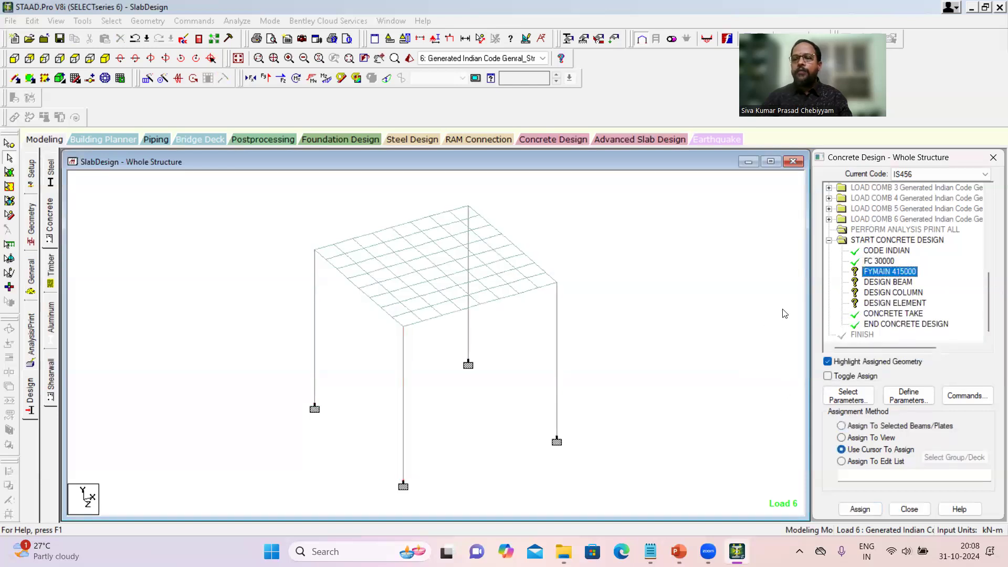
click(850, 508)
click(878, 437)
click(868, 509)
click(919, 367)
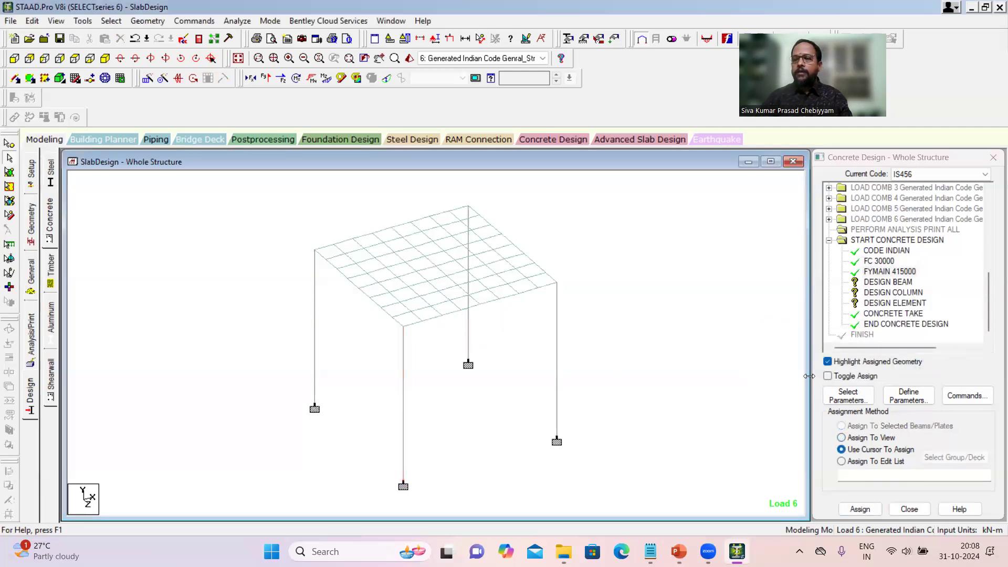
- Assign the DESIGN BEAM command to all beams parallel to the X and Z axes
click(891, 282)
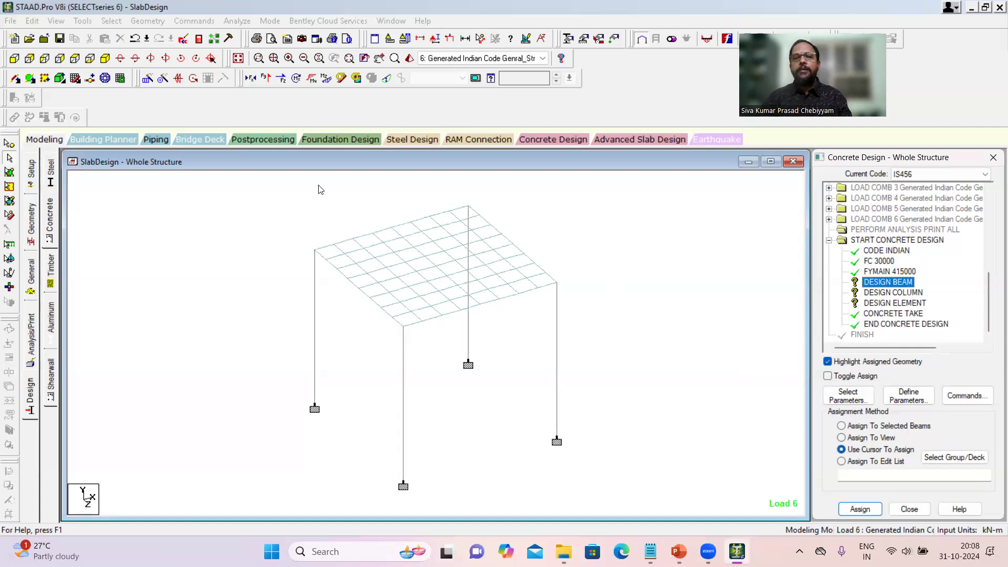
click(111, 22)
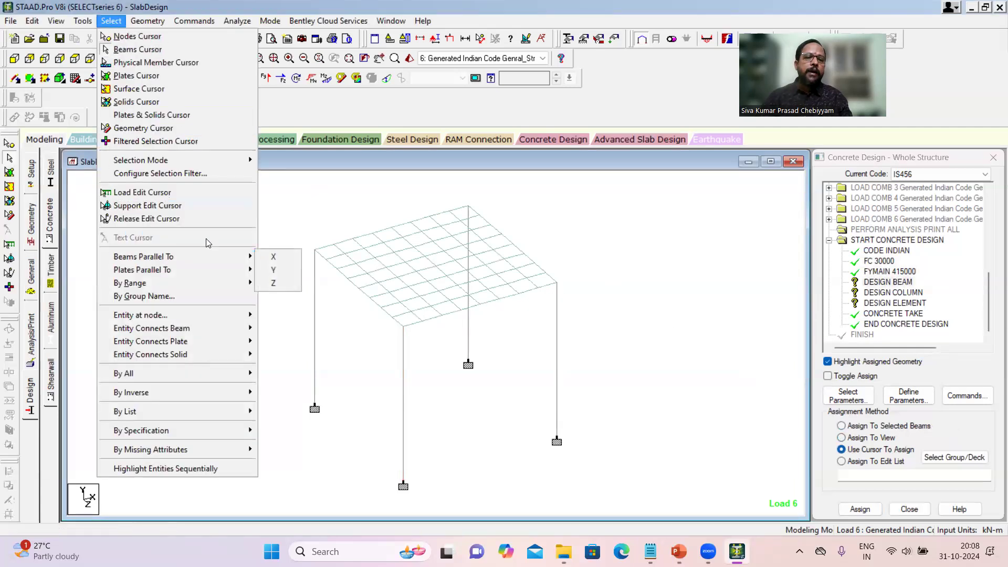
click(270, 257)
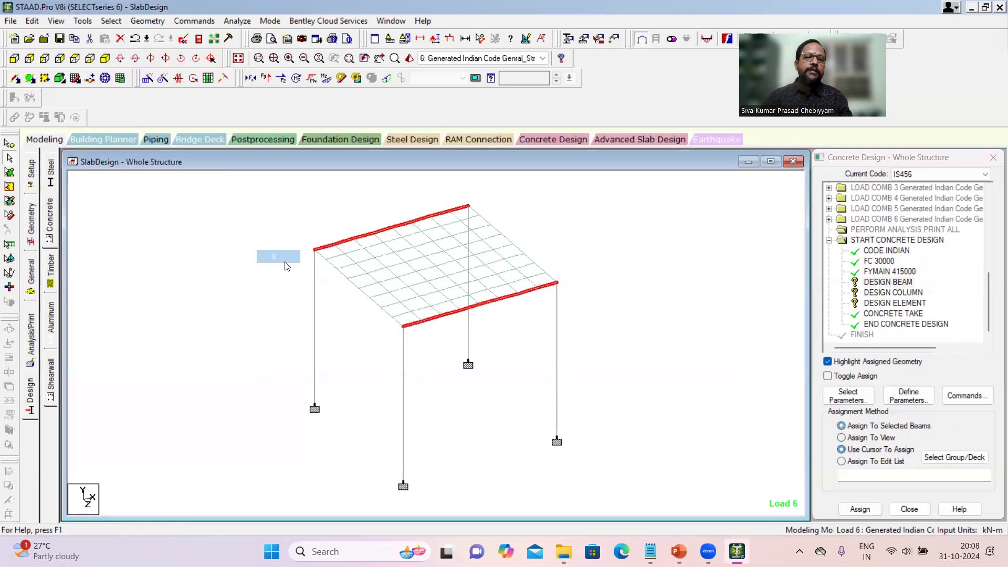
click(112, 21)
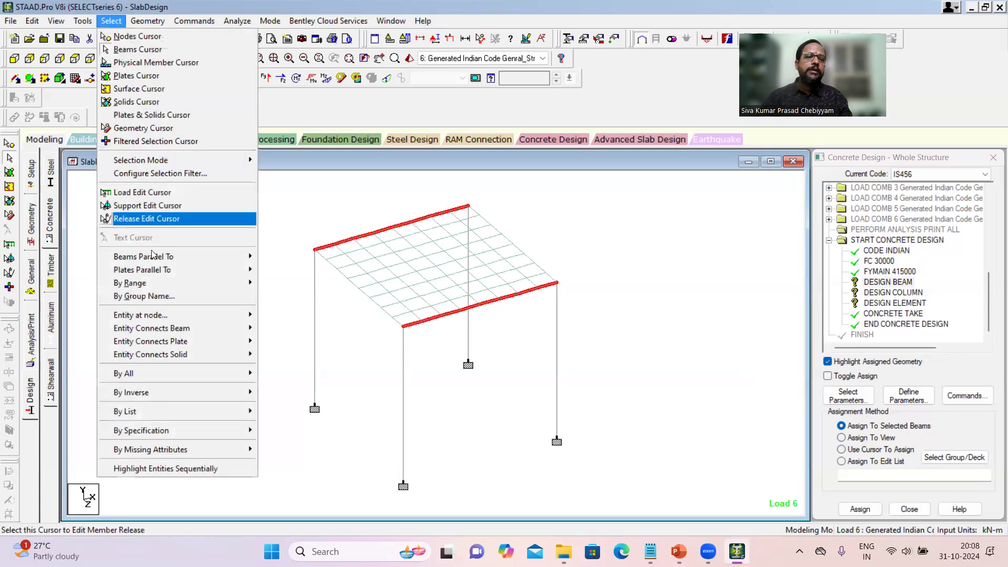
mouse_move(163, 257)
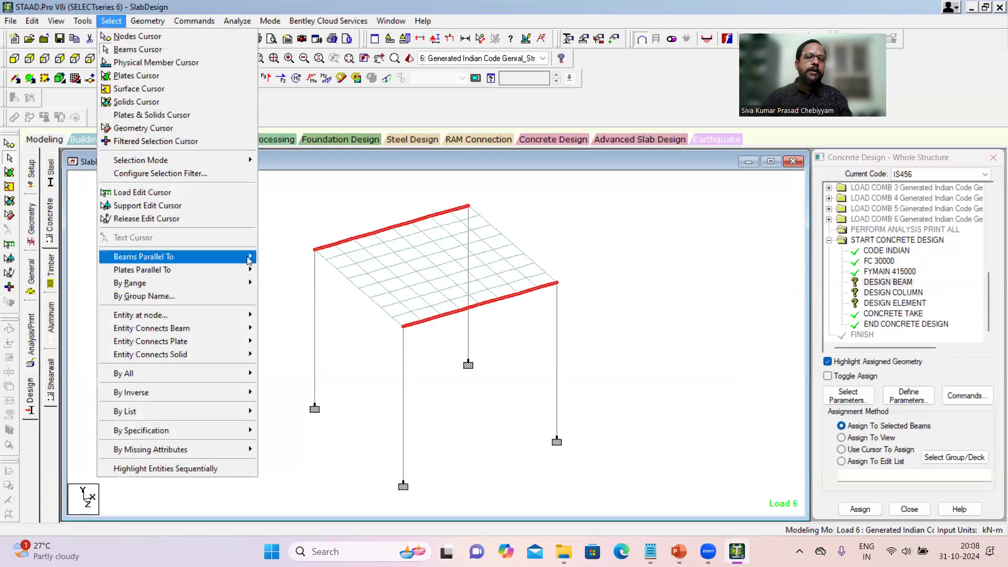
click(270, 257)
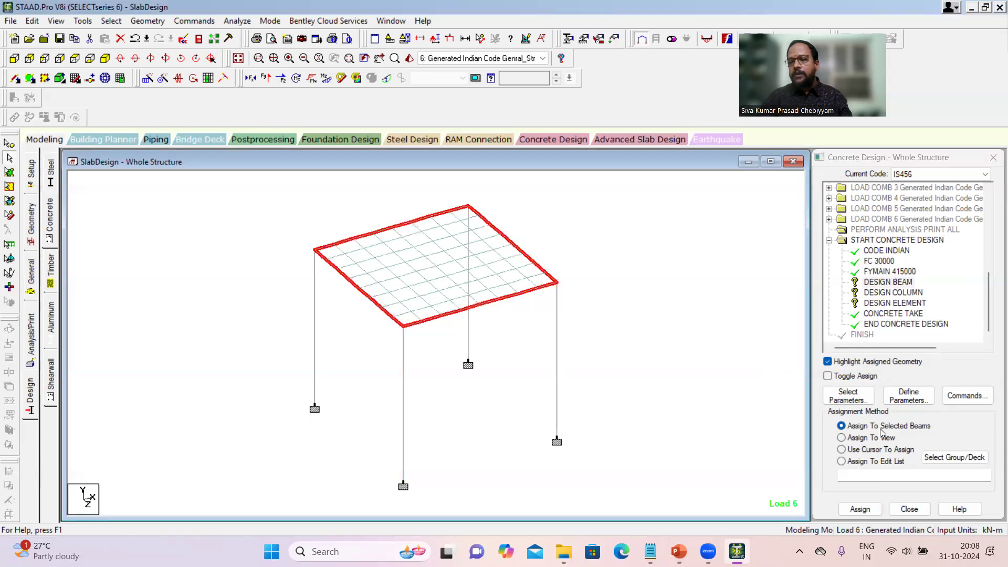
click(861, 509)
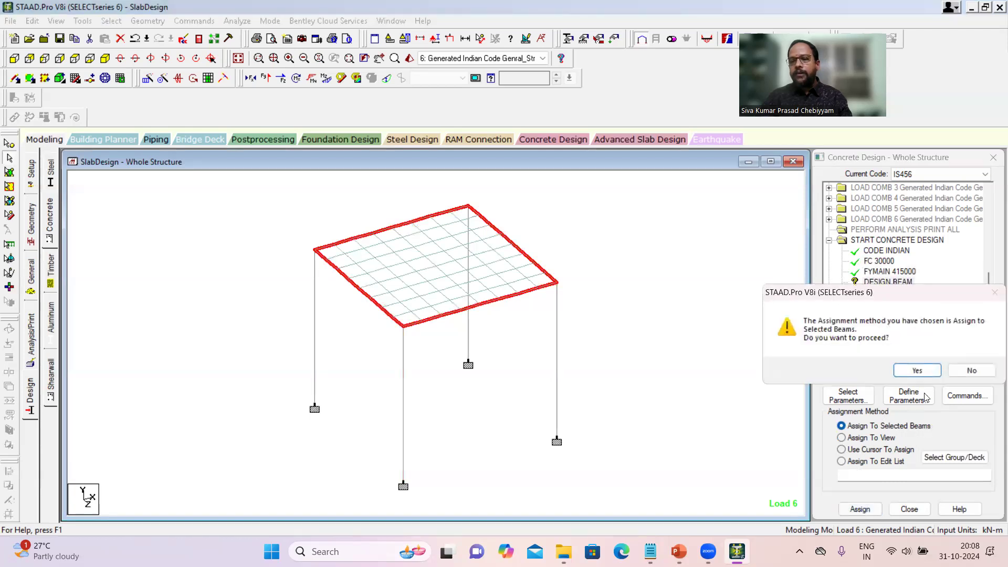
click(919, 369)
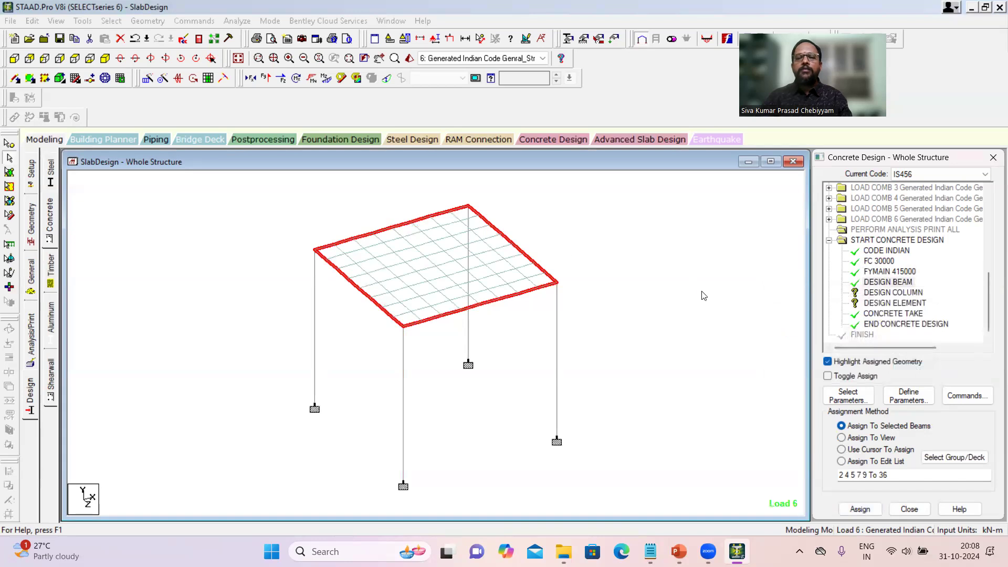
- Assign the DESIGN COLUMN command to the four columns, selected as the members parallel to the Y axis
click(892, 293)
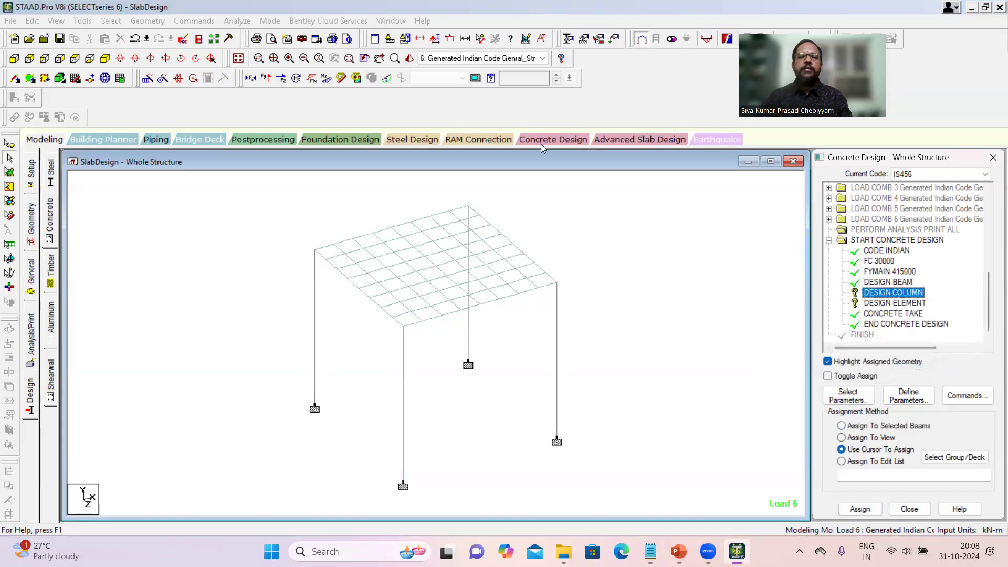
click(111, 21)
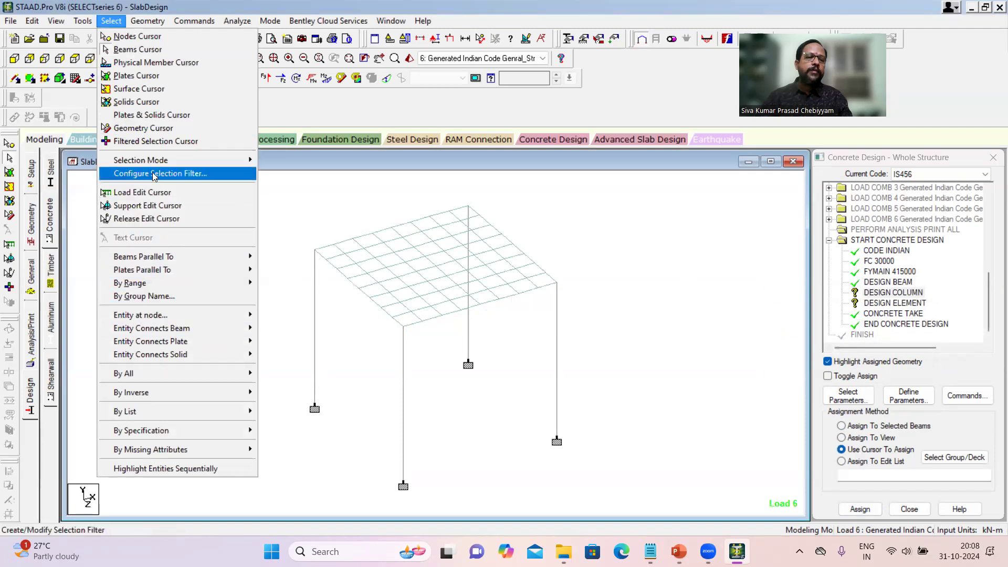
mouse_move(185, 378)
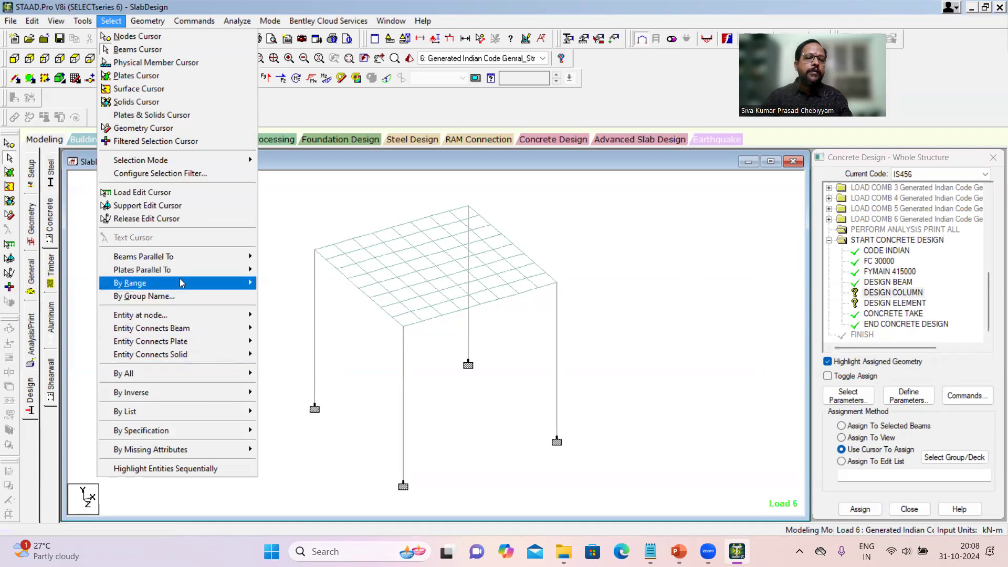
mouse_move(198, 257)
click(273, 269)
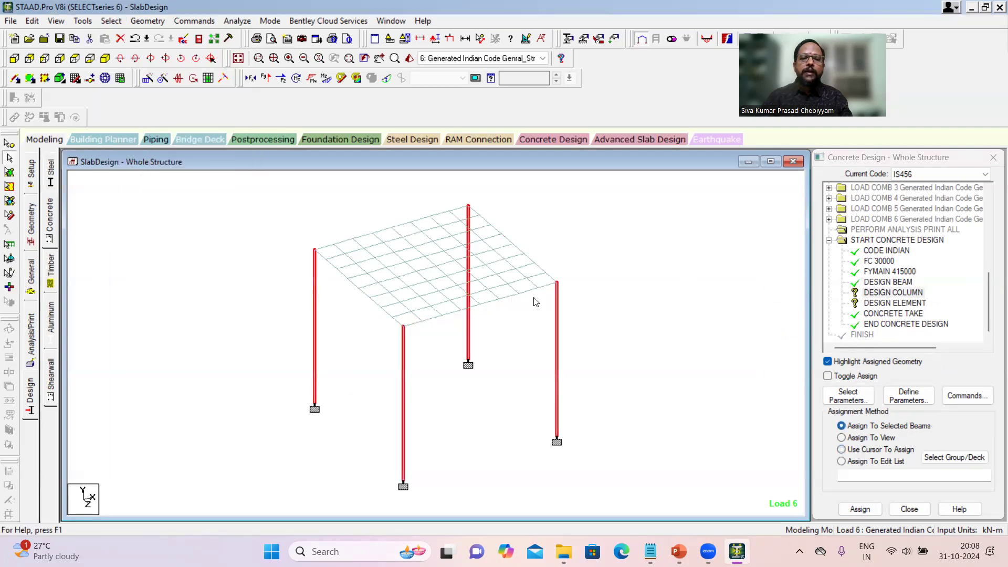
click(860, 509)
click(916, 371)
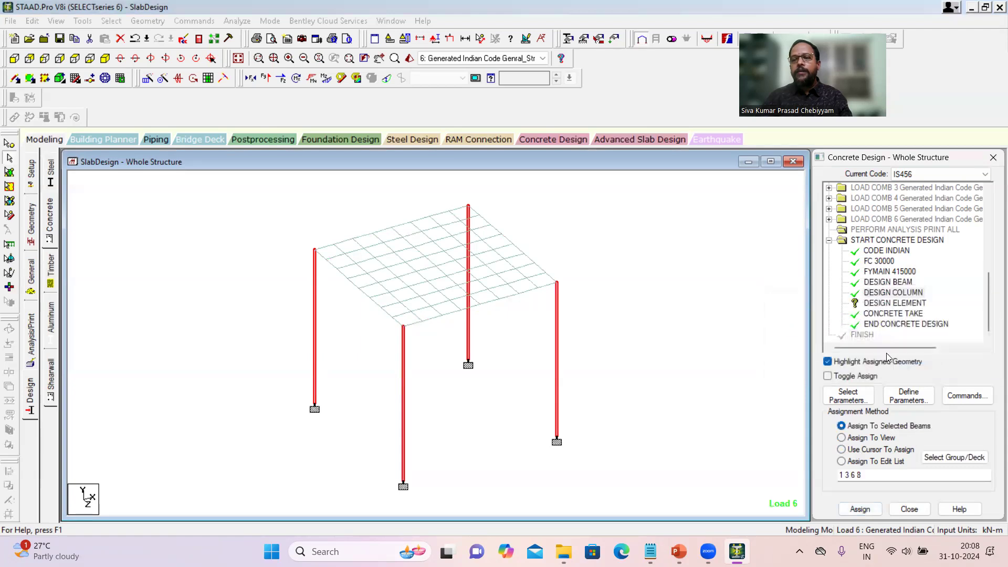
- Assign the DESIGN ELEMENT command to all slab plates in the view
click(865, 304)
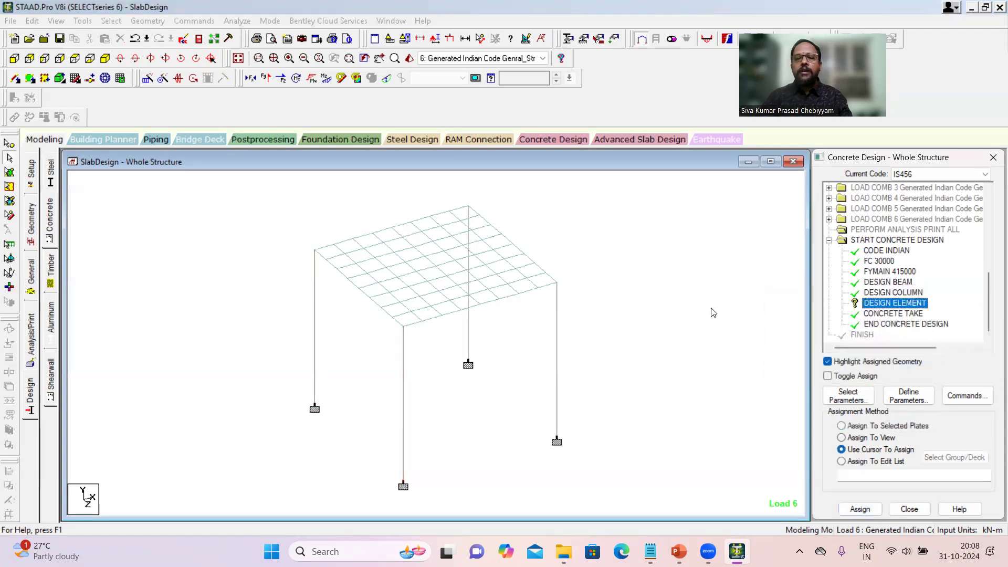
click(841, 437)
click(860, 509)
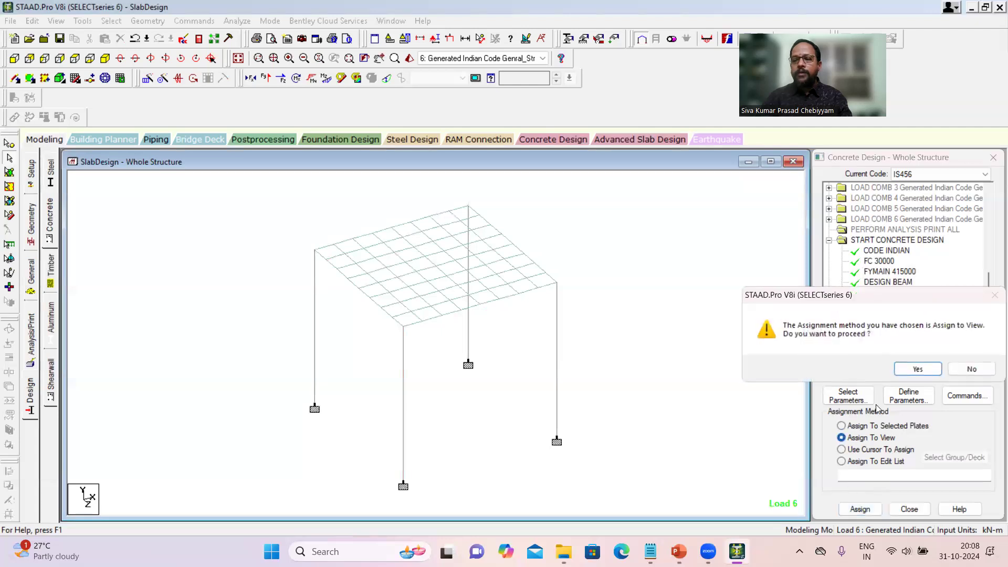
click(917, 369)
click(729, 315)
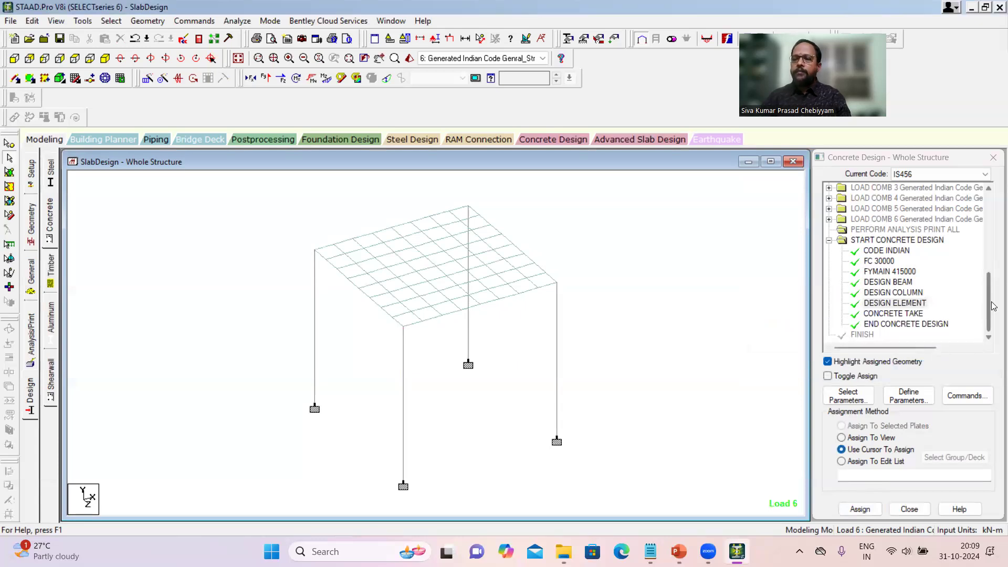
drag(988, 300, 991, 322)
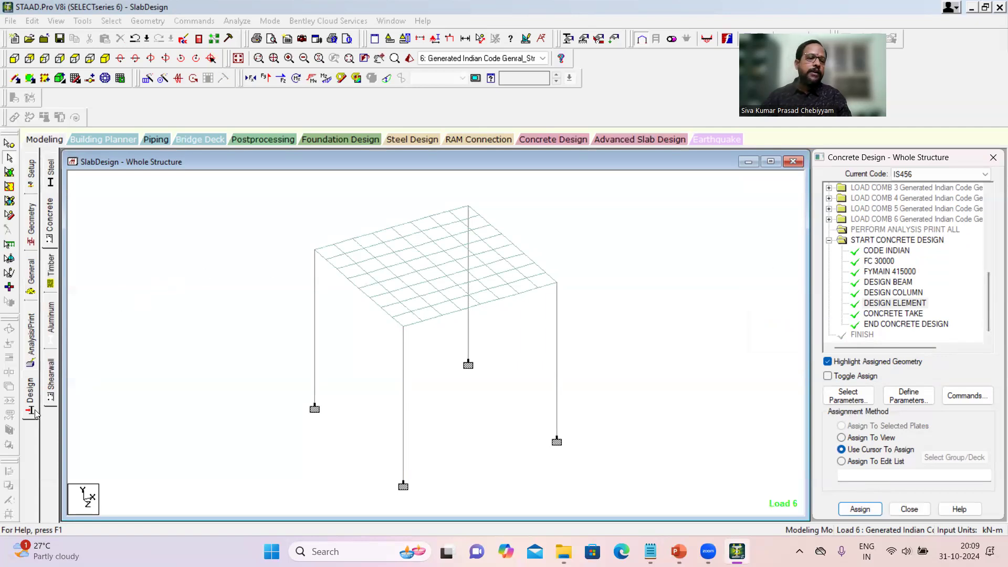
- Add another Perform Analysis command with the All print option after the concrete design block
click(33, 343)
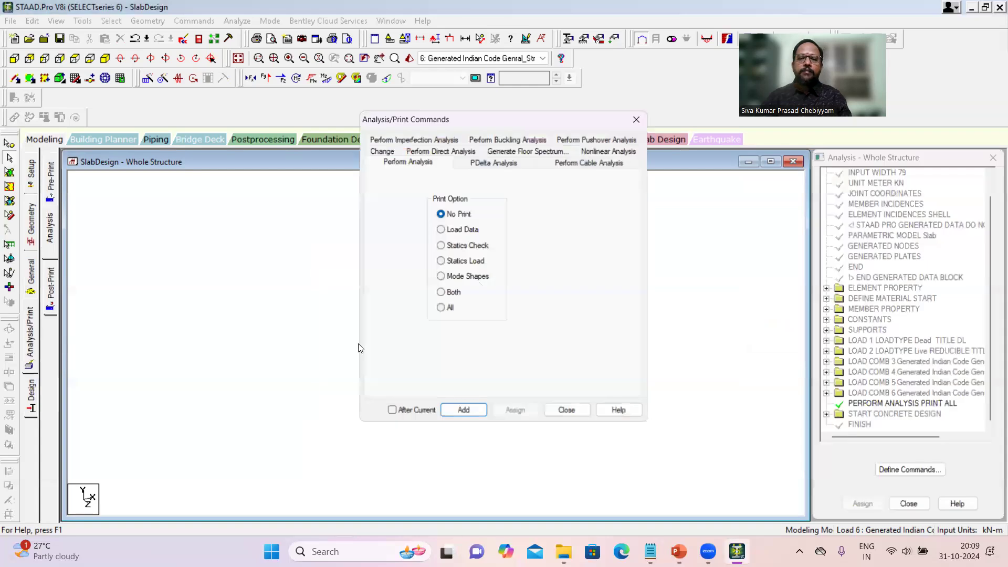
click(441, 310)
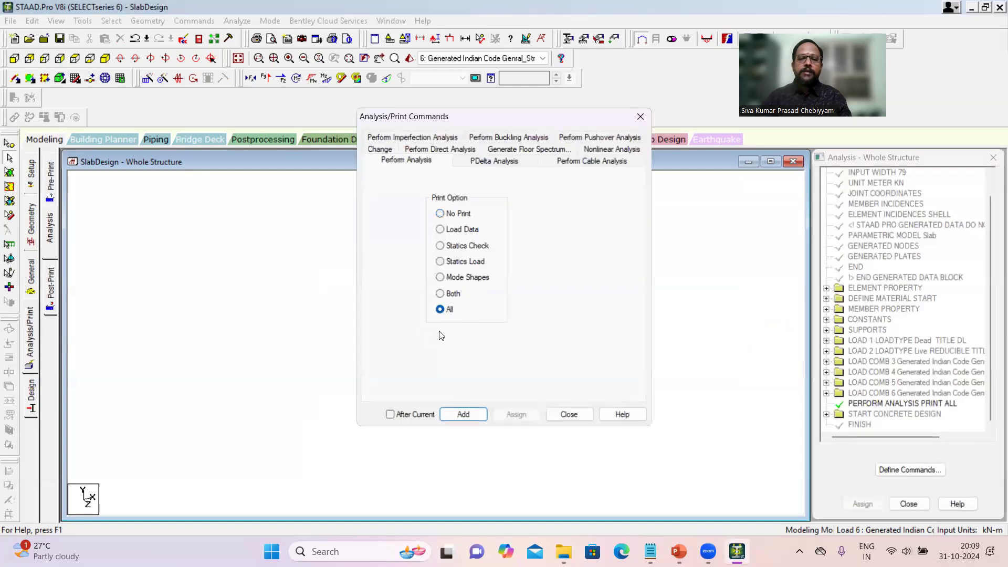
click(464, 414)
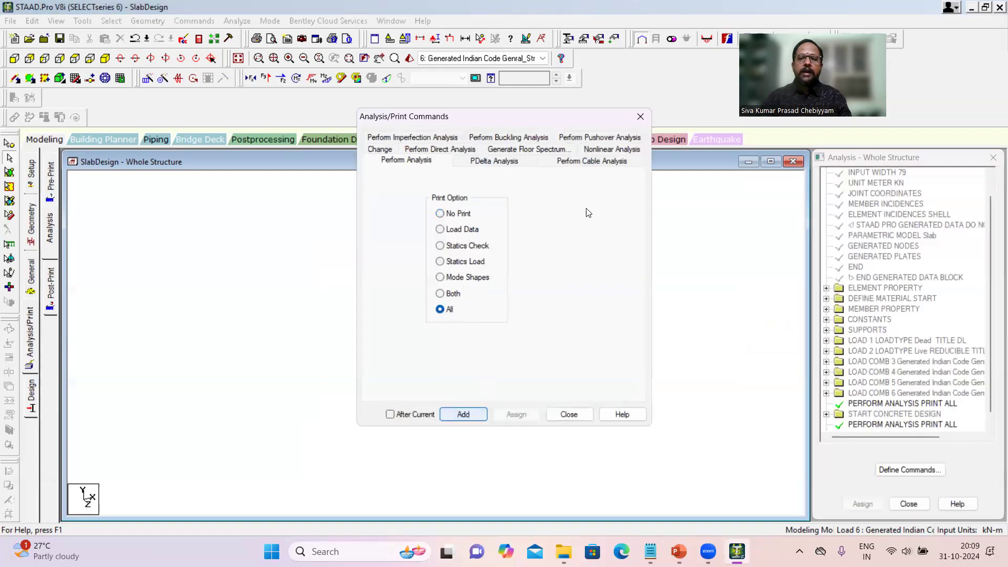
click(640, 117)
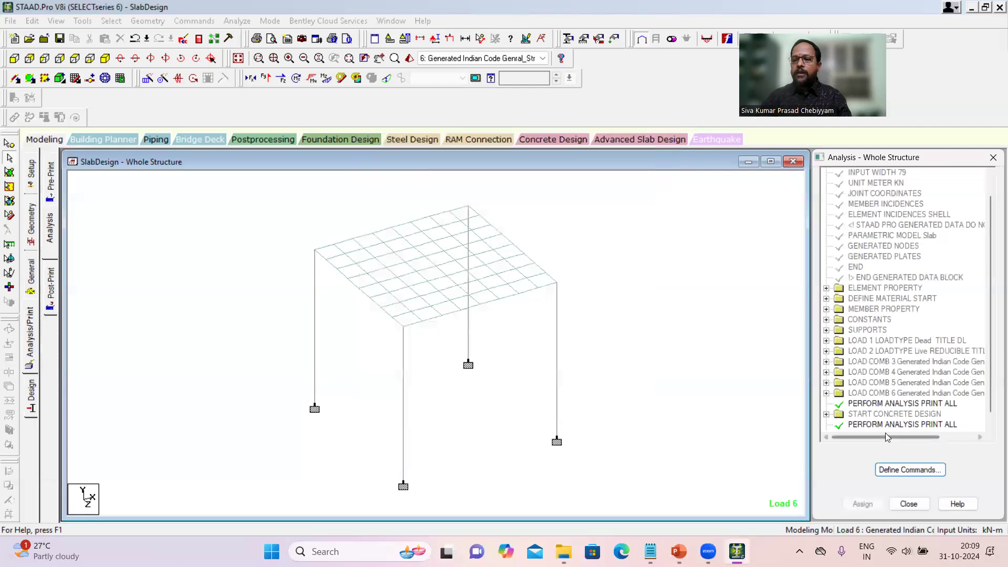
- Run the analysis and design of the structure, and open the resulting output file
scroll(344, 210, down, 2)
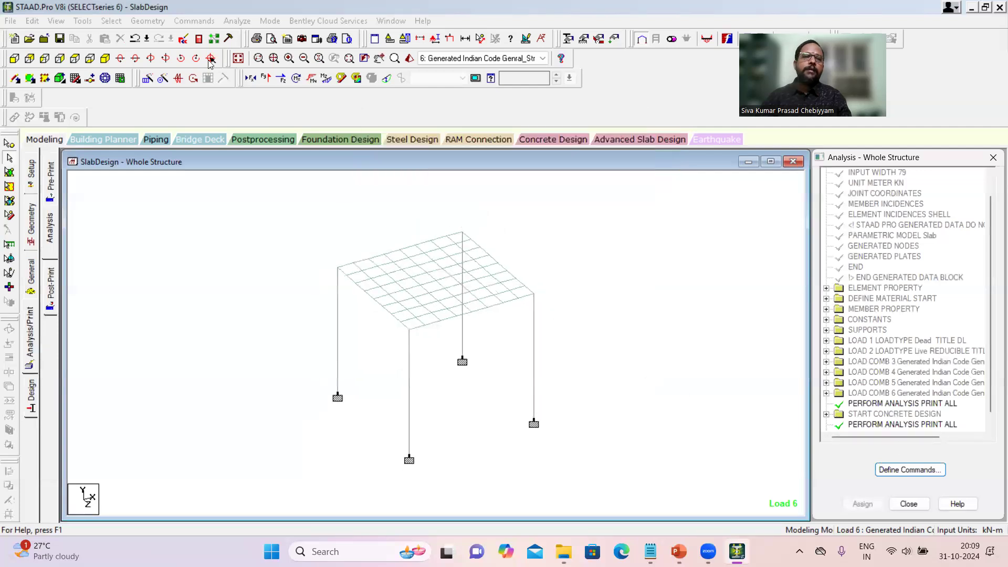
click(239, 21)
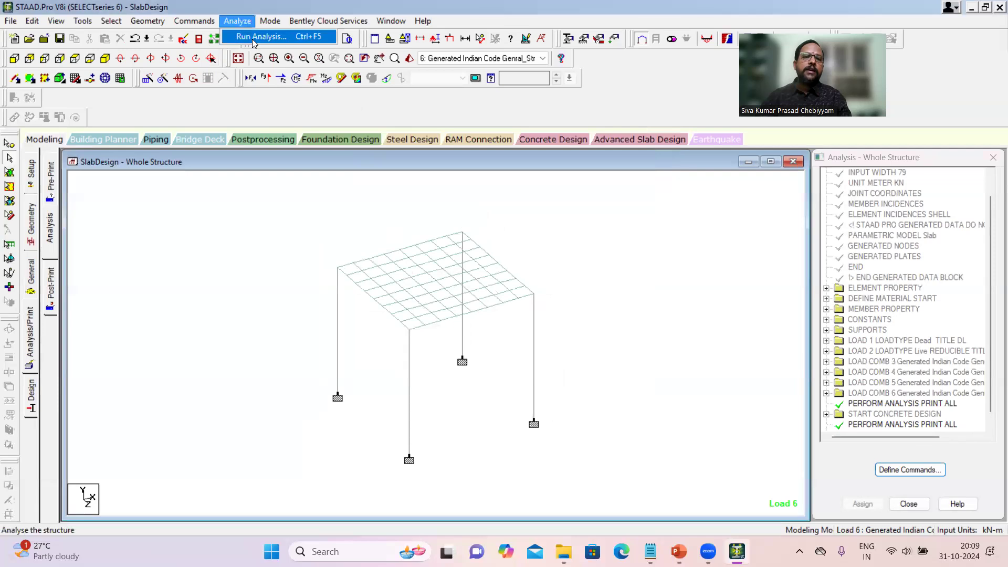
click(257, 36)
click(433, 305)
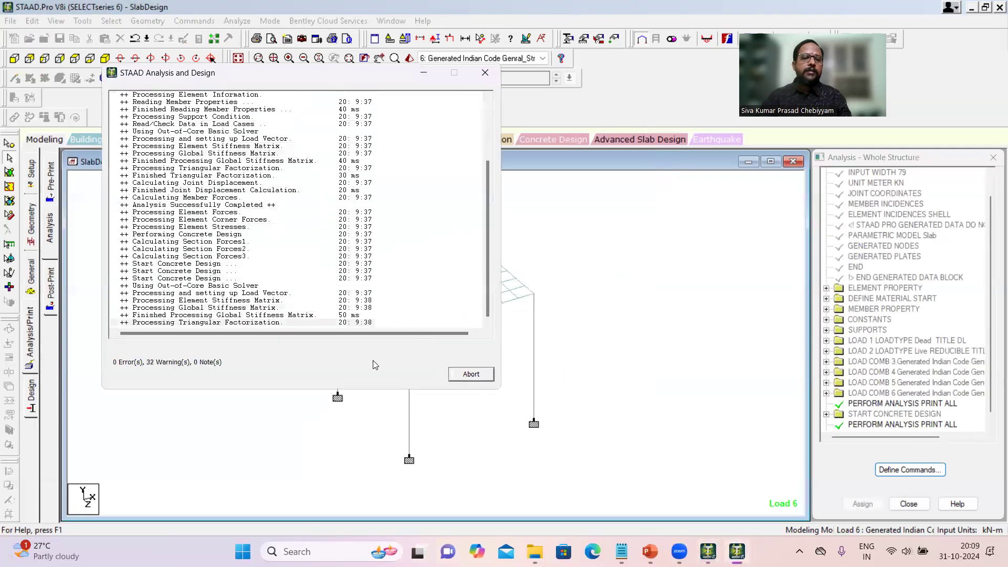
click(151, 349)
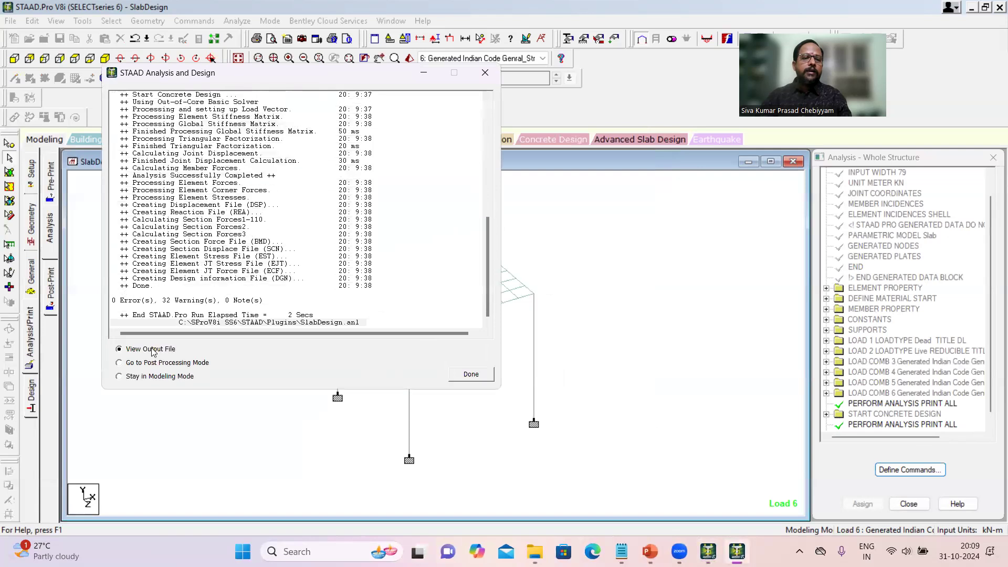
click(464, 377)
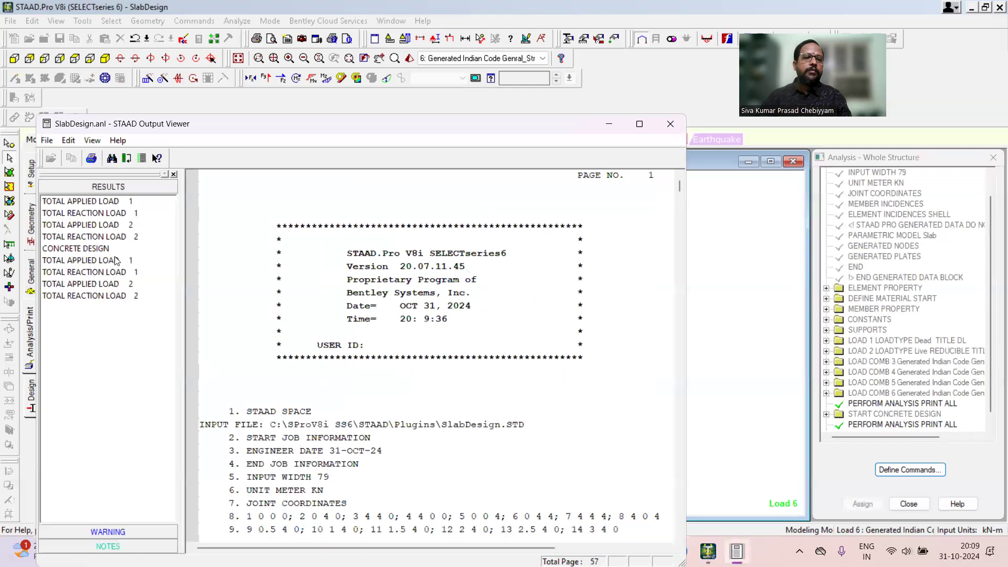
- Examine the total applied loads, concrete design results, displacements and joint load summaries in the output file
click(113, 202)
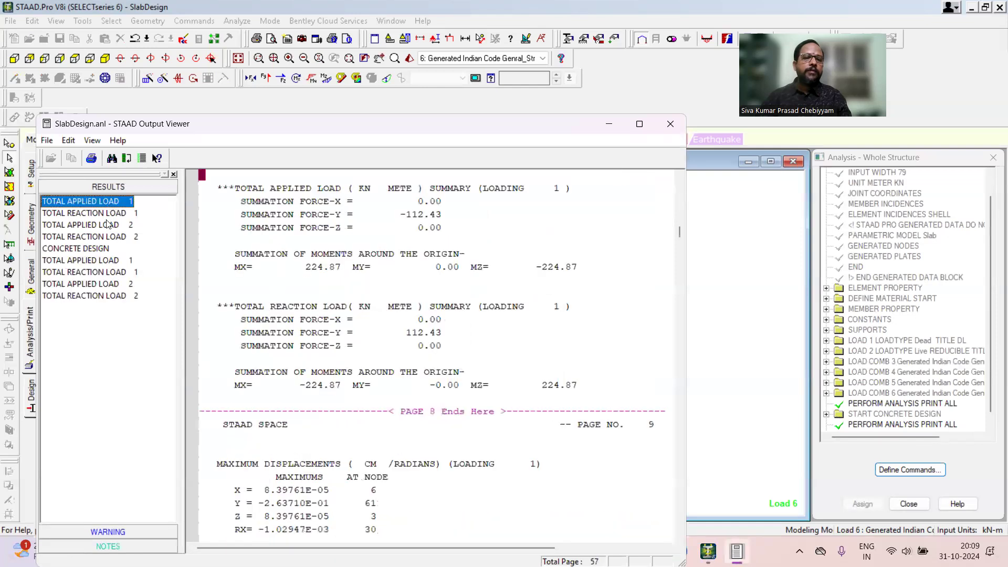
click(84, 252)
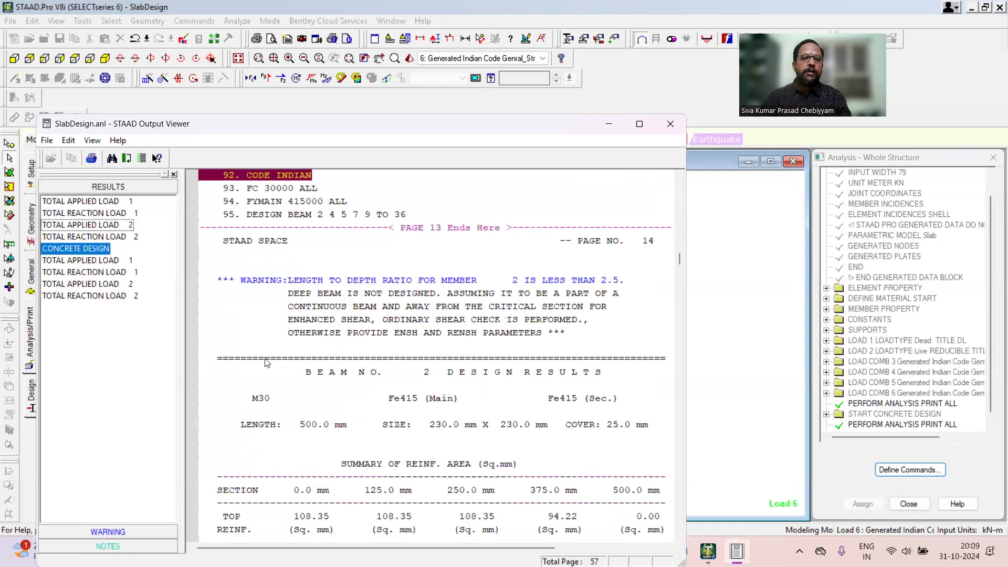
click(125, 261)
scroll(413, 368, down, 6)
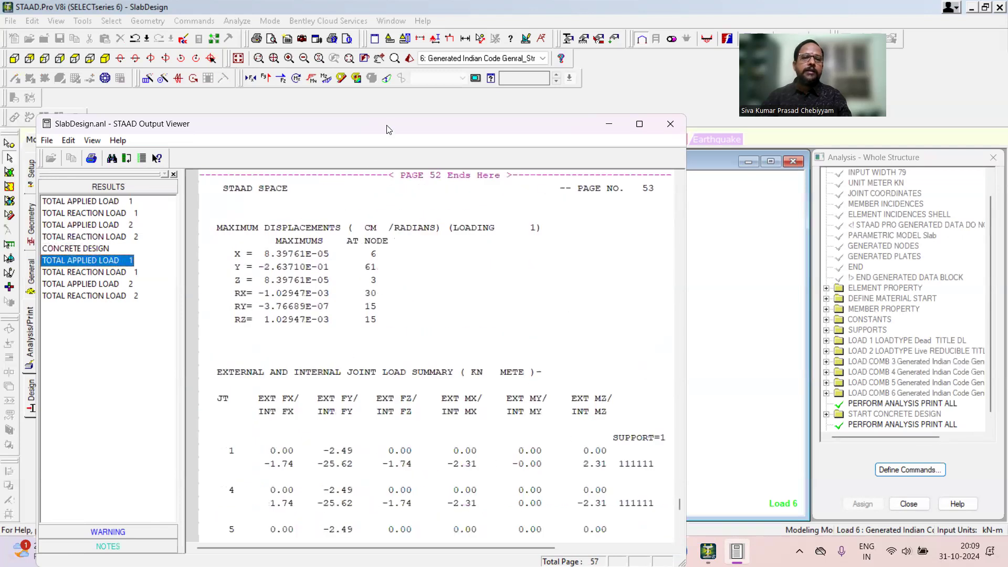
drag(386, 126, 416, 63)
scroll(411, 382, down, 16)
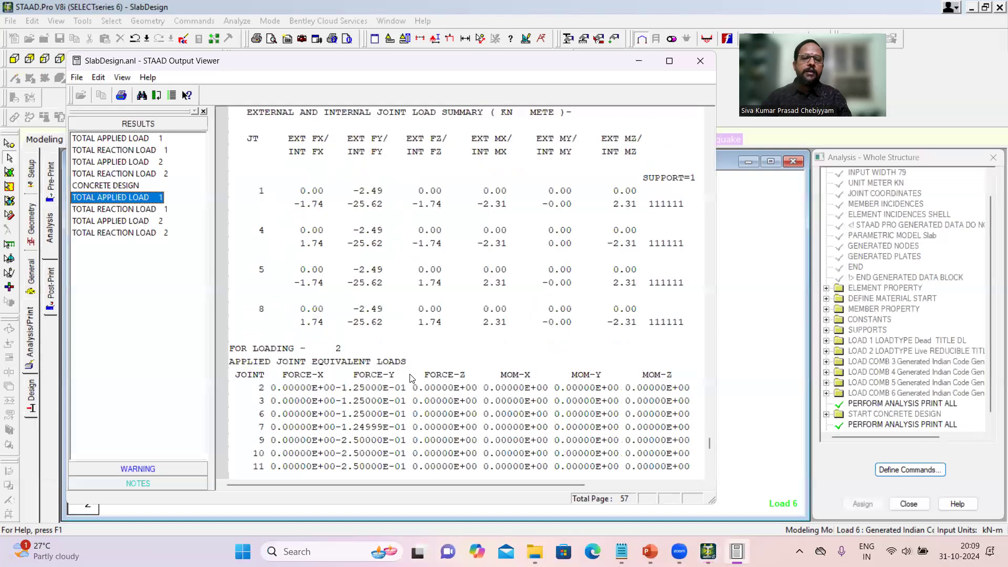
scroll(434, 406, down, 20)
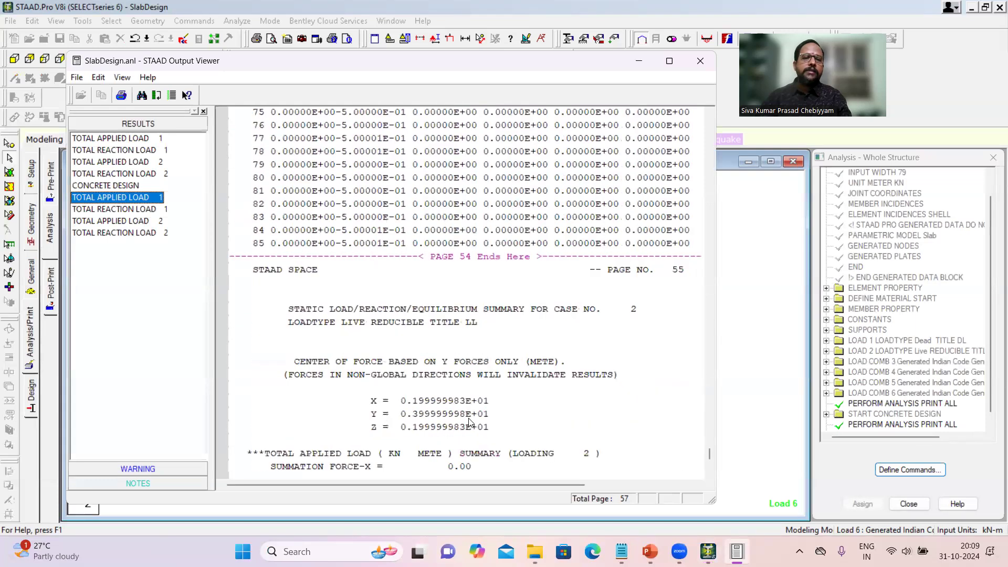
- Look up the concrete quantity note with the concrete volume and reinforcement weights, then close the output file
click(139, 484)
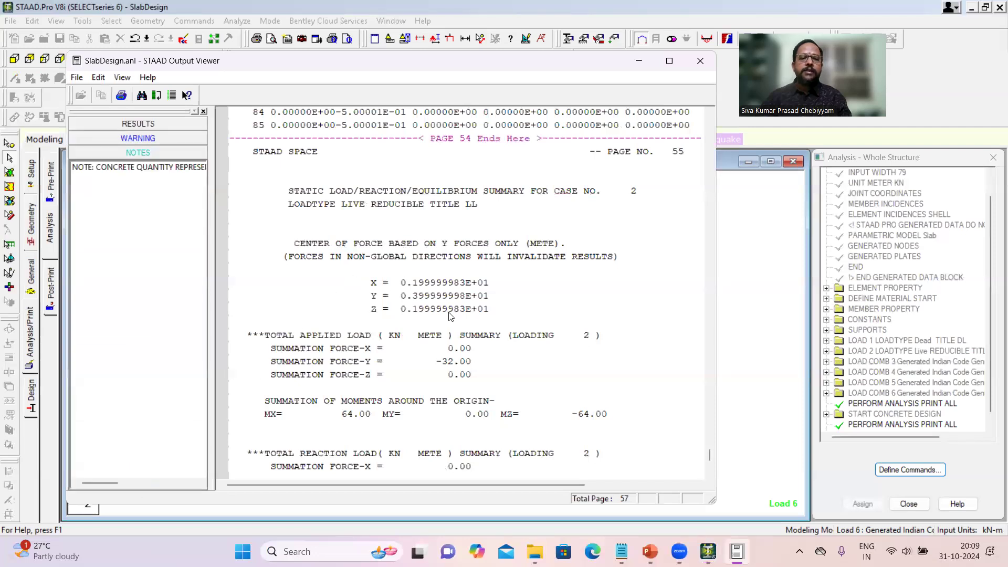
click(163, 169)
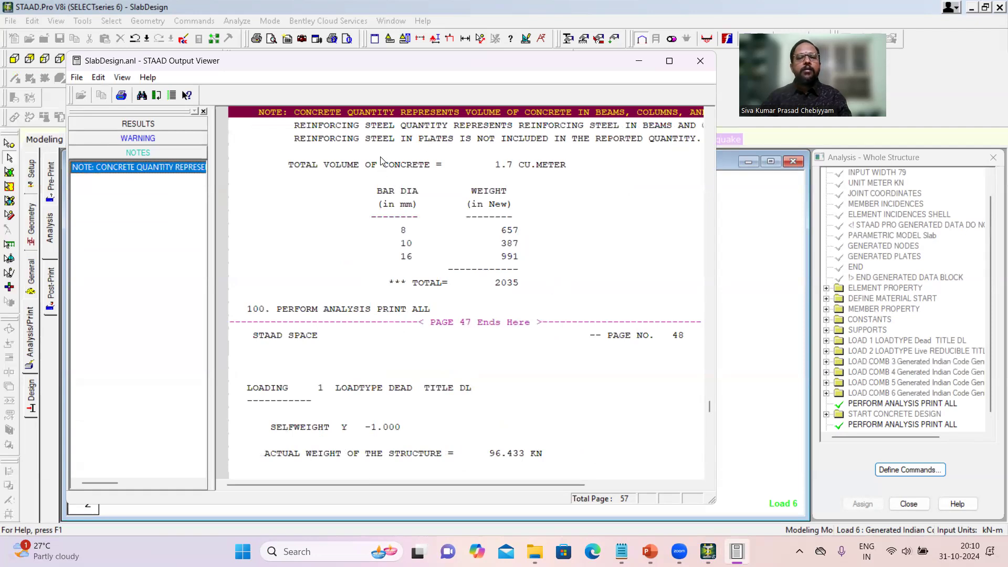
click(701, 61)
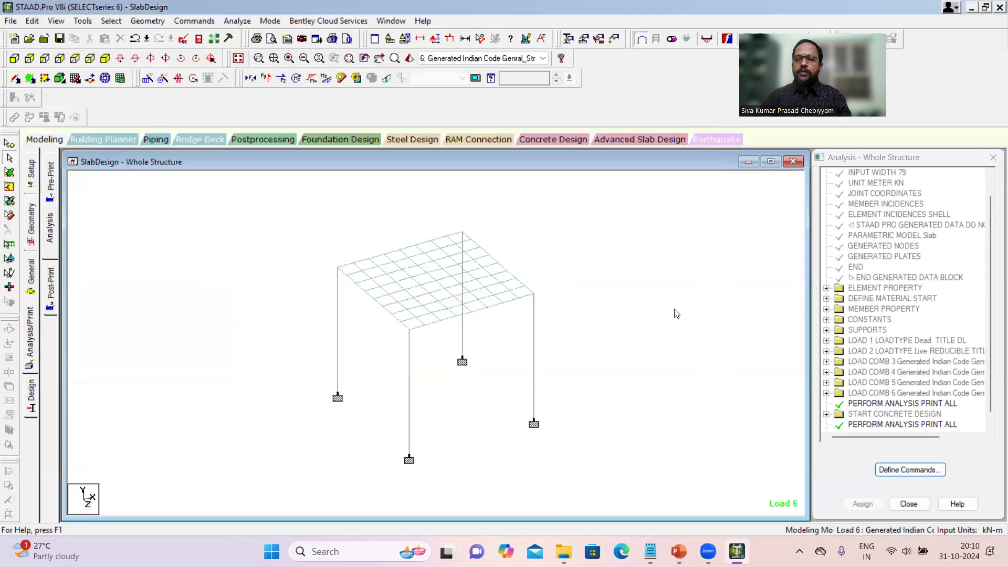